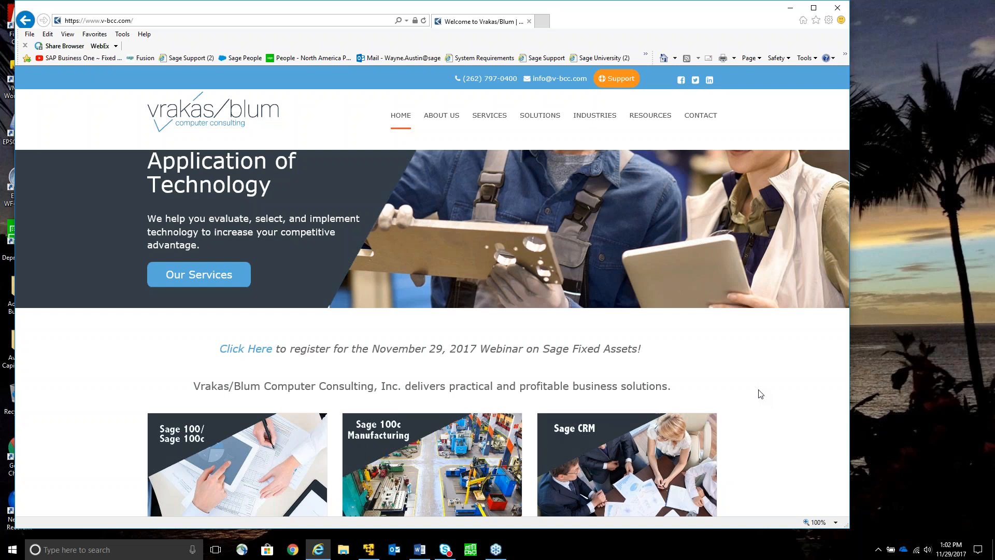
Switch to Sage Fixed Assets and review the open company's short years, book overrides, book defaults and Transfer By choices without changing them
click(369, 550)
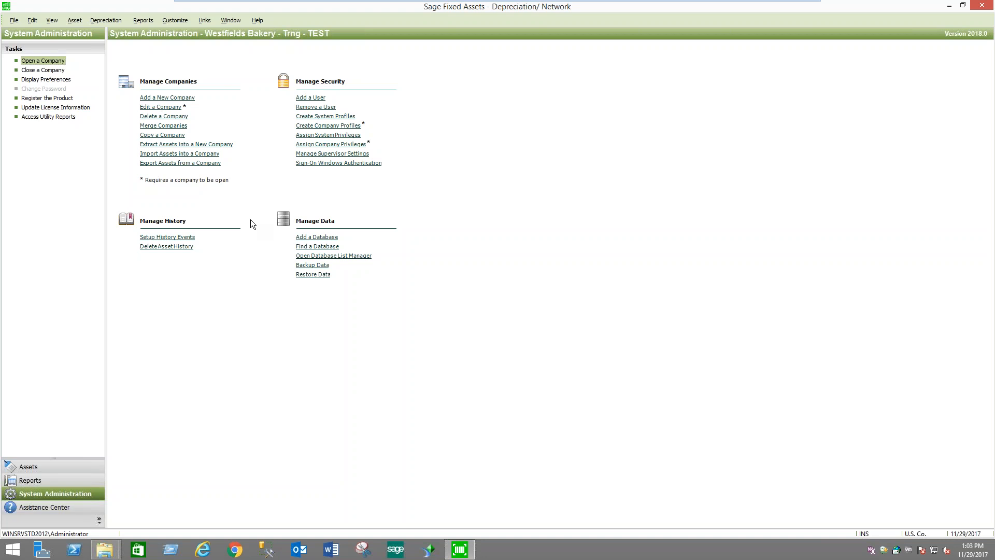
click(167, 109)
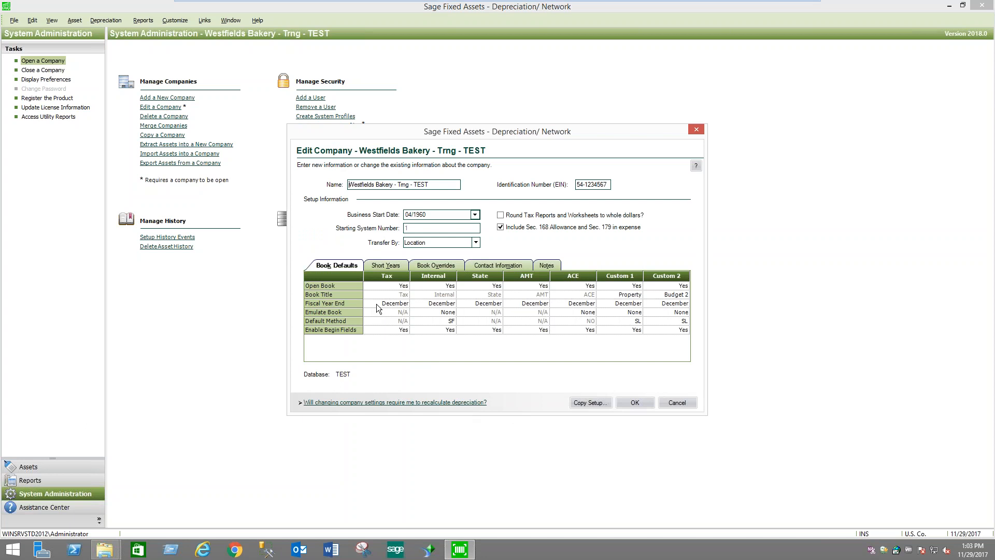
click(384, 266)
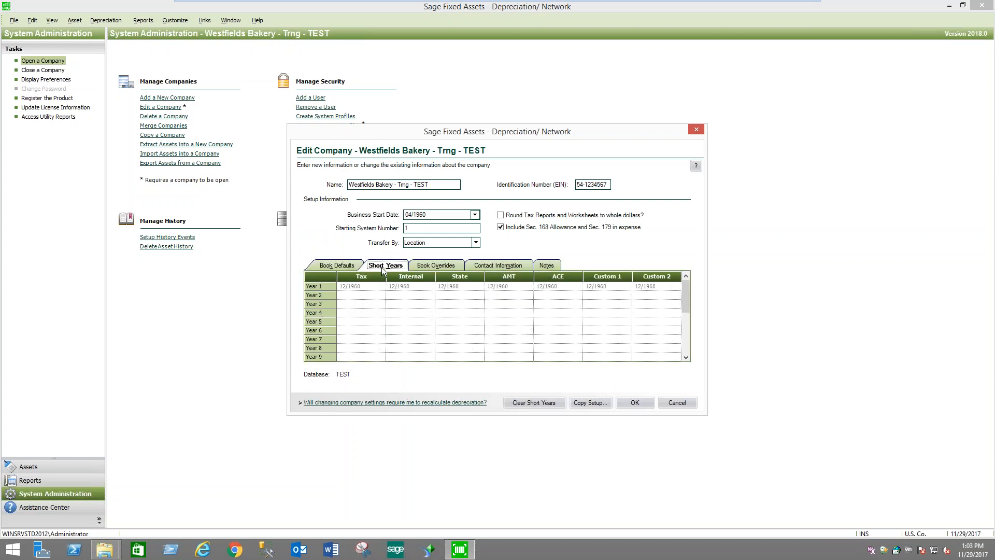
click(438, 267)
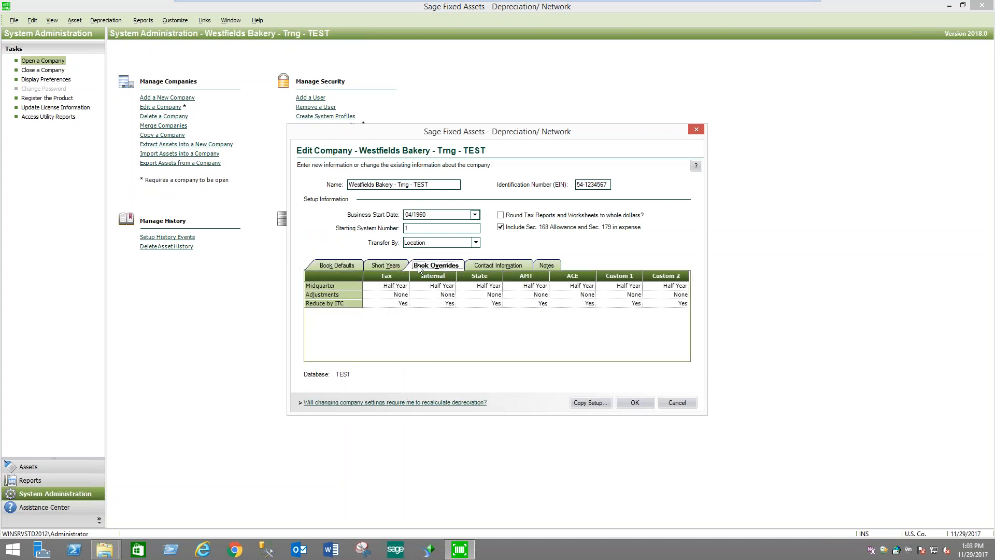
click(341, 267)
click(475, 242)
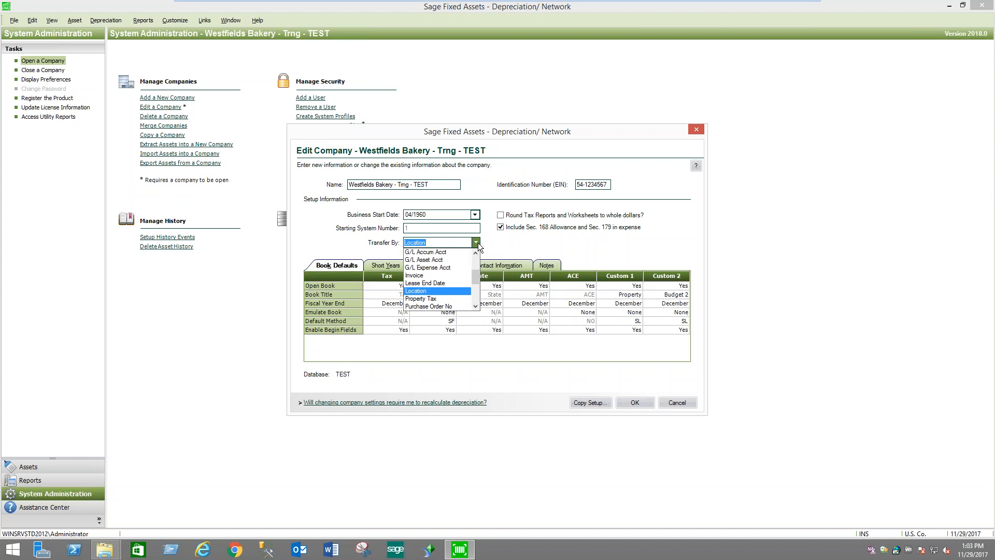
click(478, 243)
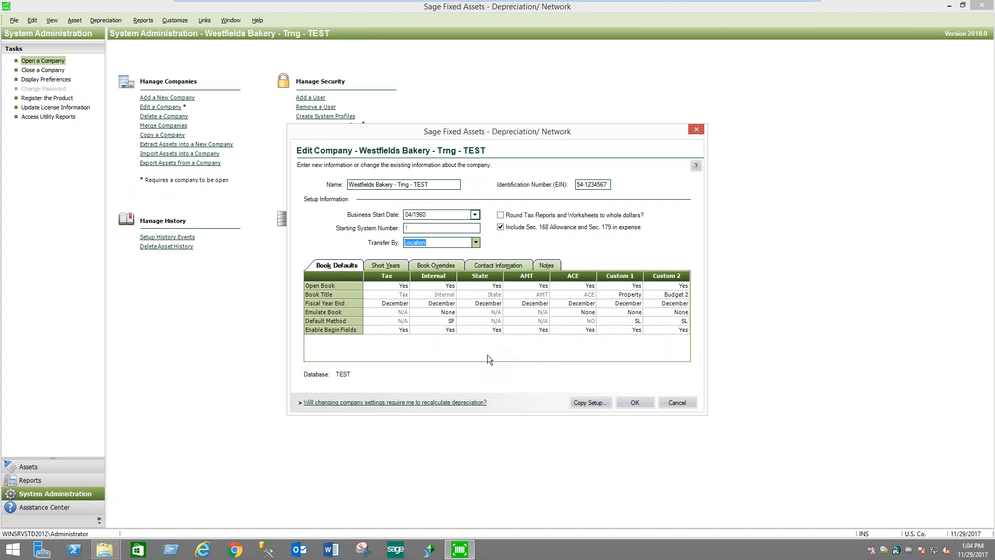
click(692, 403)
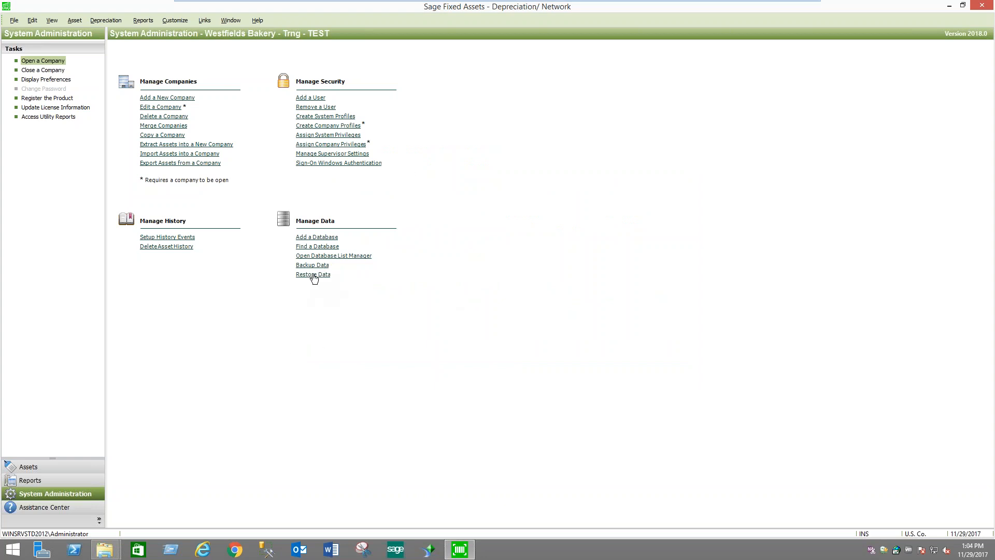
Review the security levels of the default company profile, leaving the profile unchanged
click(340, 127)
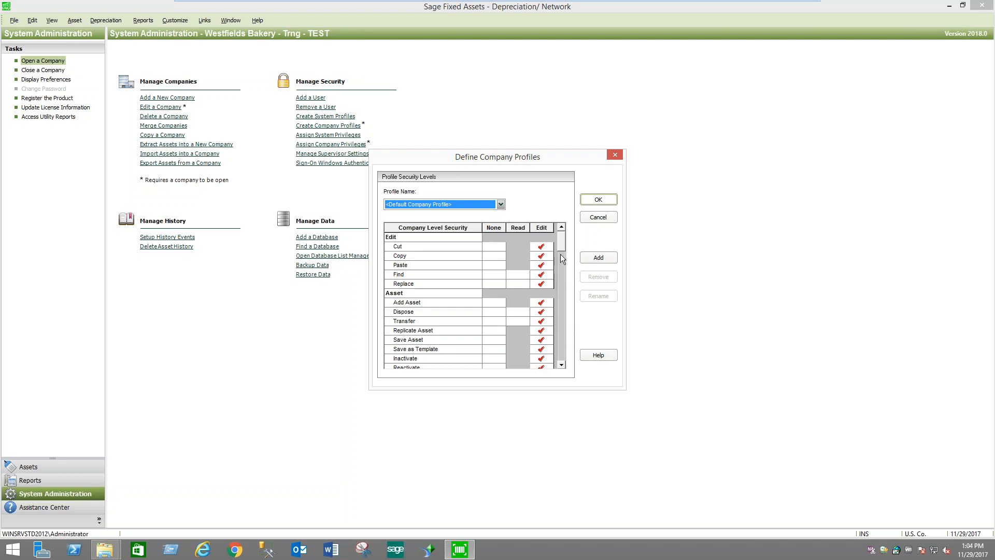
drag(562, 247, 564, 317)
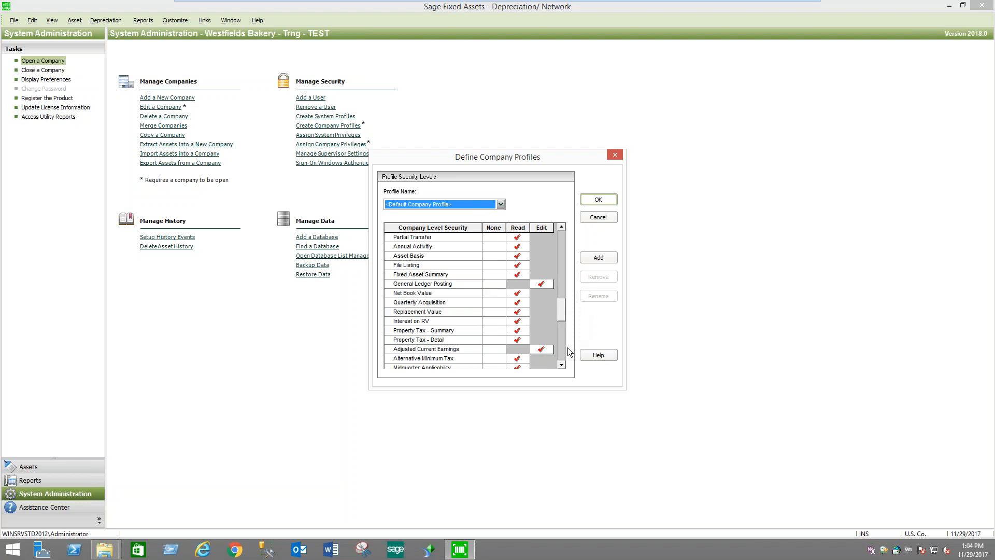
click(596, 219)
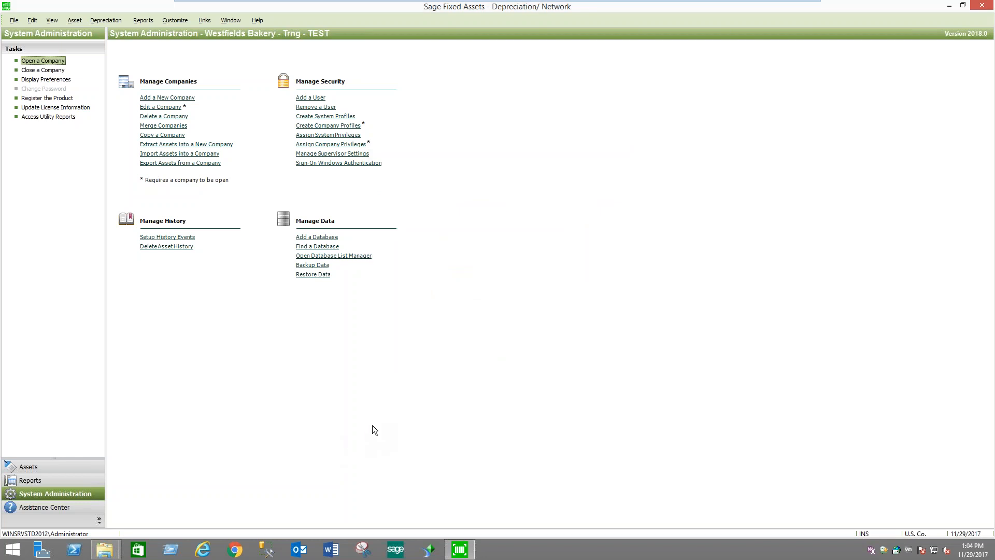
Open the detail record of the Ford Delivery Van from the asset list
click(31, 468)
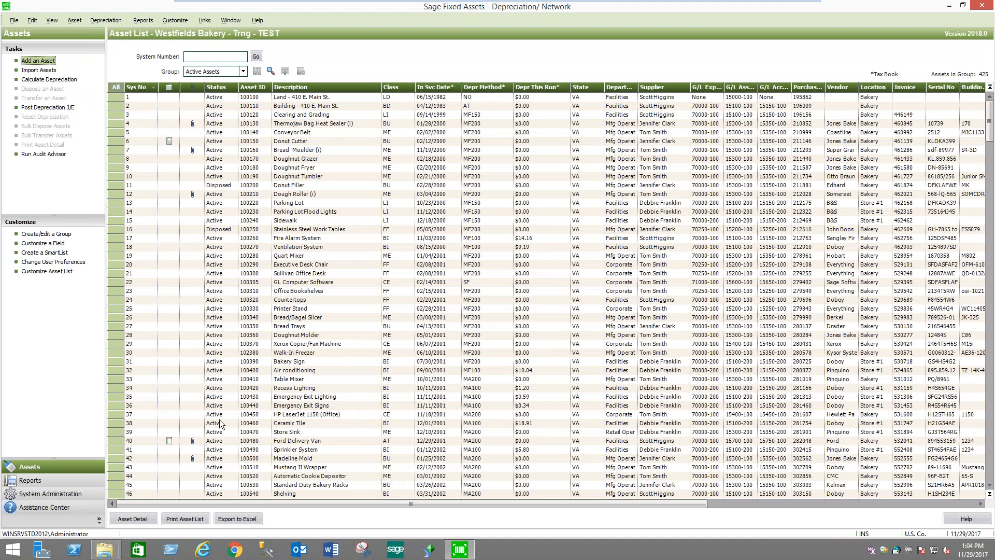
click(326, 441)
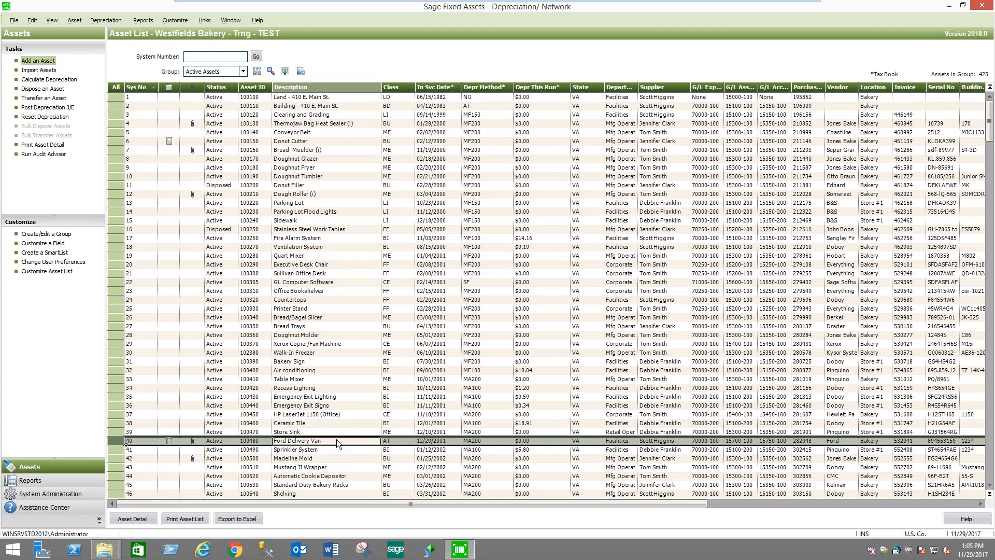
double_click(337, 439)
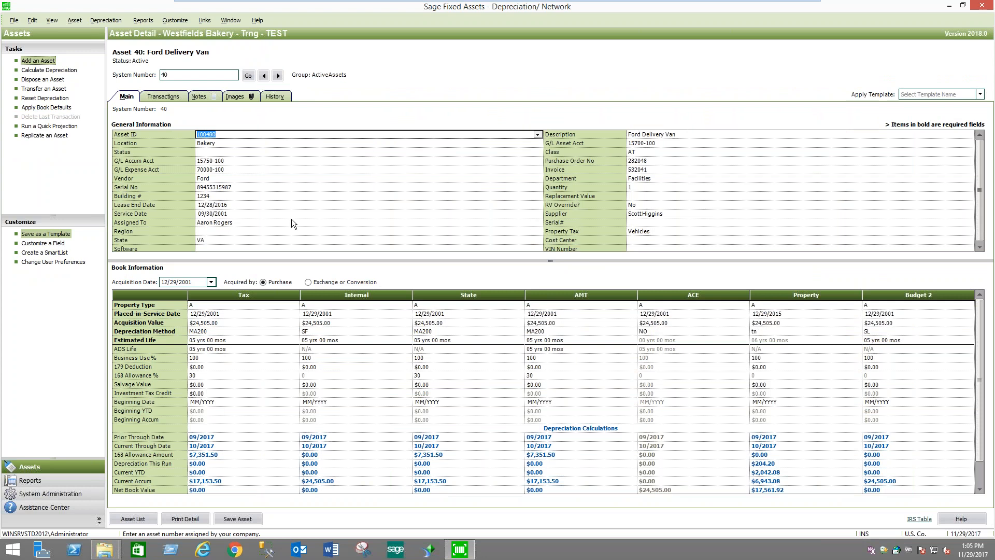
Look through the van's available choices for G/L Accum Acct, G/L Asset Acct and Location without changing them
click(237, 160)
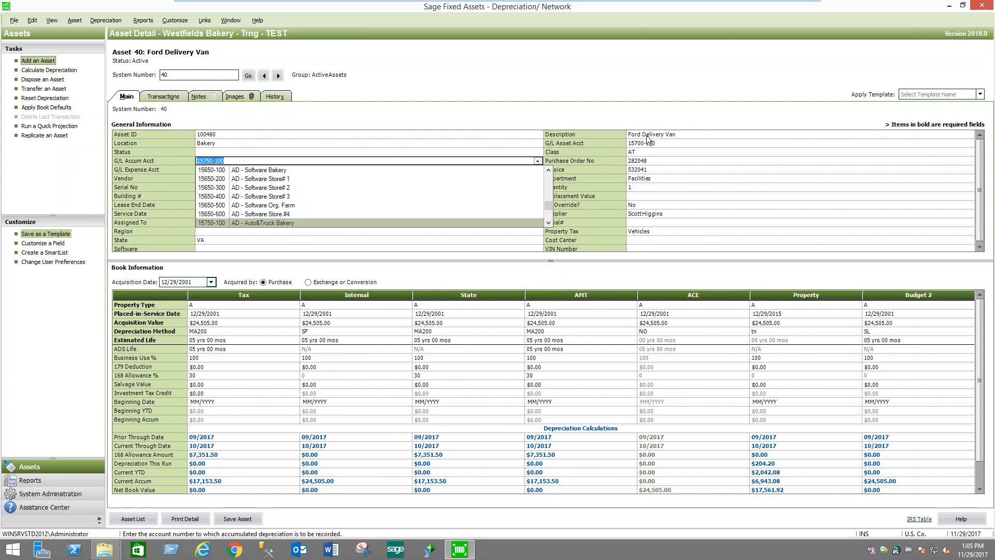
click(659, 141)
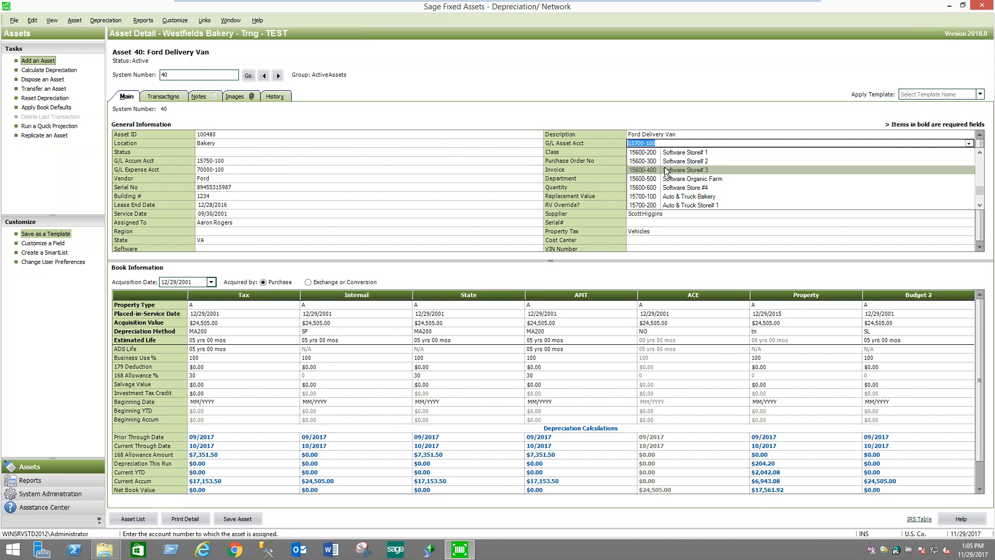
click(262, 145)
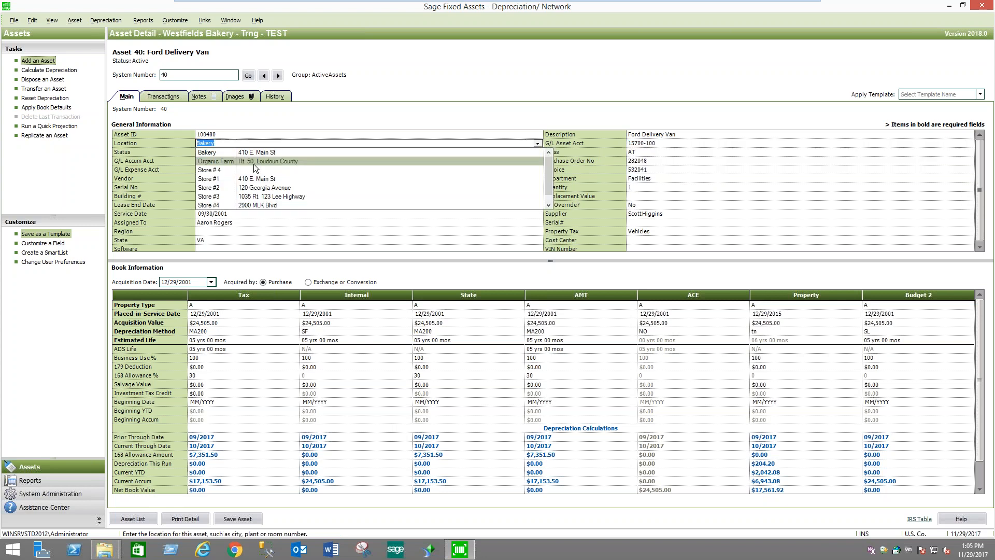
click(377, 86)
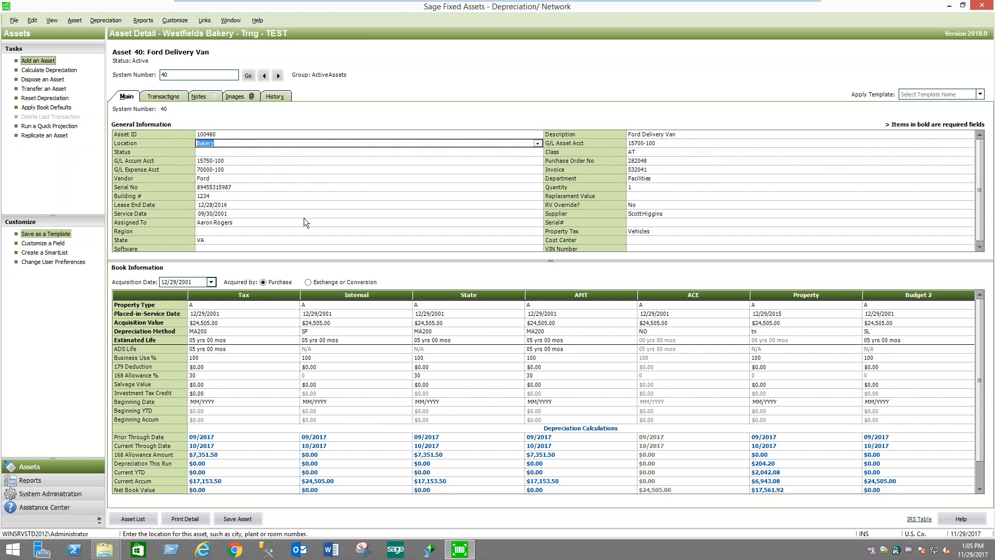
Review the maintenance notes and the main information of the Ford Delivery Van
click(206, 96)
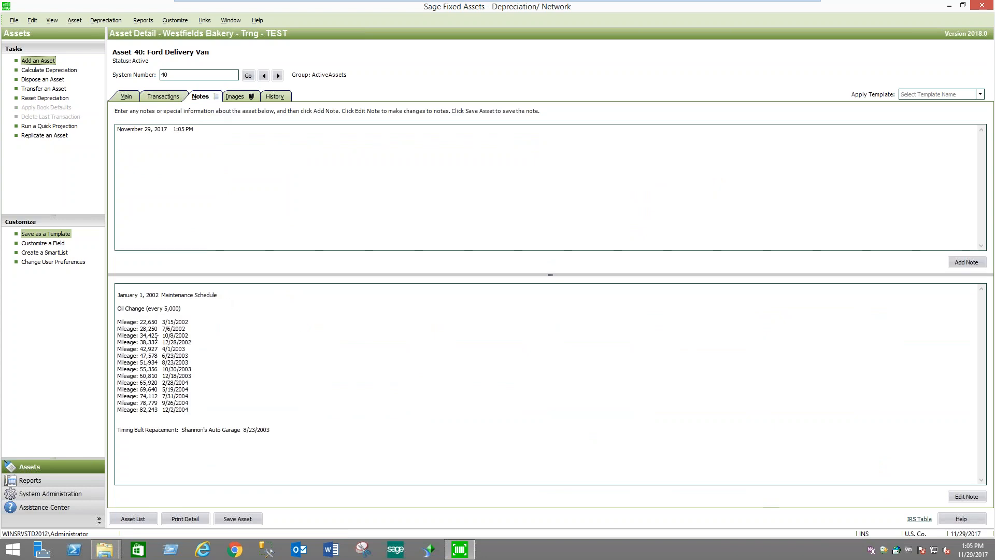
click(126, 97)
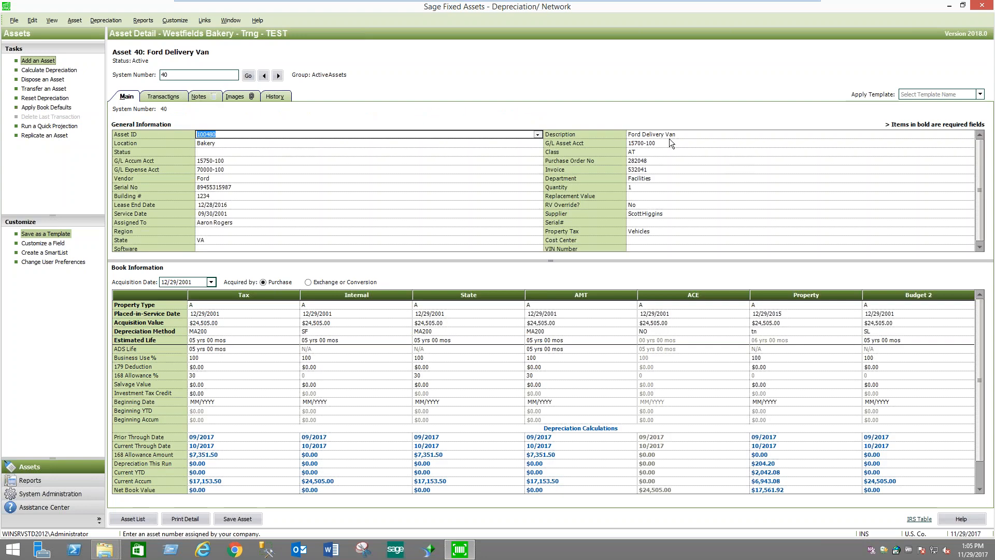
click(203, 102)
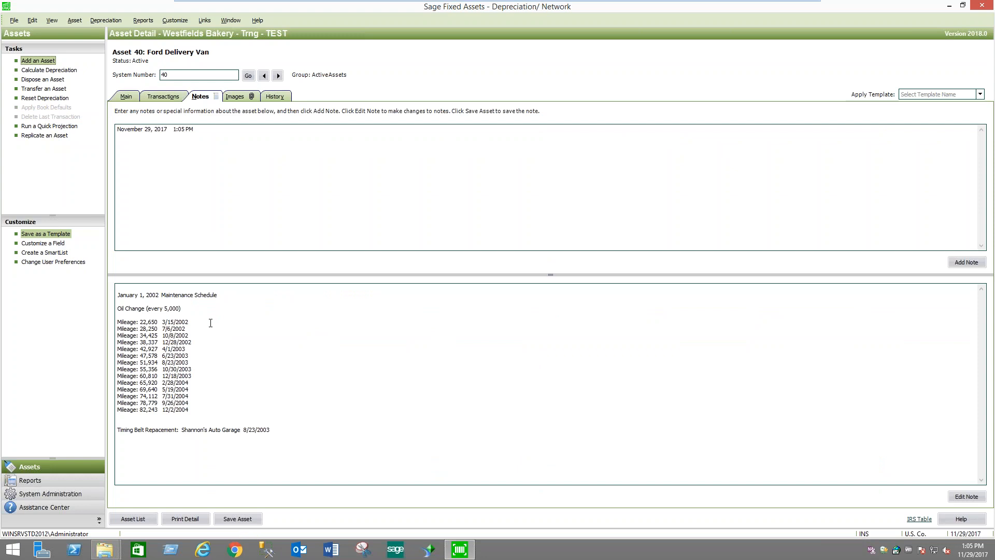
View the van's linked files, the Delivery Van 1 picture and the 100160 - Invoice PDF
click(239, 97)
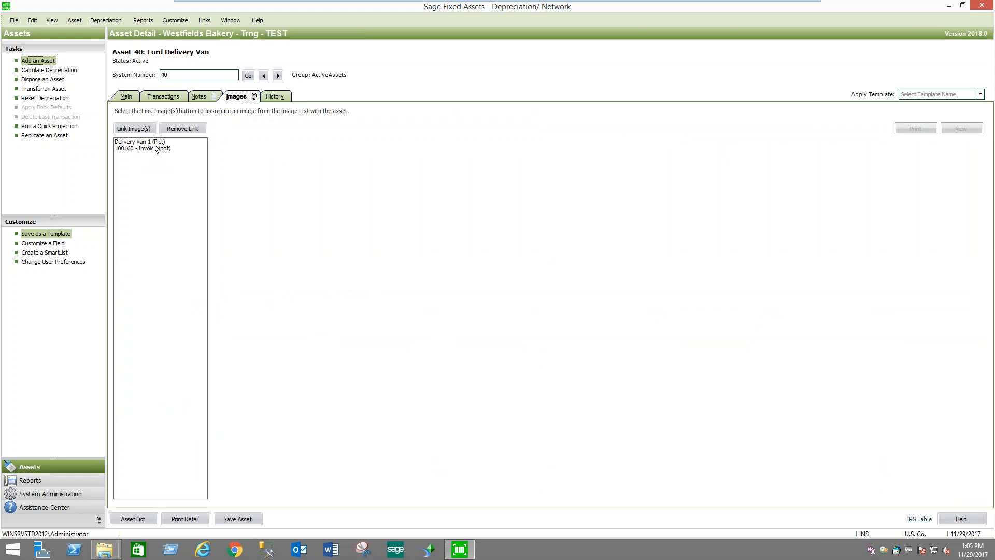
click(156, 142)
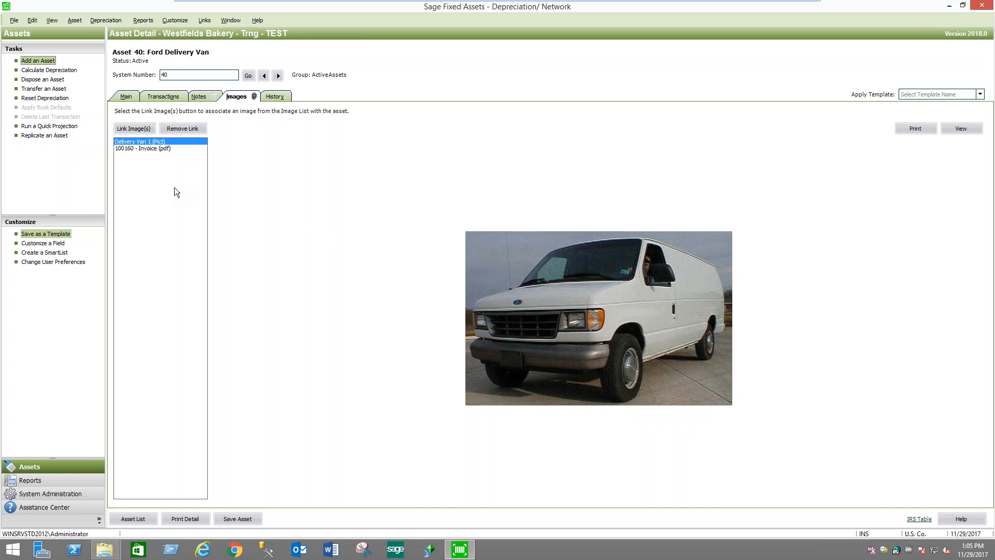
click(160, 148)
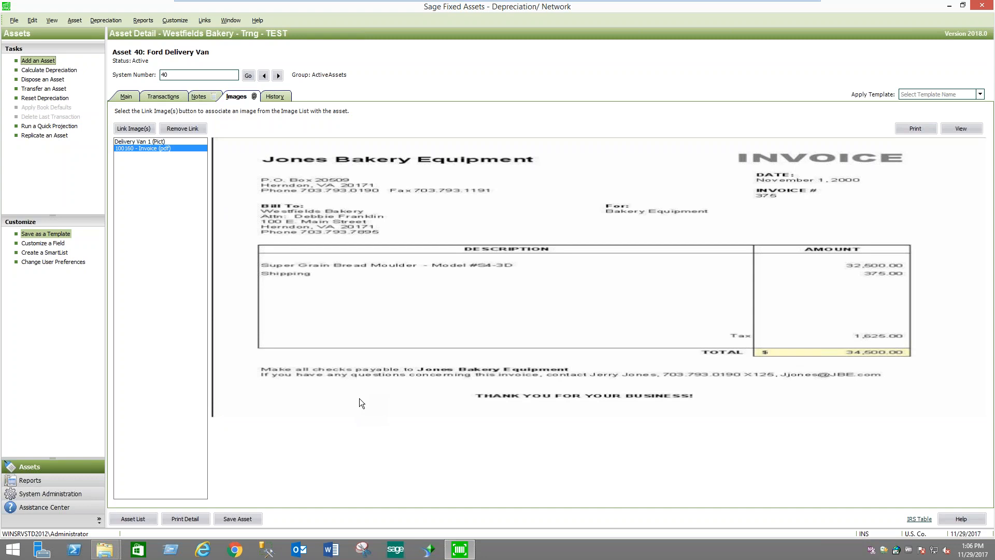
click(149, 141)
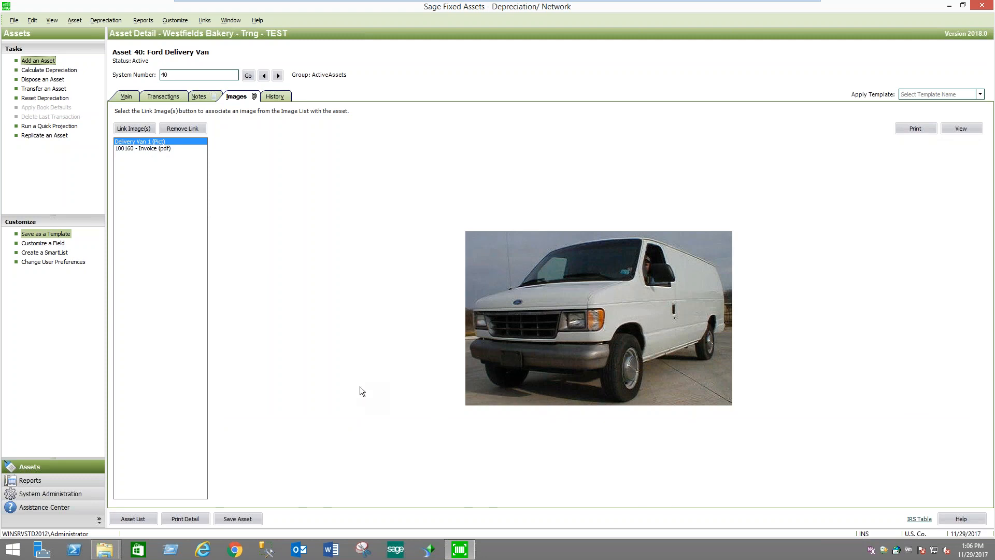
click(137, 127)
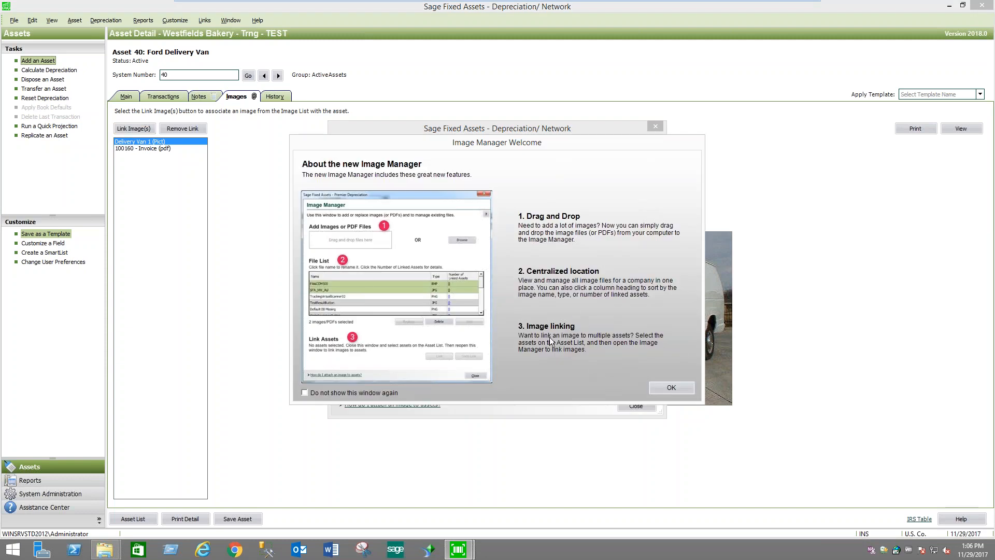
click(673, 388)
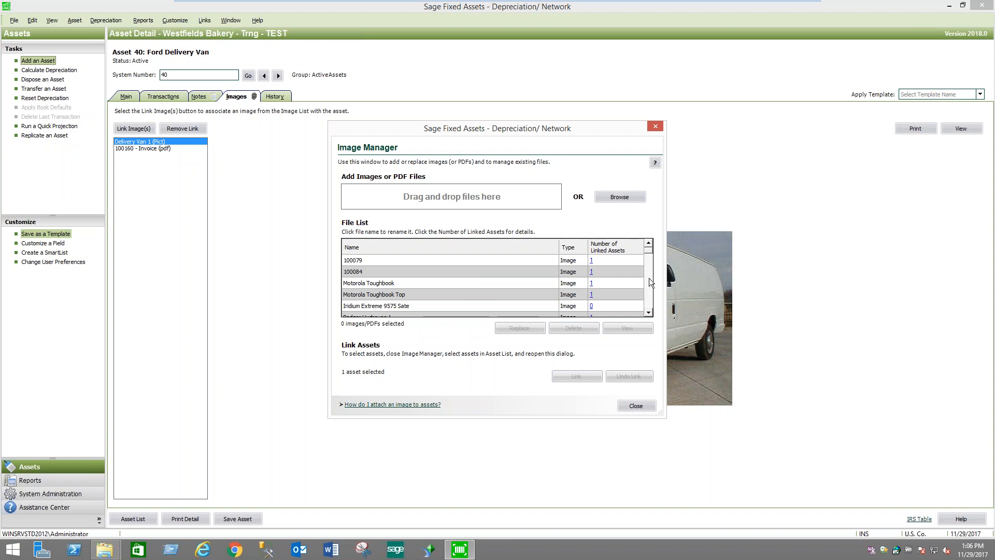
scroll(650, 312, down, 5)
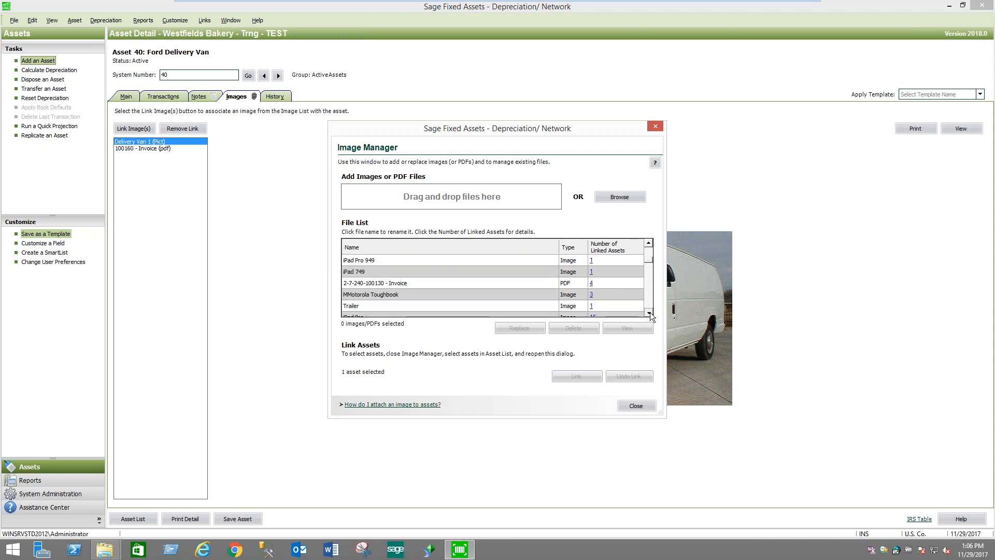
click(526, 284)
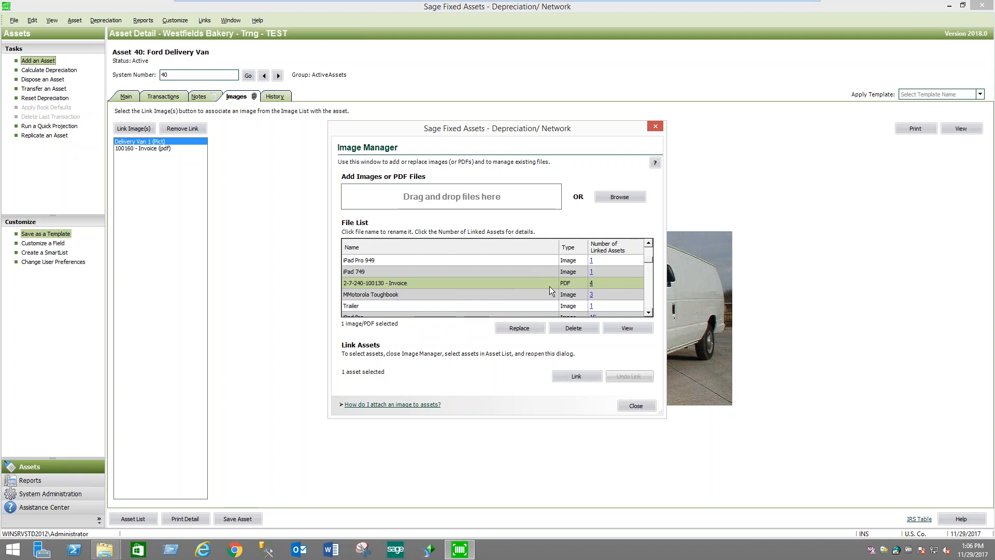
click(592, 284)
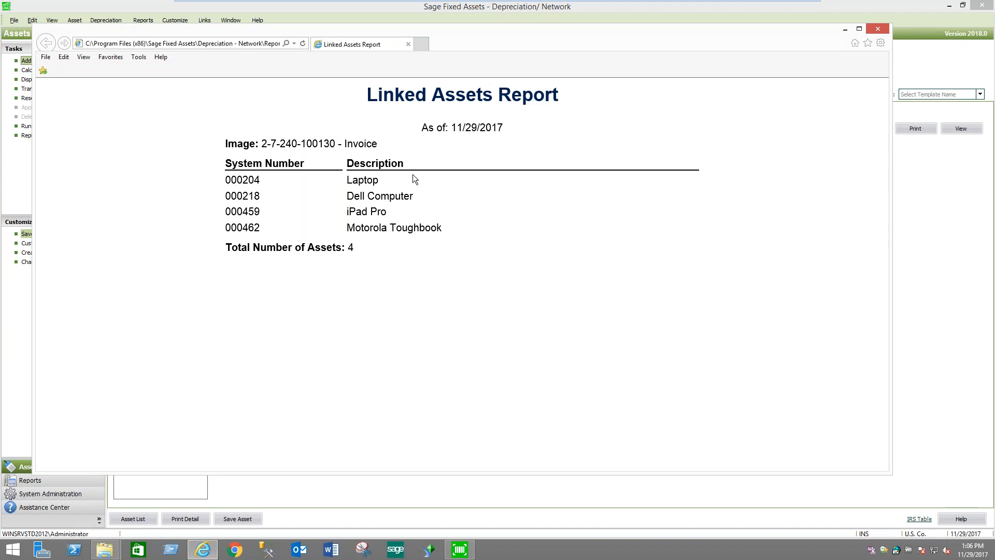
click(878, 29)
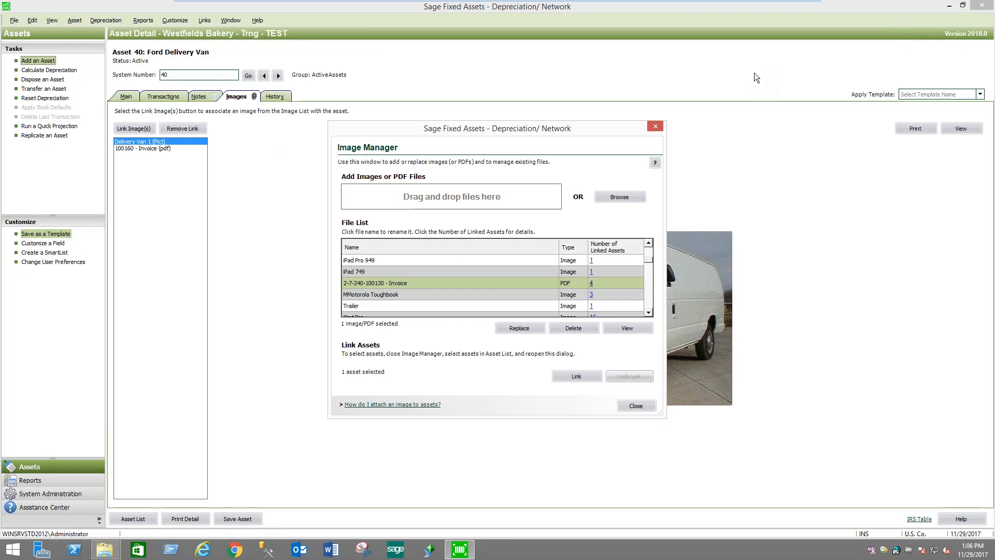
click(636, 405)
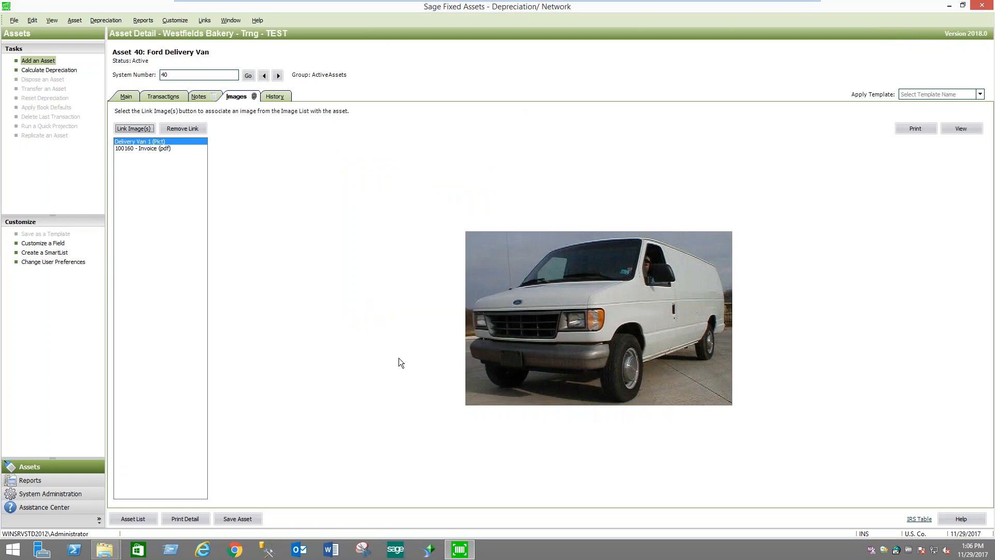
Return to the van's main information and enlarge the book information area until the period close rows fit
click(126, 96)
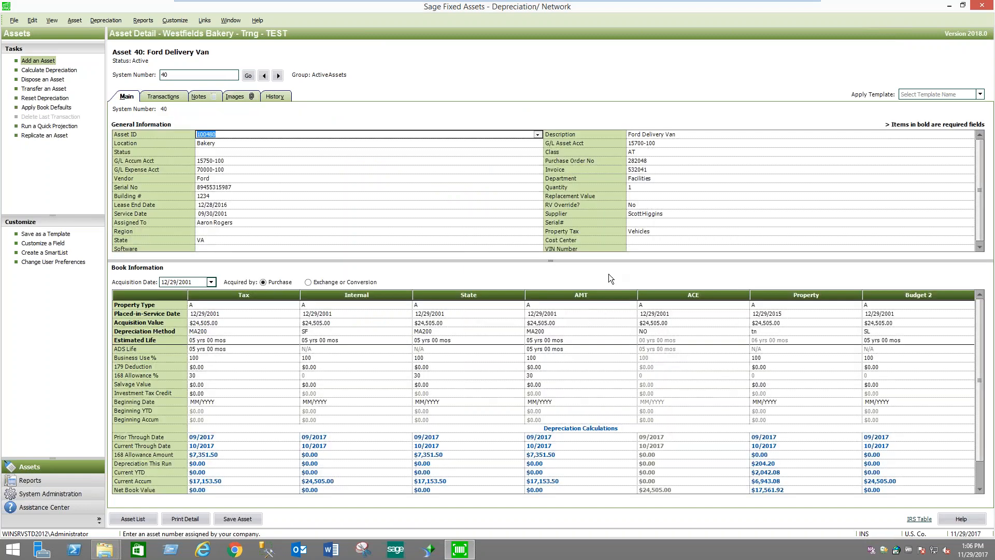
drag(561, 261, 560, 266)
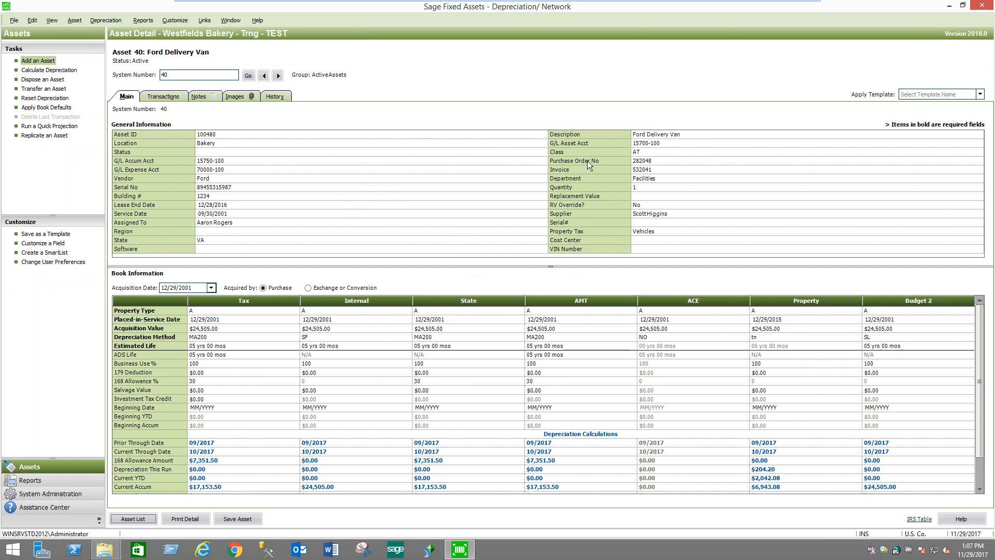
drag(604, 267, 604, 253)
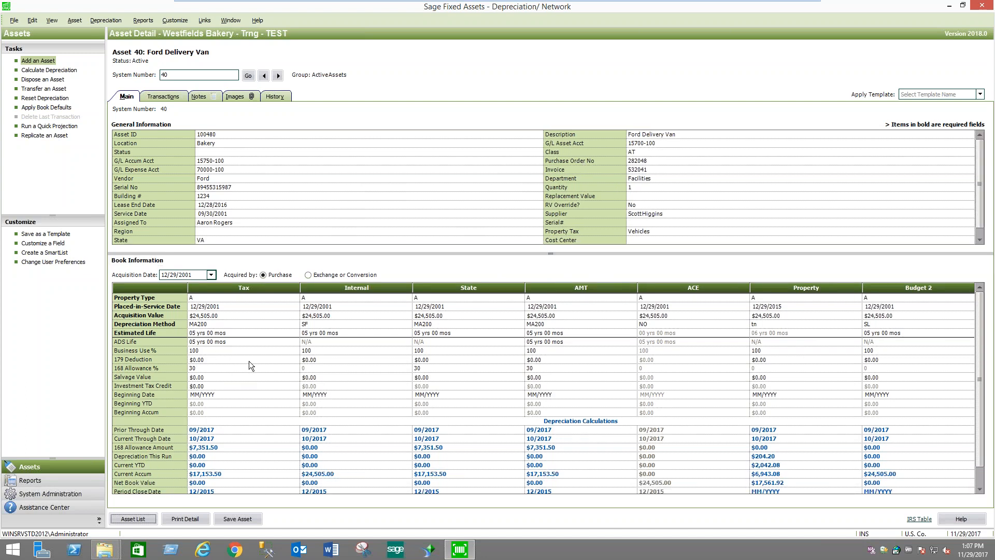
drag(394, 252, 390, 247)
drag(582, 248, 623, 222)
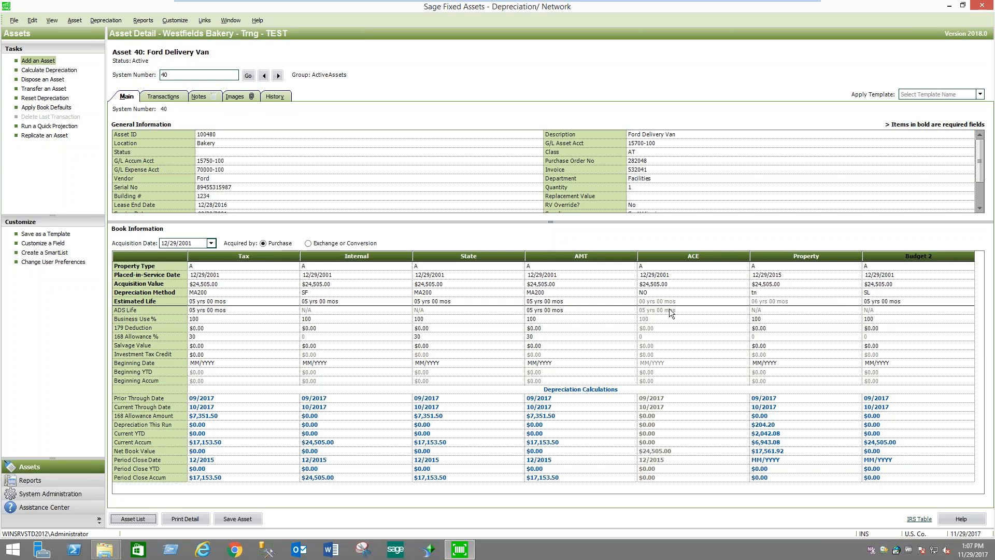
Review the property types available for the Tax book of the Ford Delivery Van
click(265, 266)
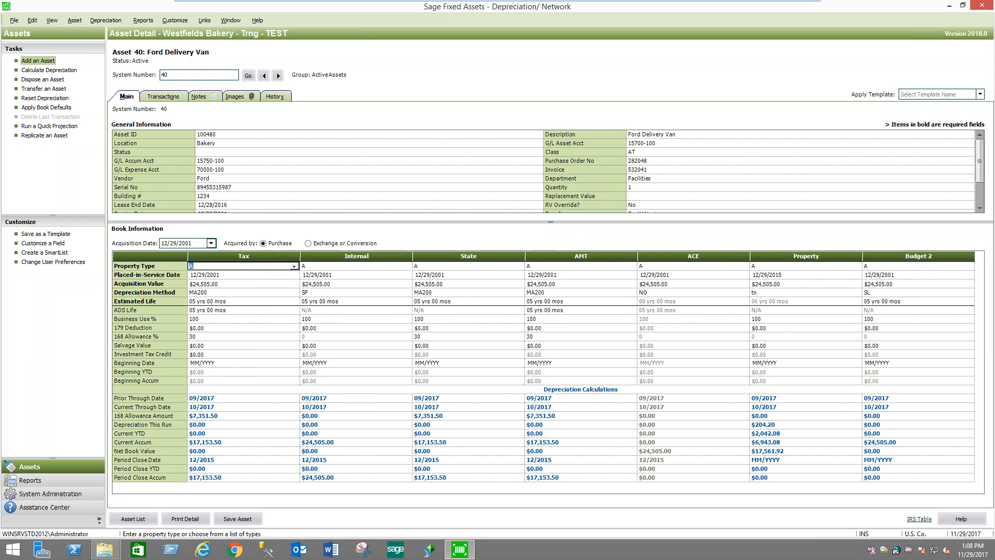
click(293, 266)
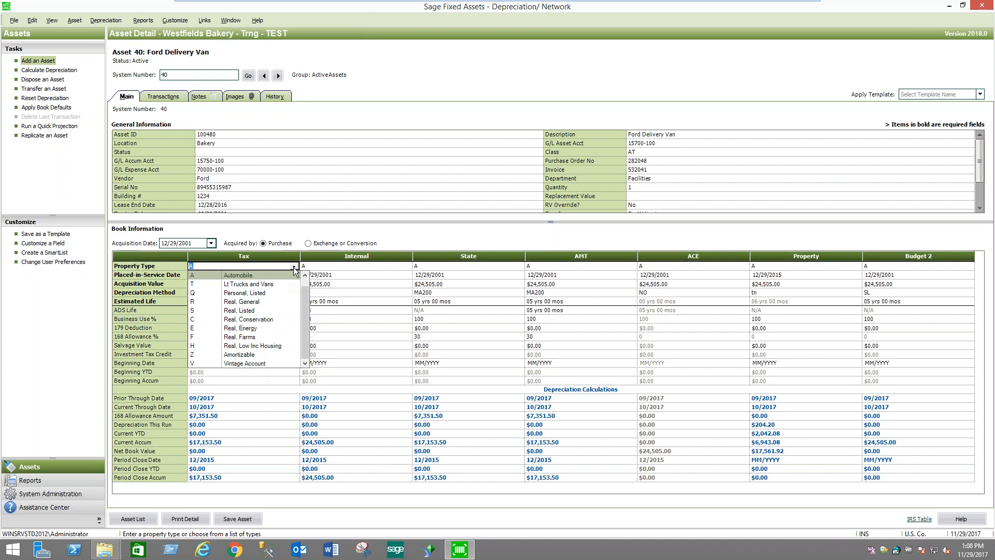
click(305, 275)
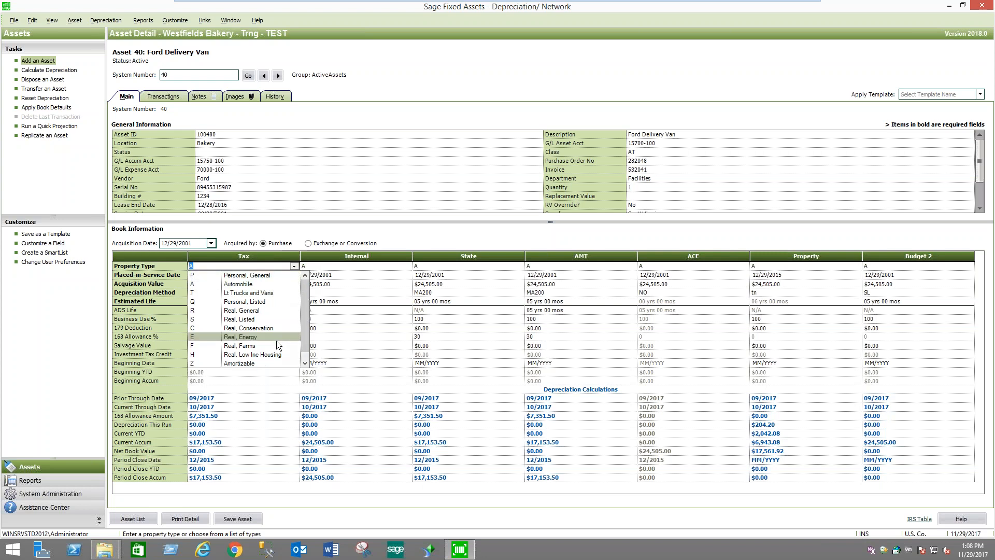
scroll(275, 352, down, 1)
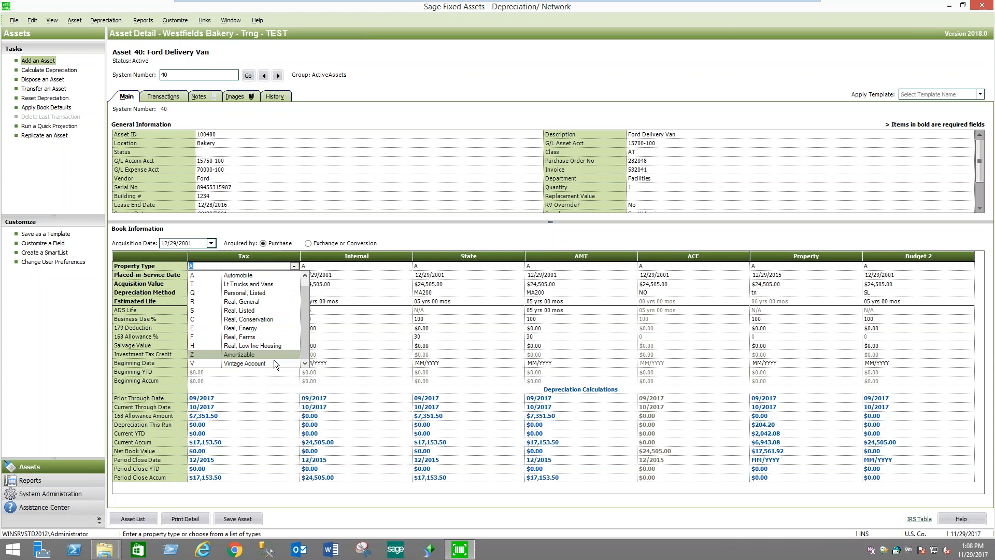
click(366, 227)
Look through the depreciation methods available for the van's Tax book, from the MACRS formulas down to the custom methods
click(266, 294)
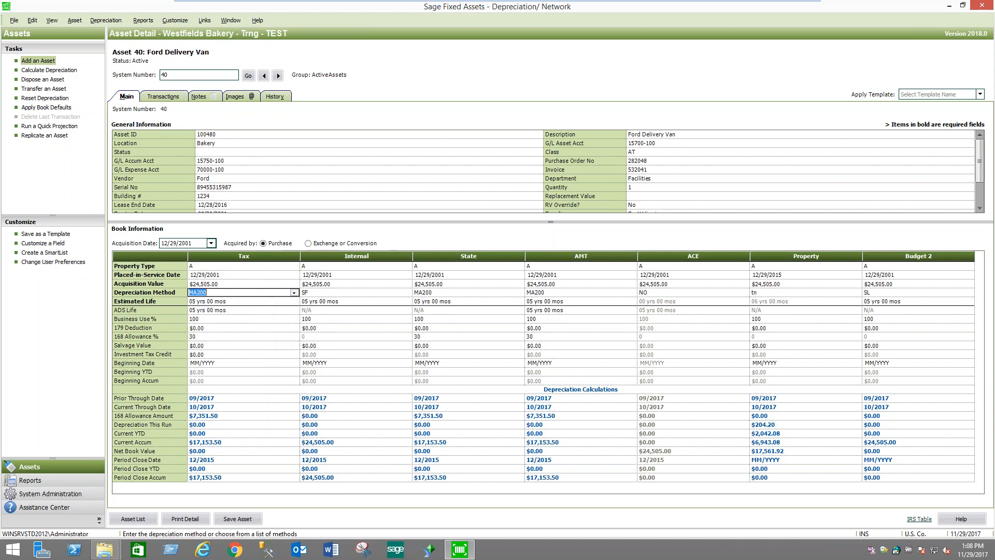
click(294, 293)
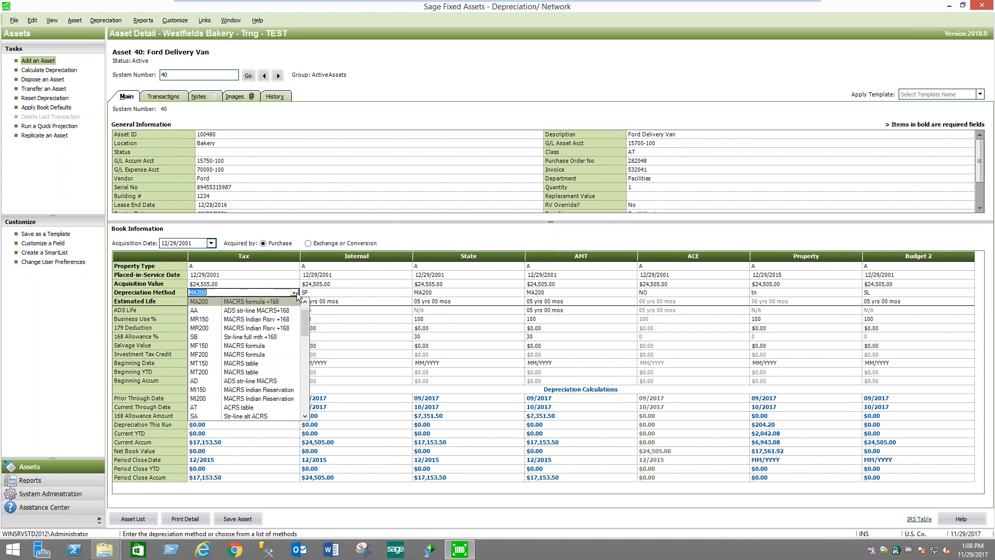
drag(307, 325, 306, 318)
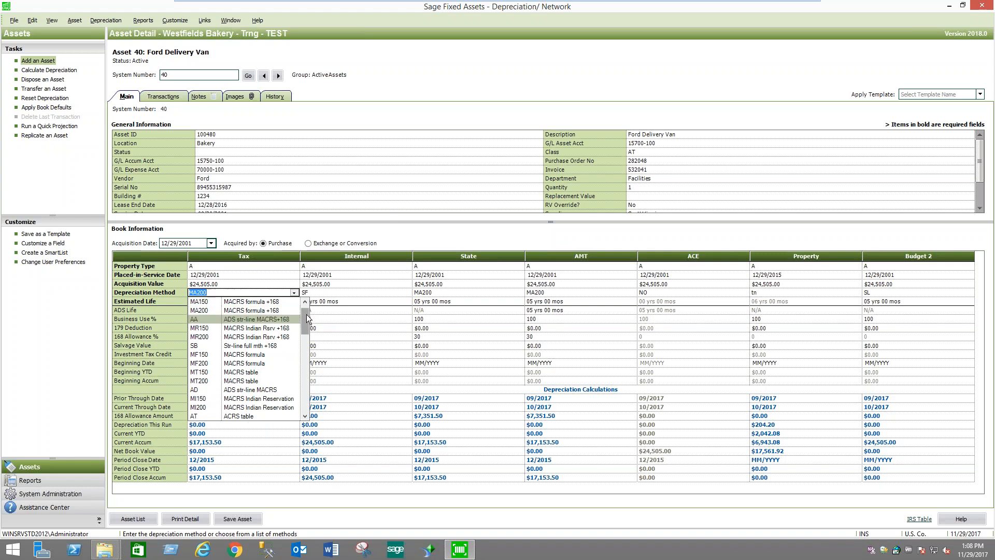
drag(306, 314, 311, 420)
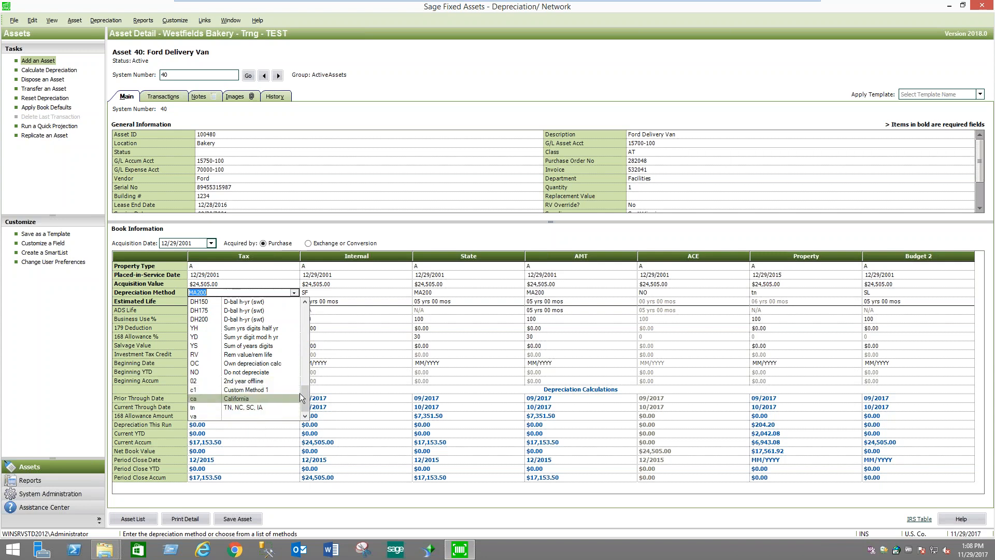
drag(306, 395, 309, 310)
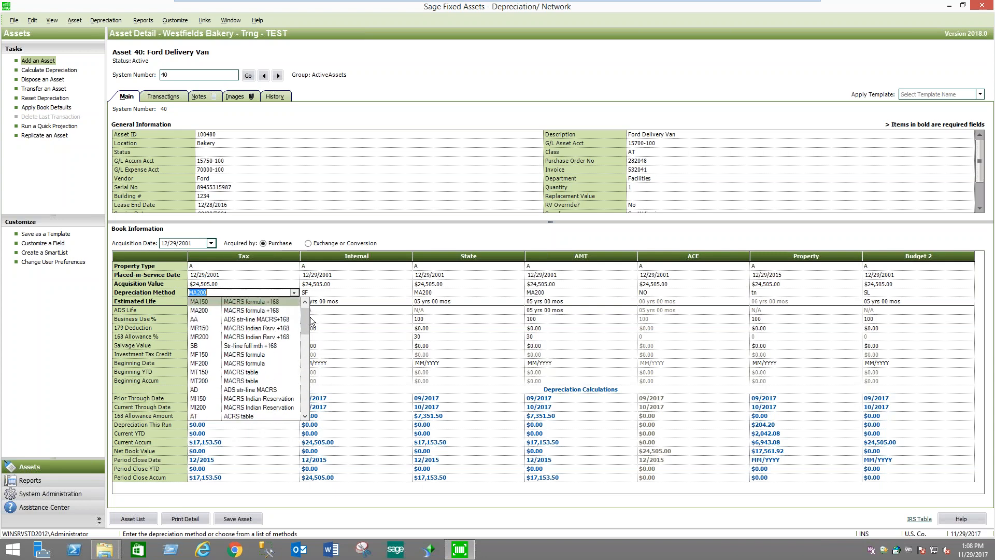
click(376, 230)
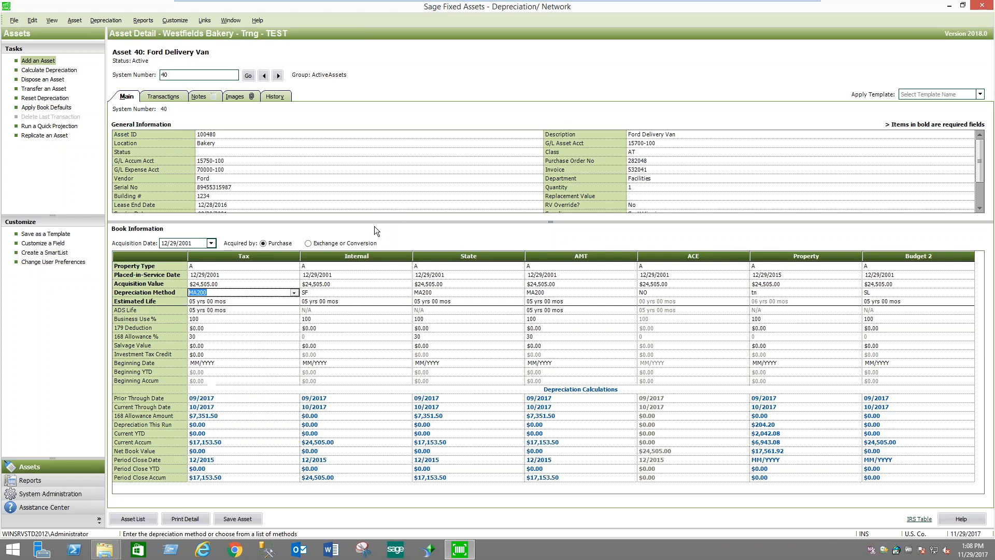
View the §179/Bonus Details of the van's Tax book, cancel them and select the Tax acquisition value
click(279, 326)
click(295, 328)
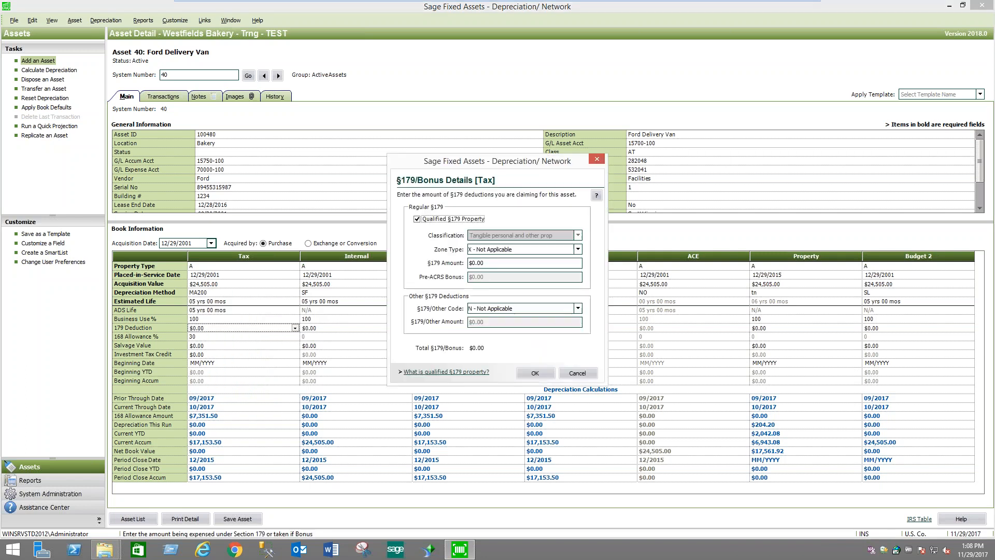
click(577, 373)
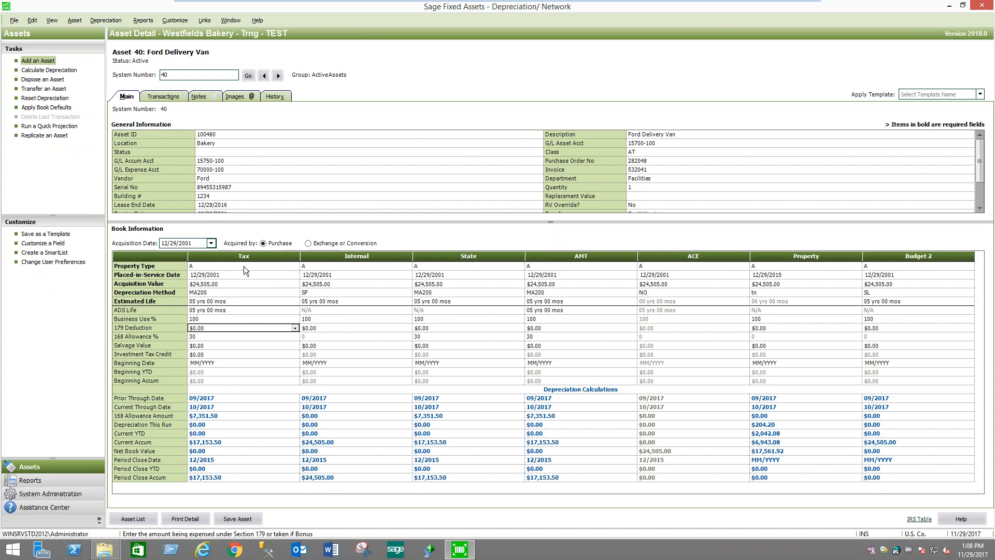
click(237, 284)
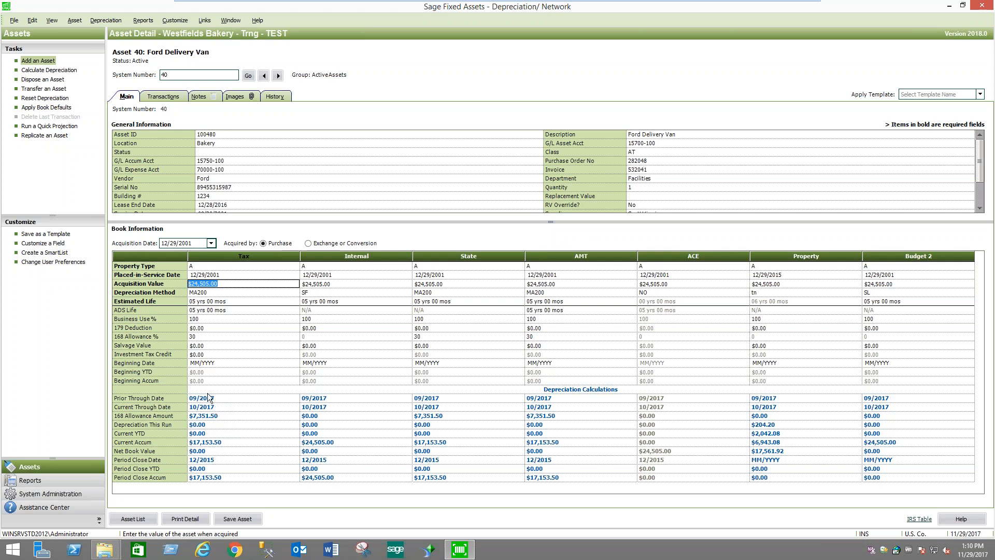
Return to the asset list and check which fields it can display, without changing the selection
click(135, 519)
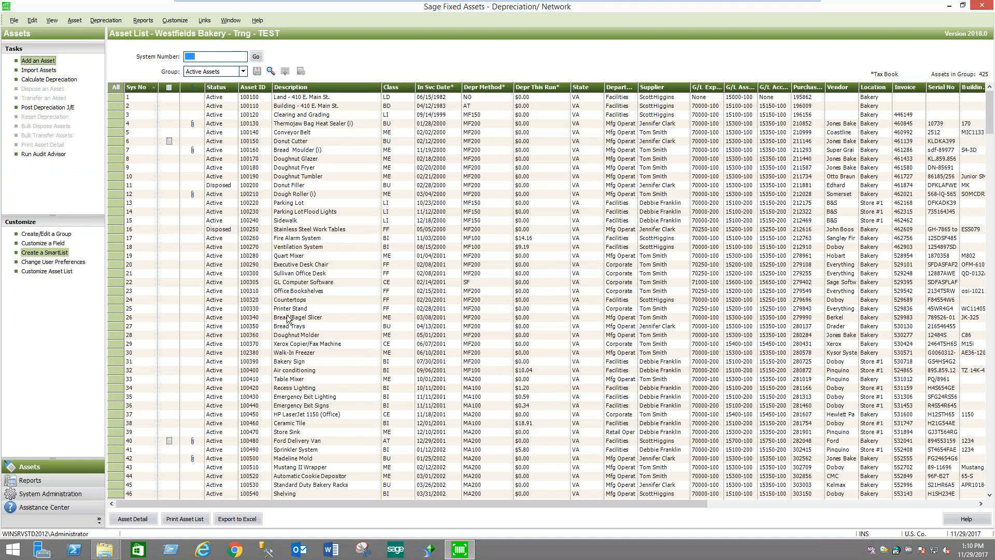
click(47, 272)
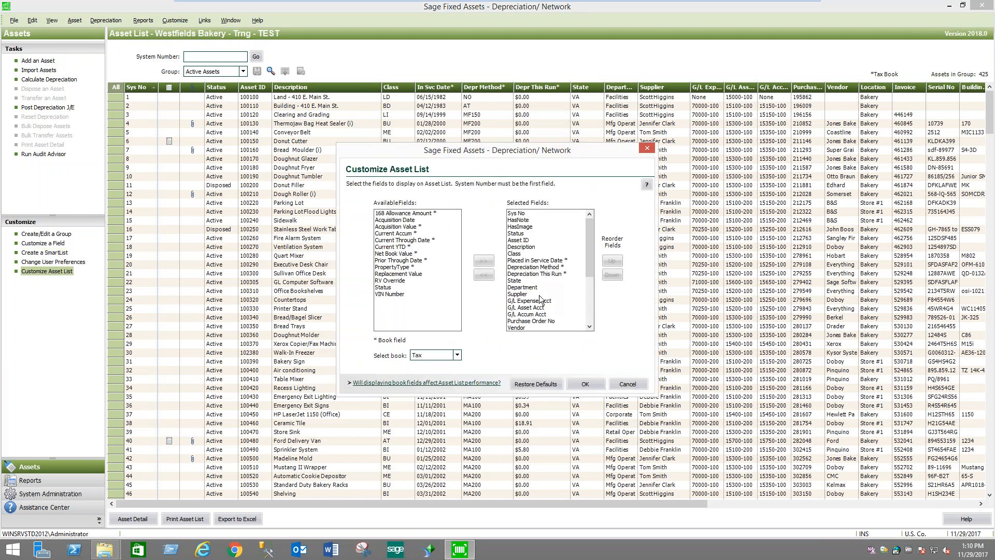
click(634, 384)
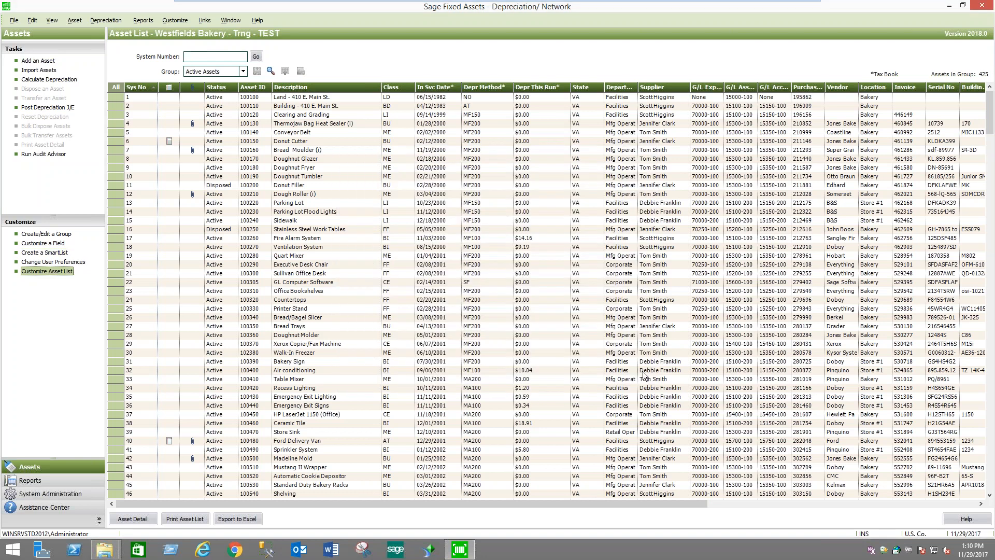
Open iPad Pro asset 436 from the end of the asset list and run a Quick Projection for its Tax book
drag(990, 116, 991, 485)
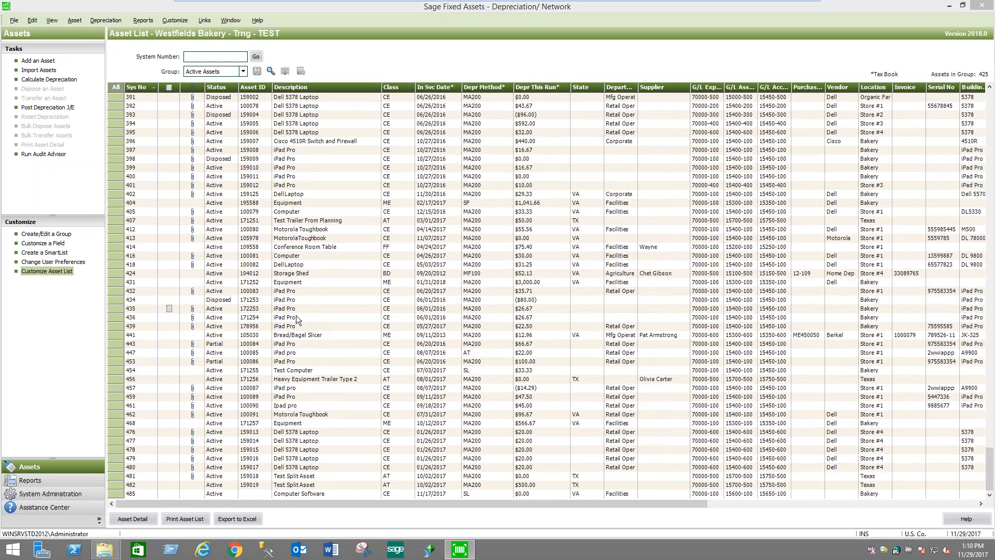
double_click(299, 318)
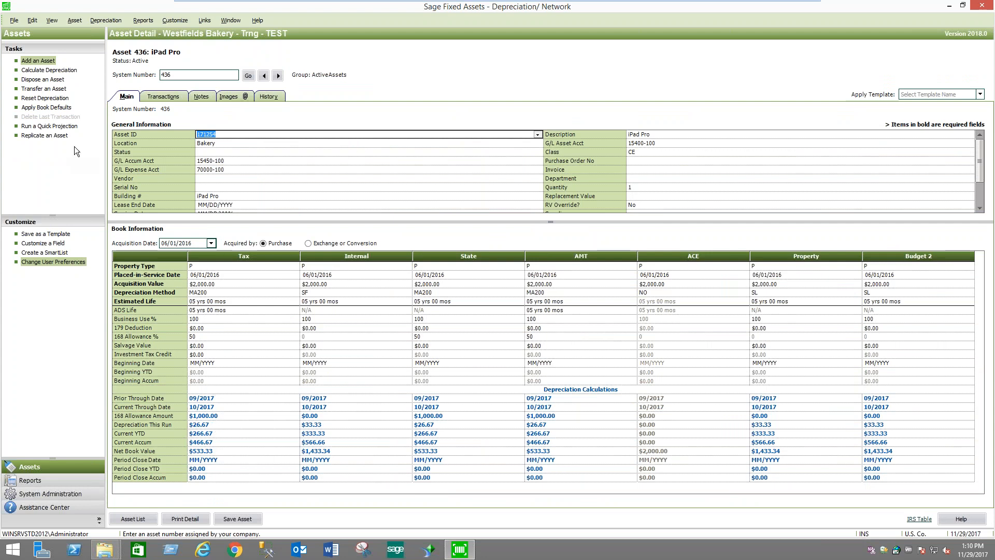
click(50, 126)
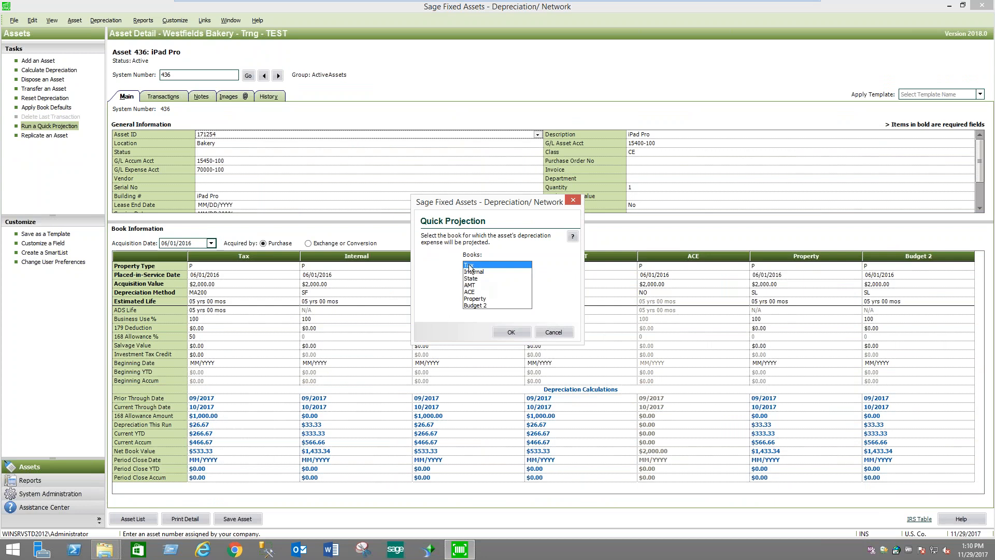
click(511, 332)
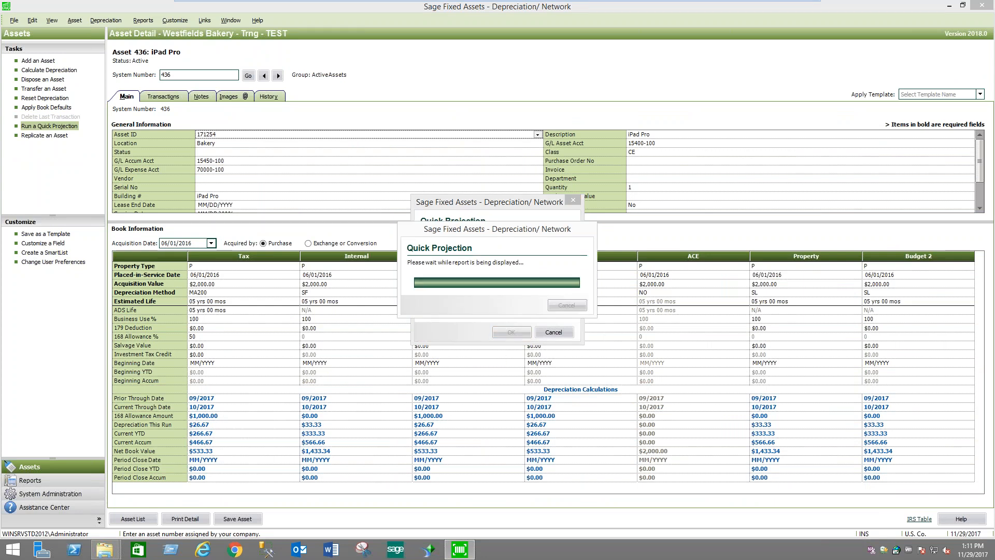
Examine the Tax book projection report at 150% zoom, and close the report and the Quick Projection dialog
click(449, 73)
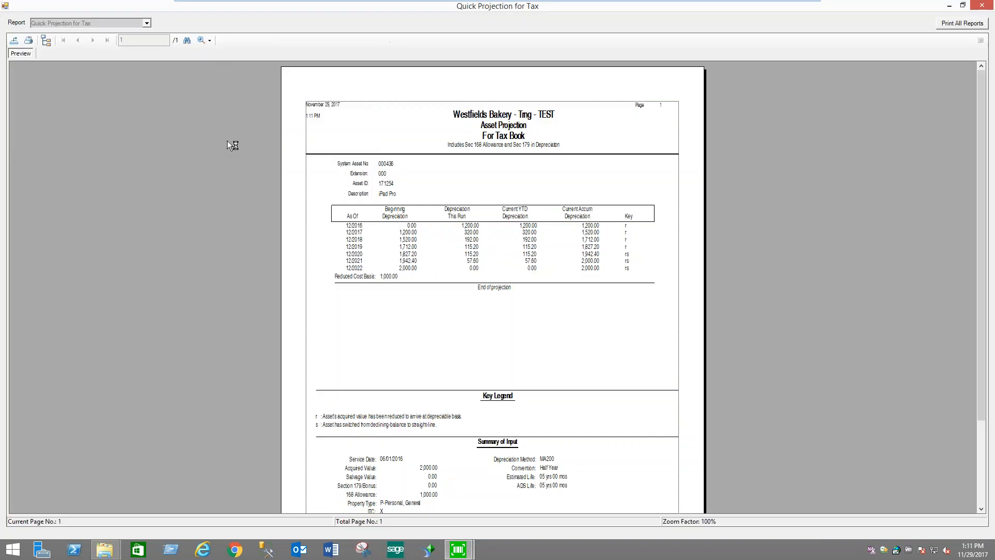
click(207, 43)
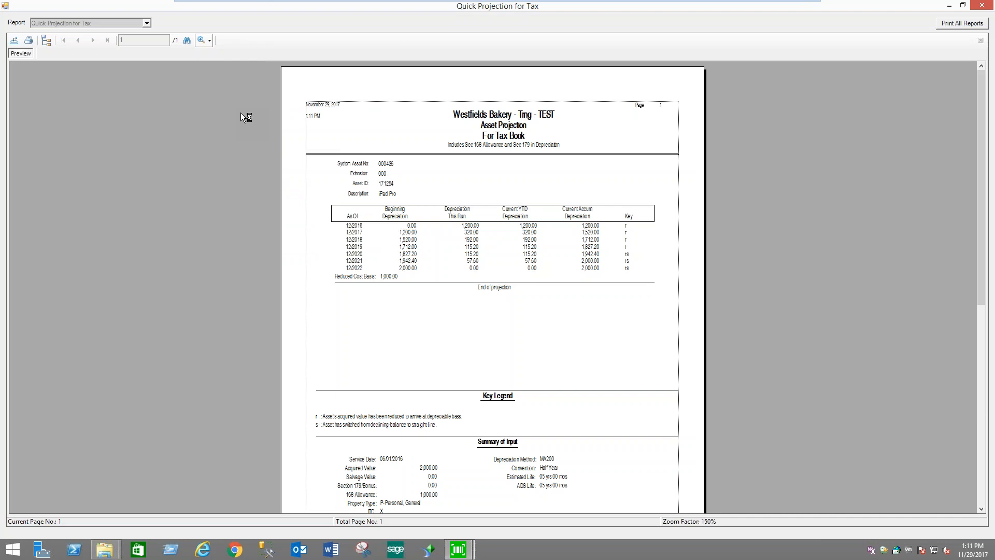
click(225, 108)
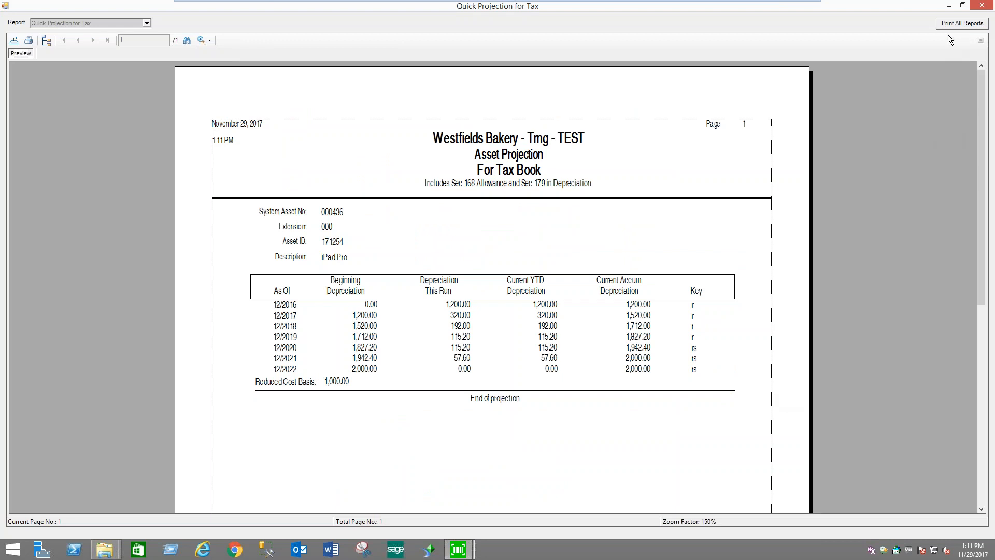
click(982, 6)
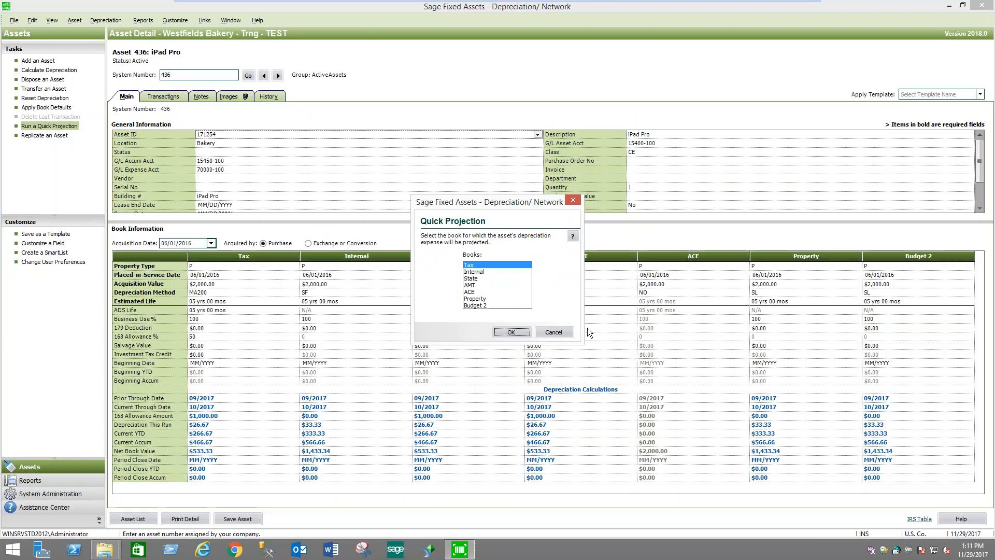
click(568, 335)
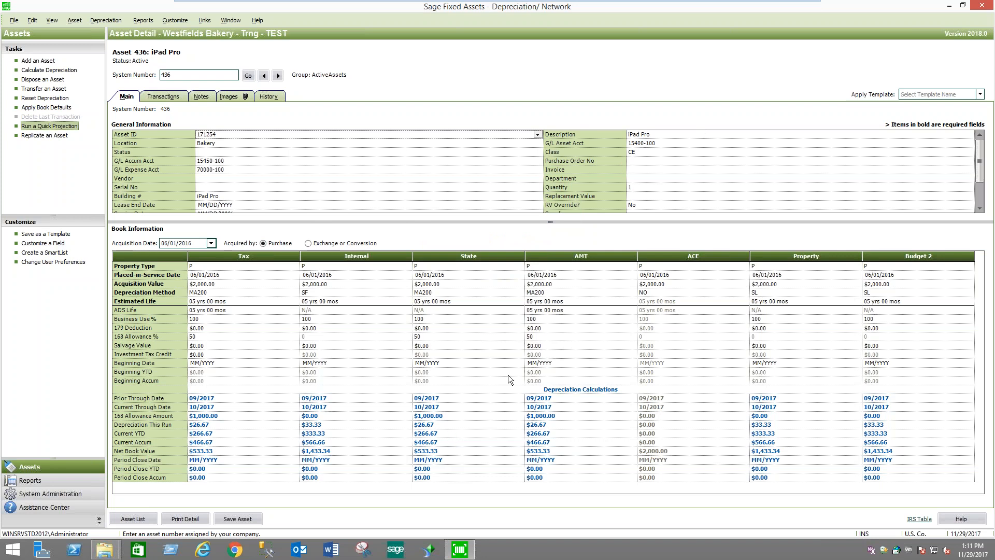
Enlarge the general information area to fit the State and Cost Center row, and view the accounting systems offered as depreciation links
drag(583, 220, 611, 252)
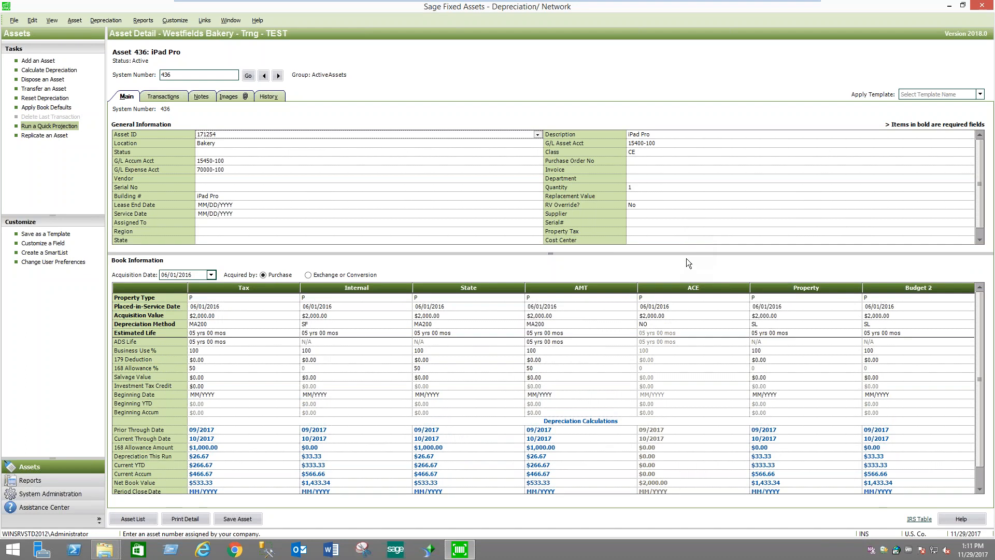
click(204, 20)
mouse_move(219, 34)
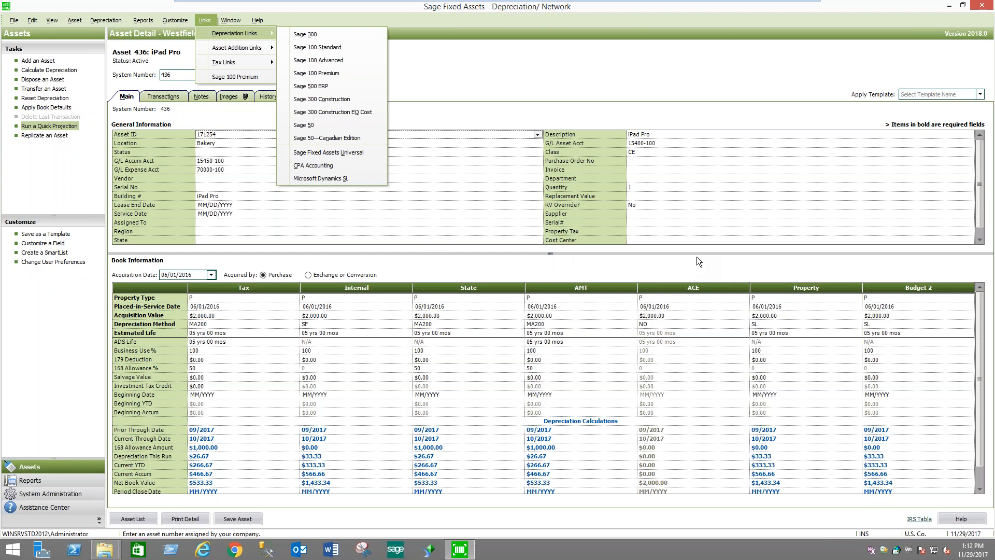
click(471, 63)
Start a new asset, apply the Computer template to it and select its Tax acquisition value
click(38, 61)
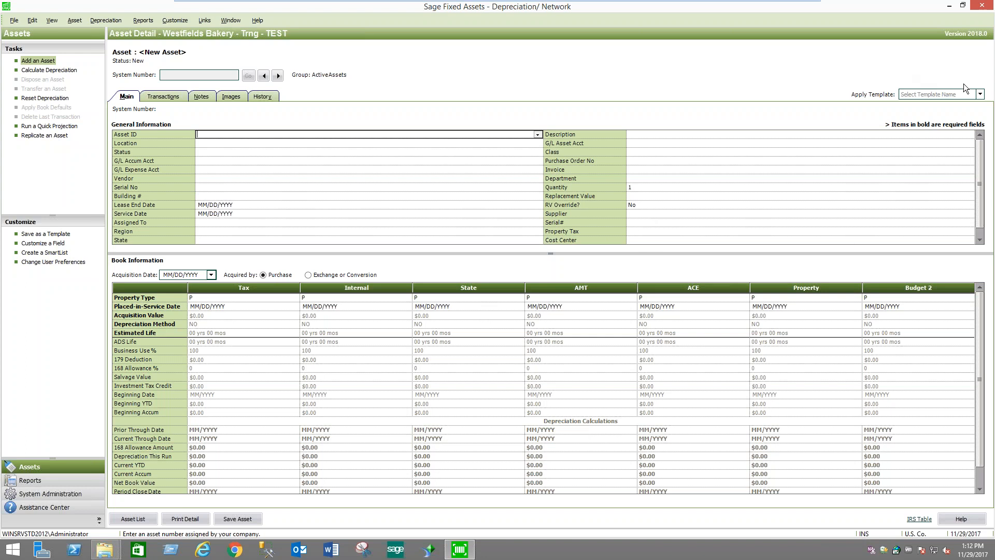
click(979, 94)
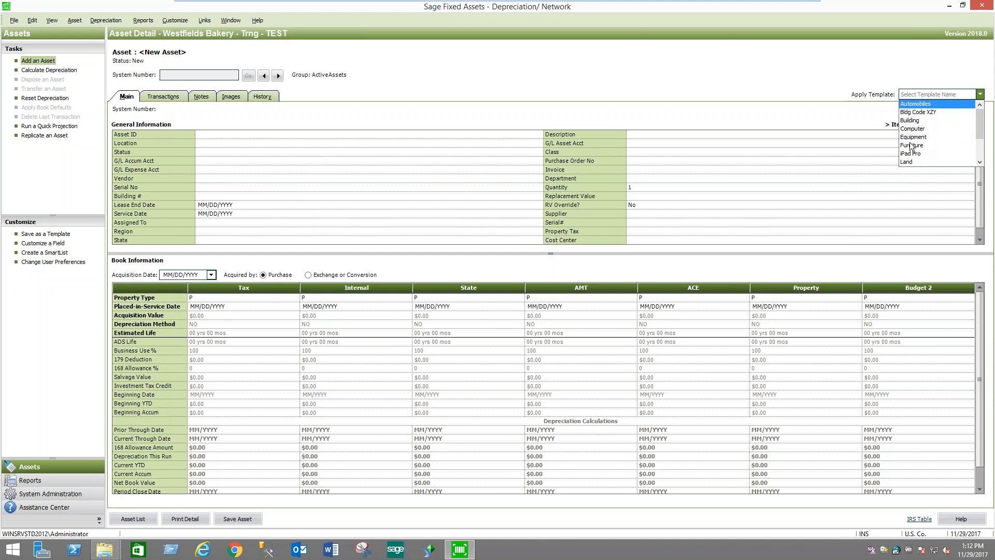
click(926, 128)
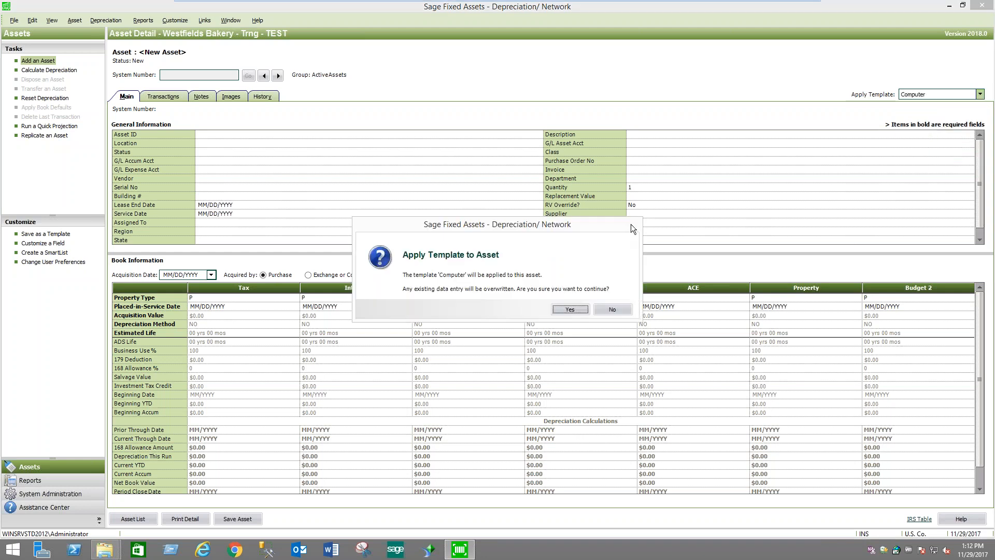
click(568, 307)
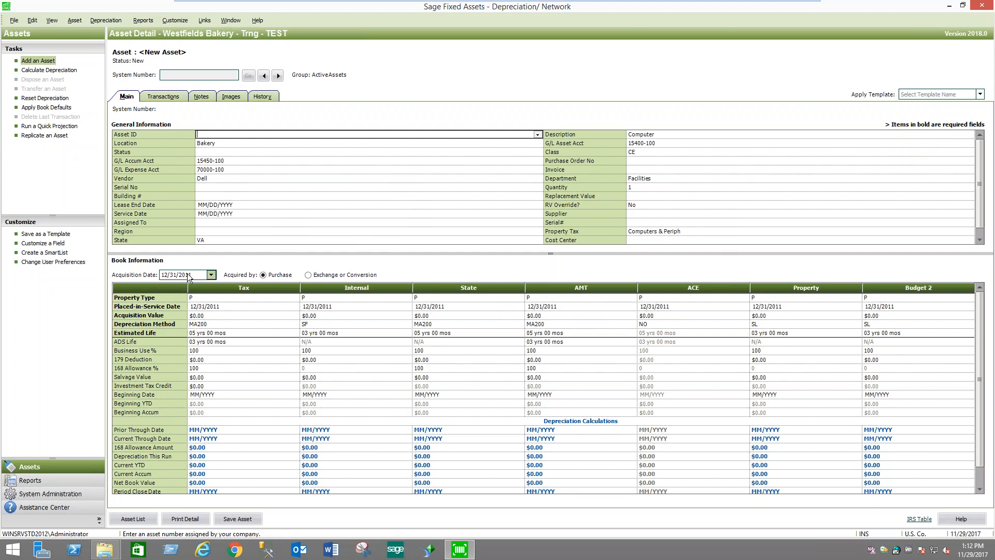
click(210, 318)
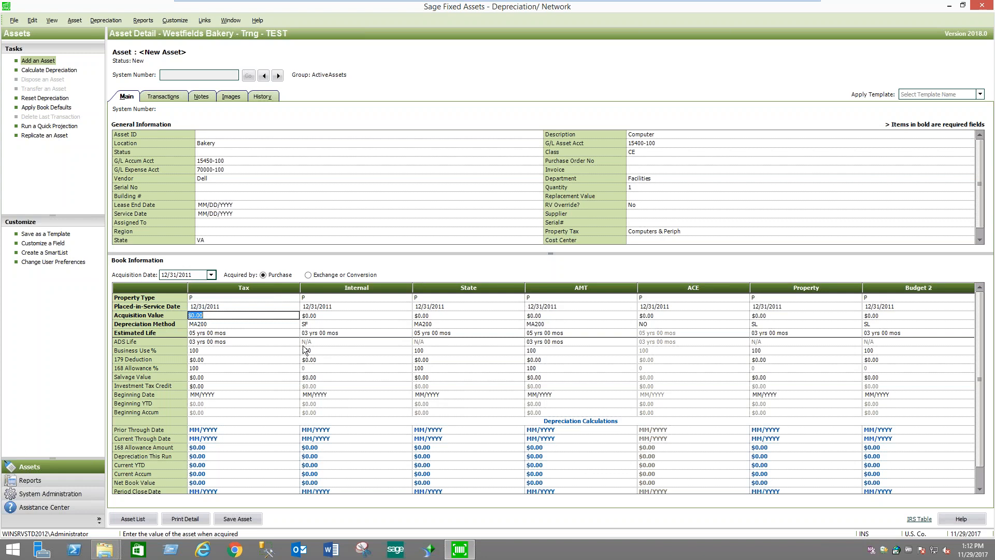
Return to the asset list without creating the new asset and reopen iPad Pro asset 436
click(141, 517)
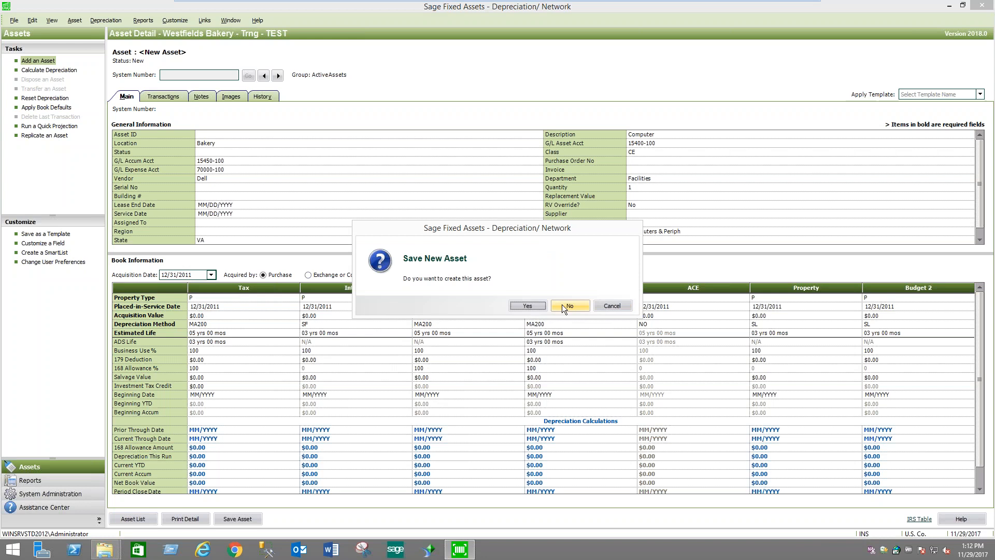
click(570, 306)
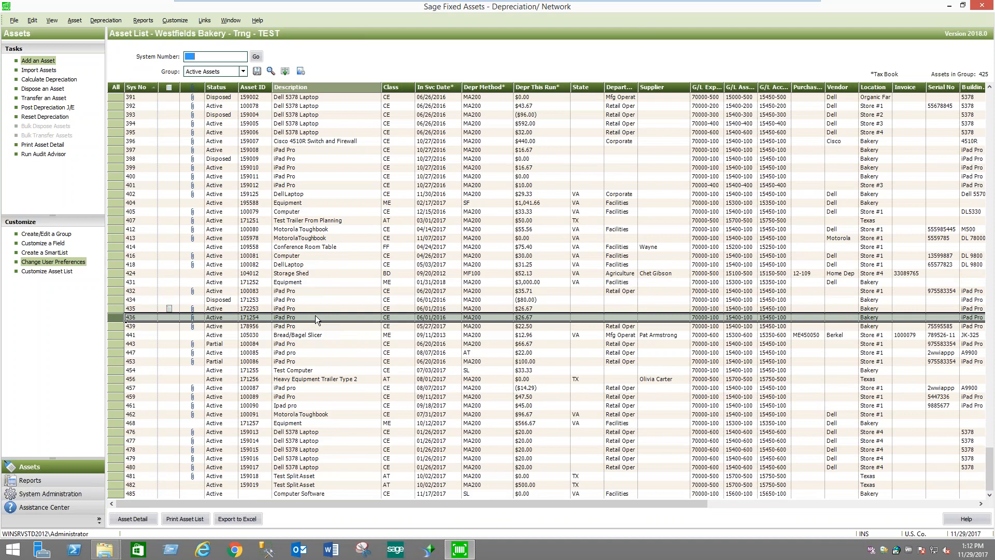
double_click(315, 316)
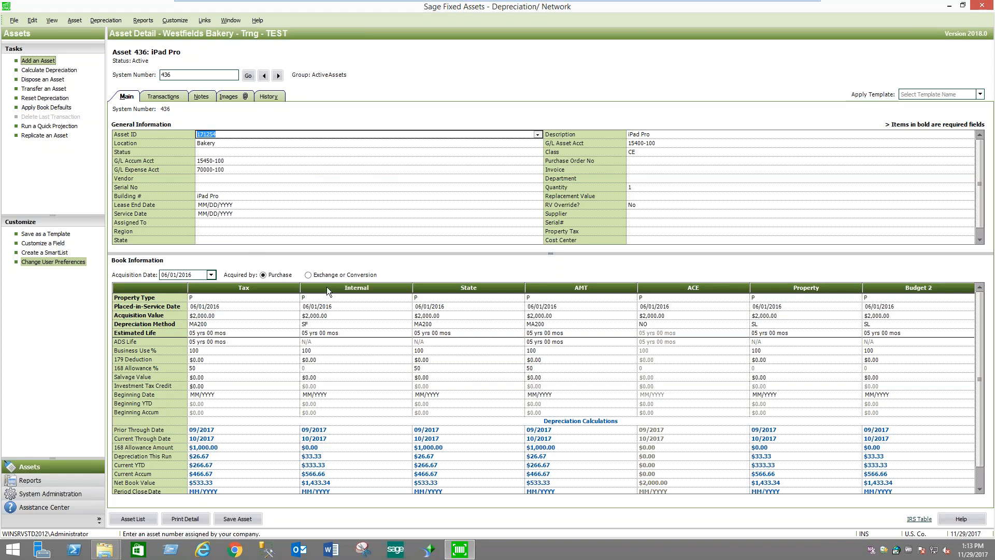
View the replication option for iPad Pro asset 436, cancel it without making copies and return to the asset list
click(52, 136)
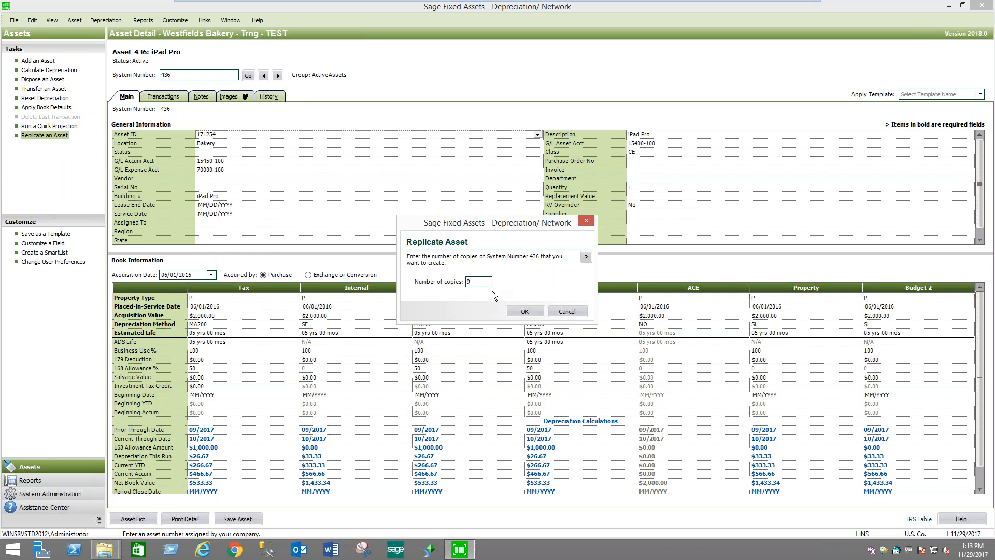
click(578, 312)
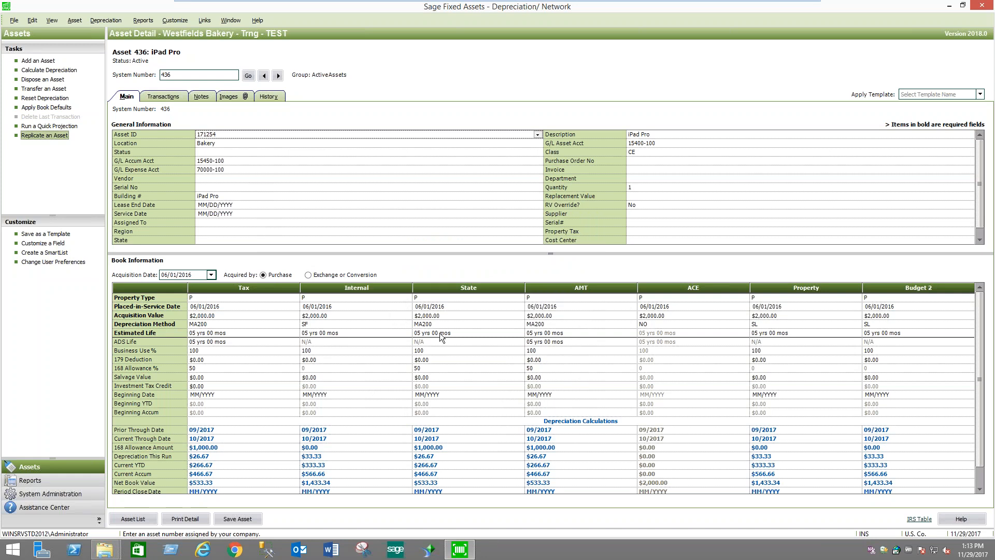
click(140, 519)
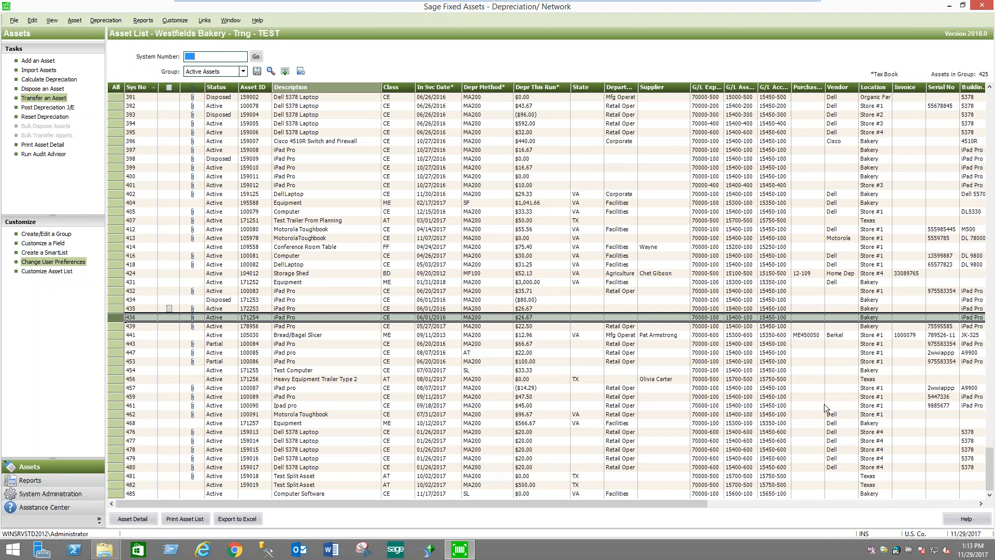
Find all active assets whose description contains "chair", viewing the available search fields and operators, and select all the results
click(270, 71)
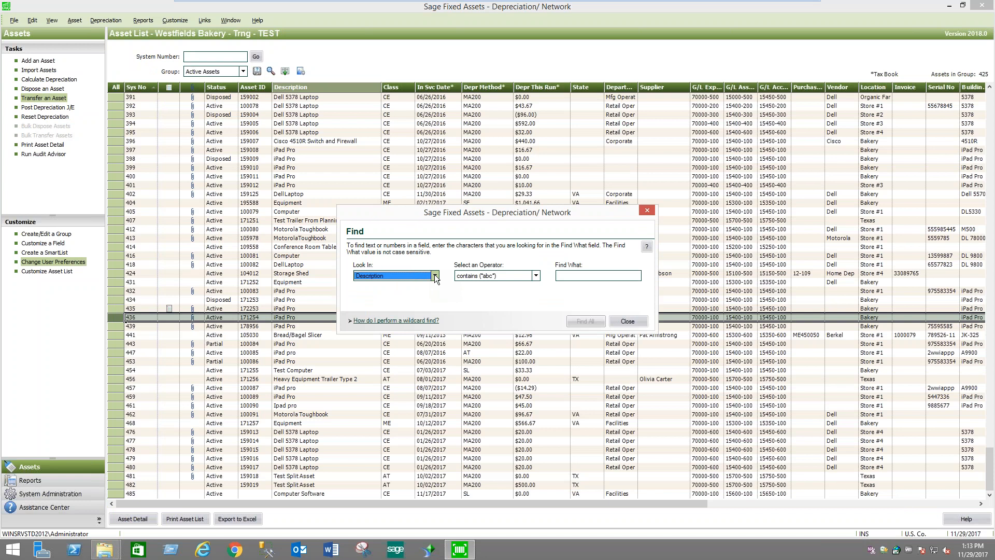
click(581, 276)
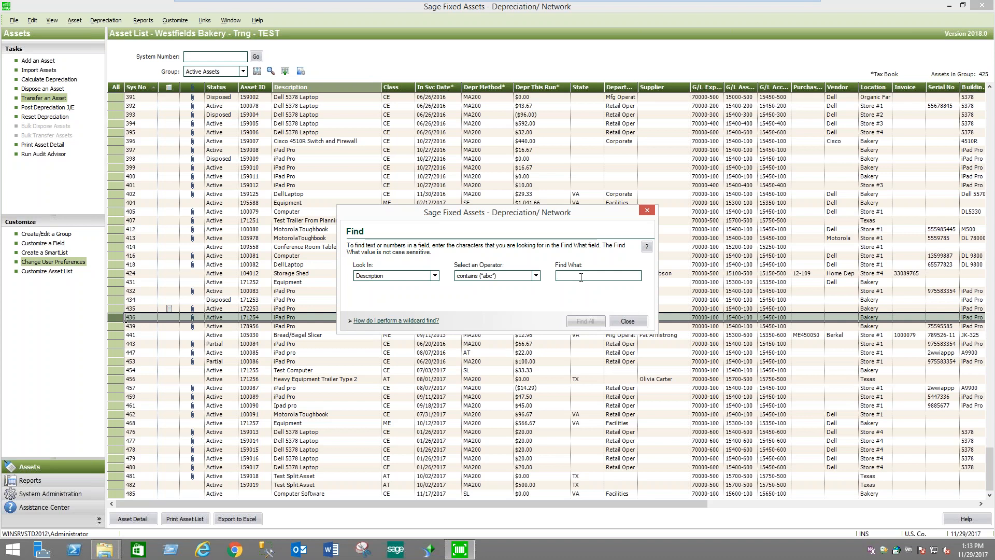
text(chair)
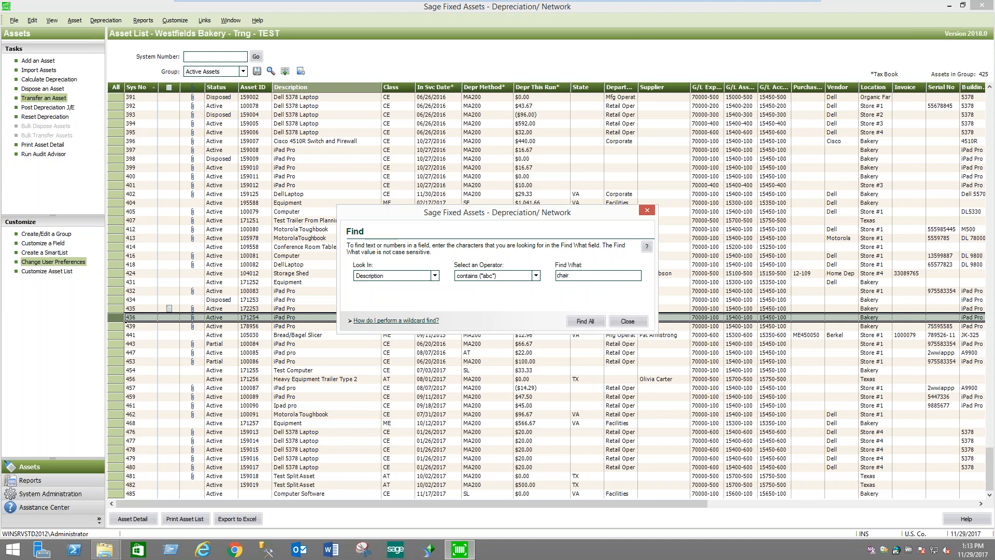
click(435, 276)
drag(437, 311, 437, 334)
click(472, 293)
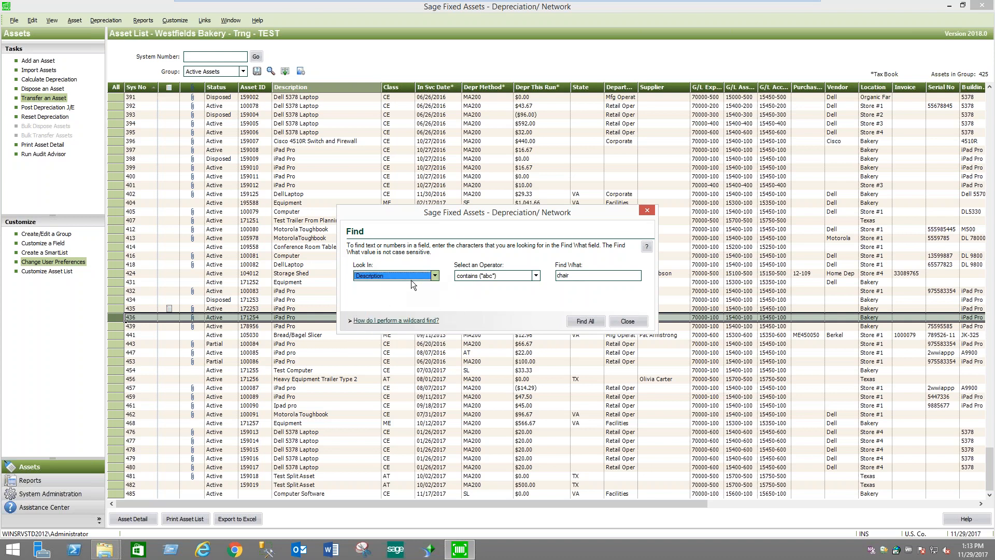
click(535, 278)
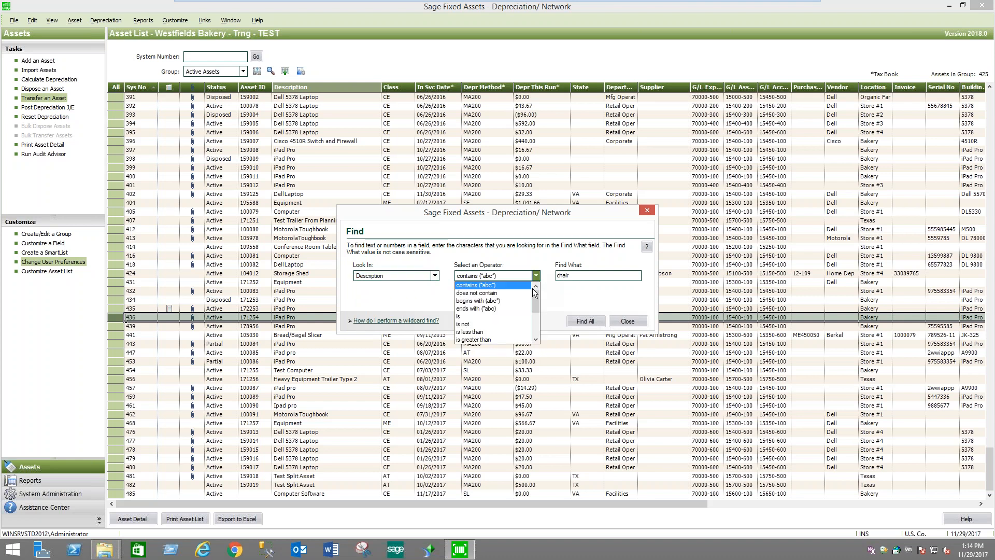
click(566, 292)
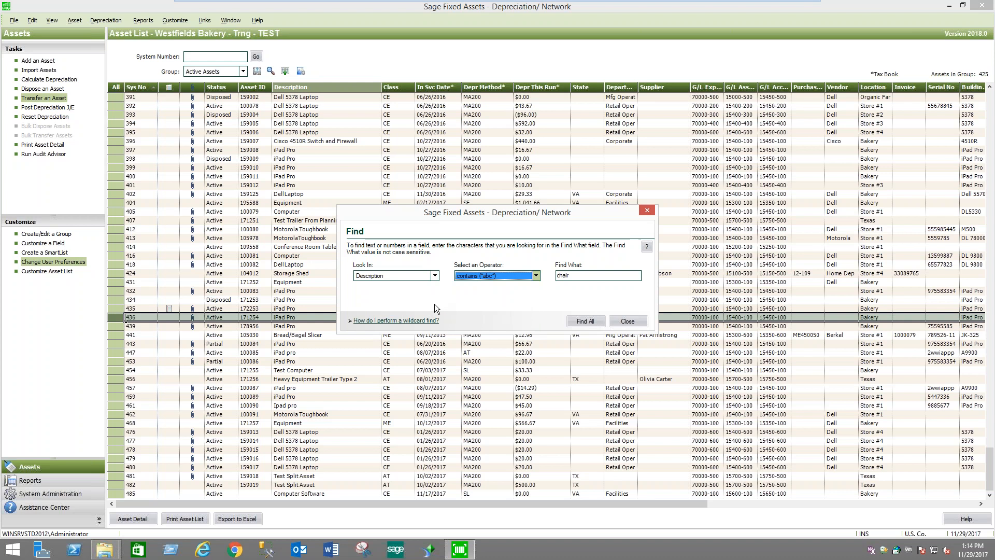
click(584, 322)
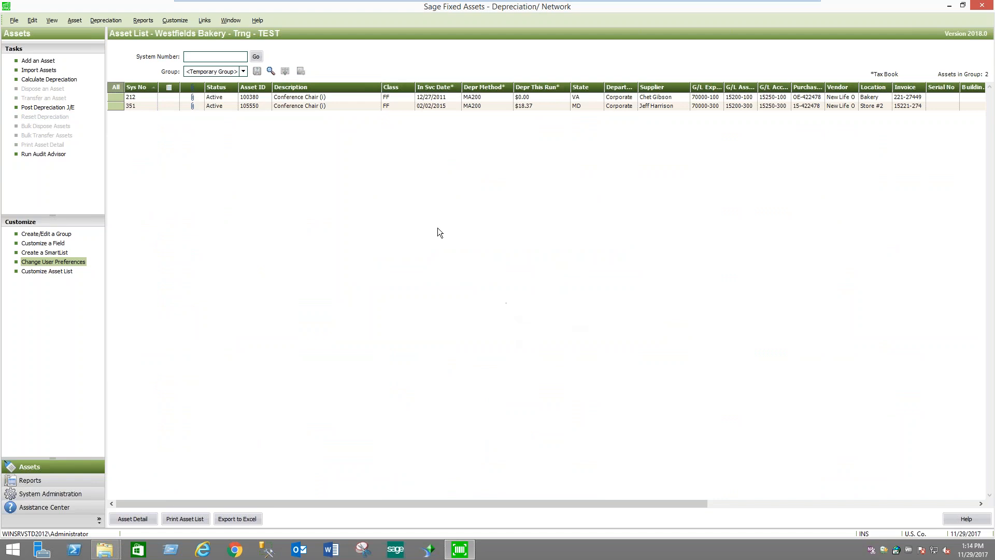
click(116, 87)
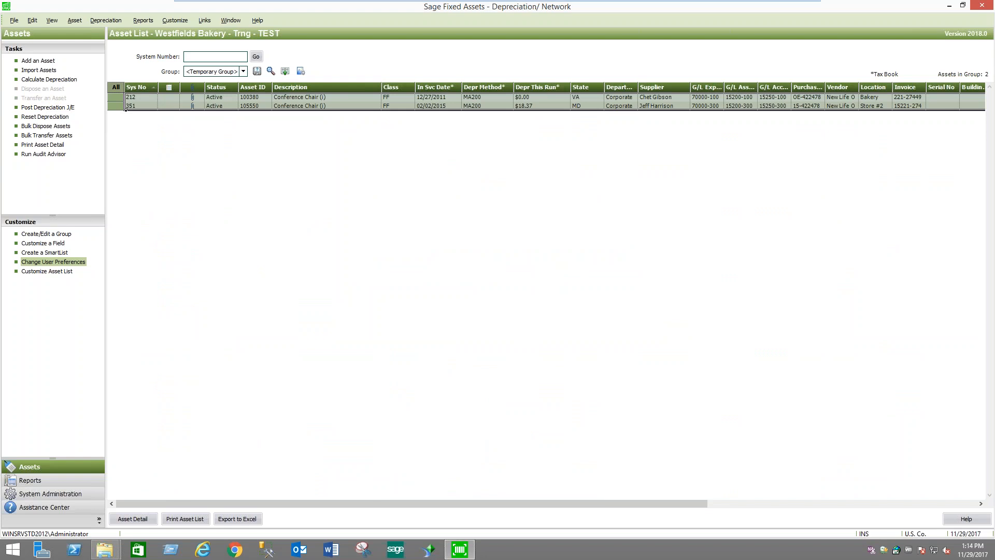
Try to find assets whose class is AT (Auto & Truck) within the temporary group
click(243, 72)
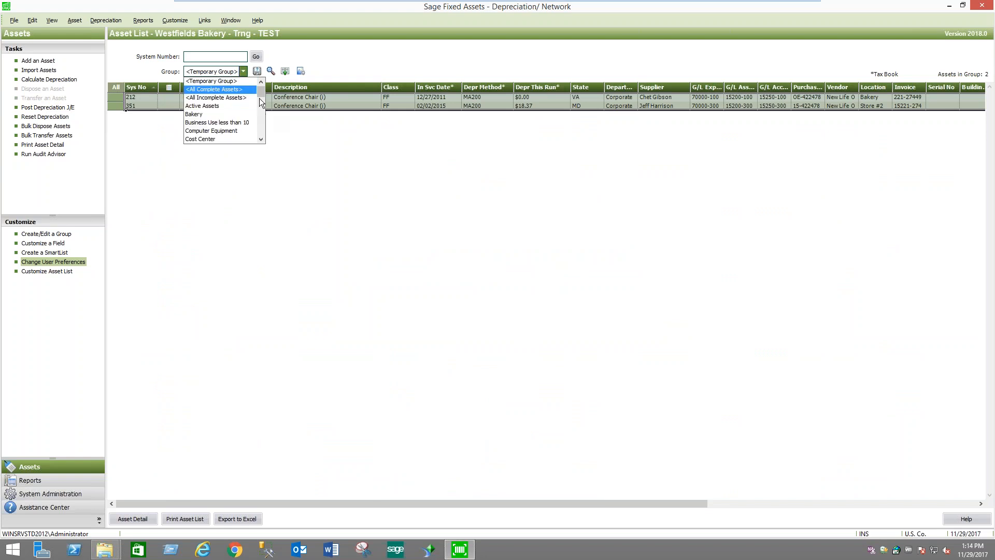
click(268, 74)
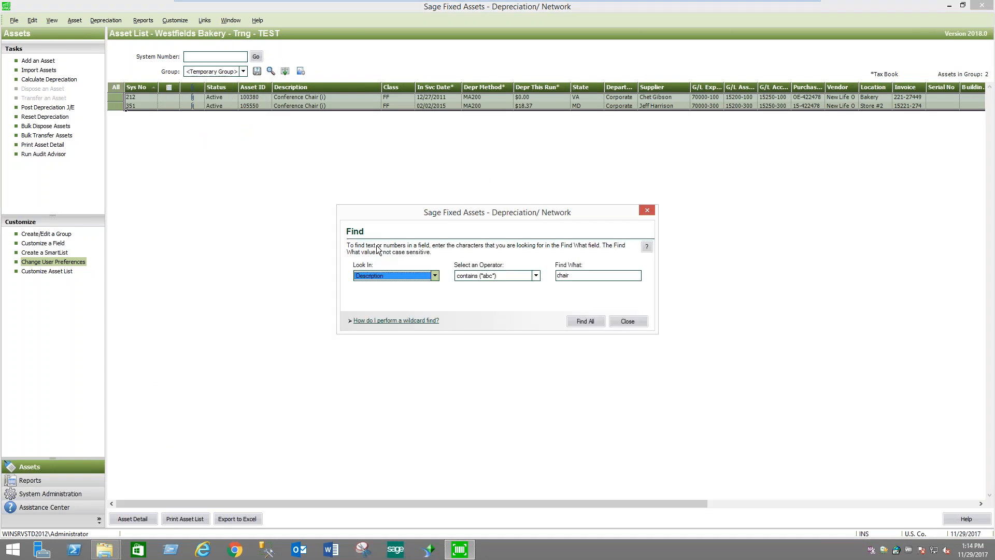
click(436, 275)
drag(435, 309, 436, 305)
click(386, 324)
click(536, 275)
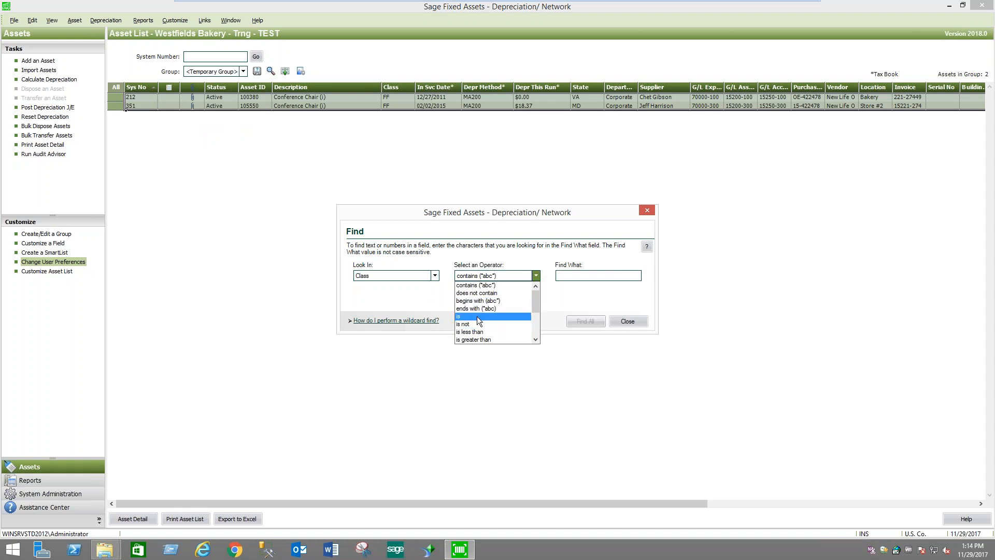
click(487, 323)
click(637, 275)
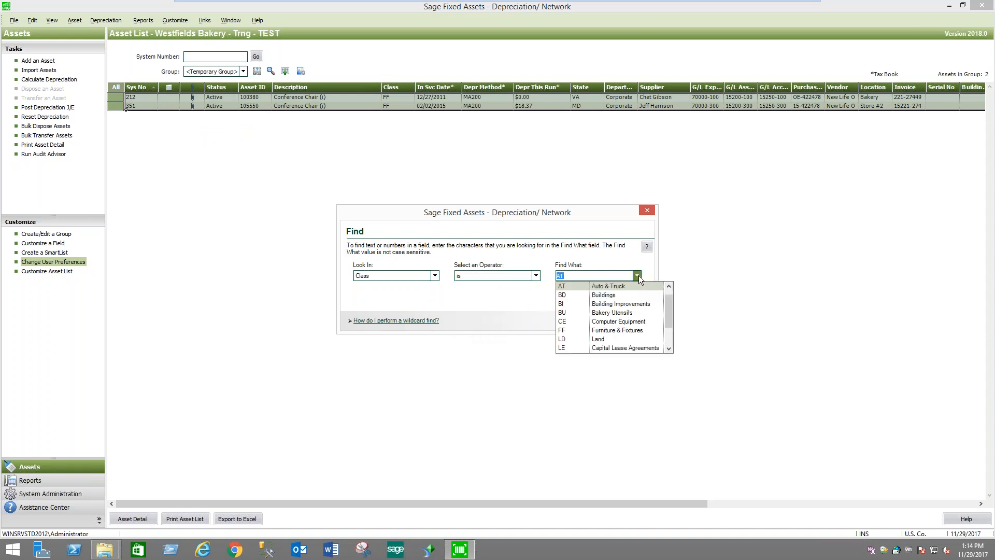
click(613, 286)
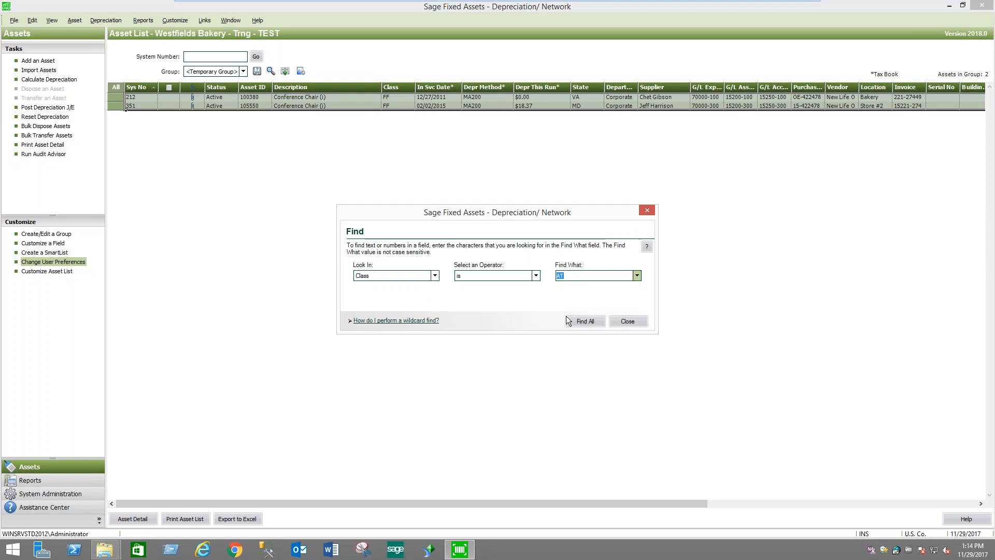
click(586, 322)
click(612, 305)
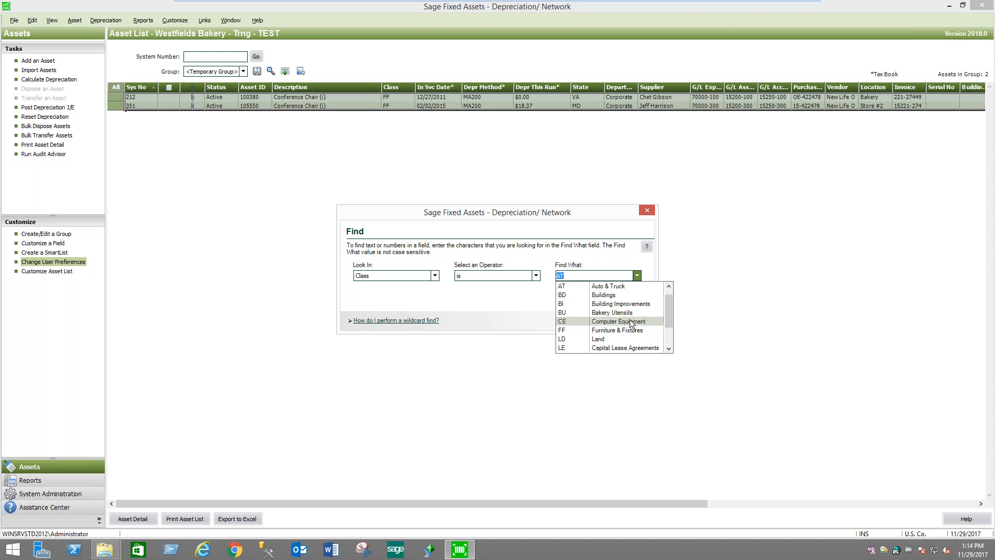
Try to find assets of class CE (Computer Equipment) in the temporary group and close the Find dialog
click(628, 324)
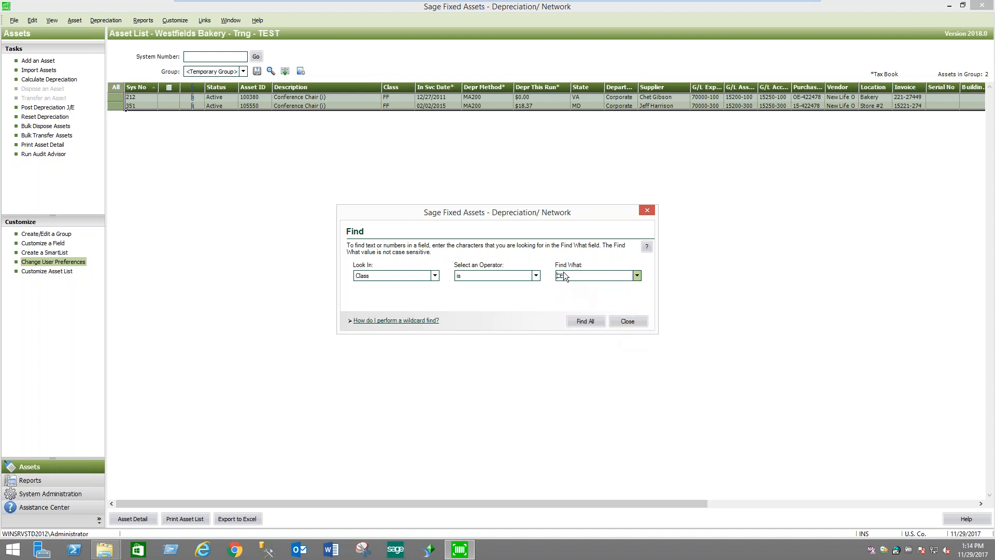
click(591, 320)
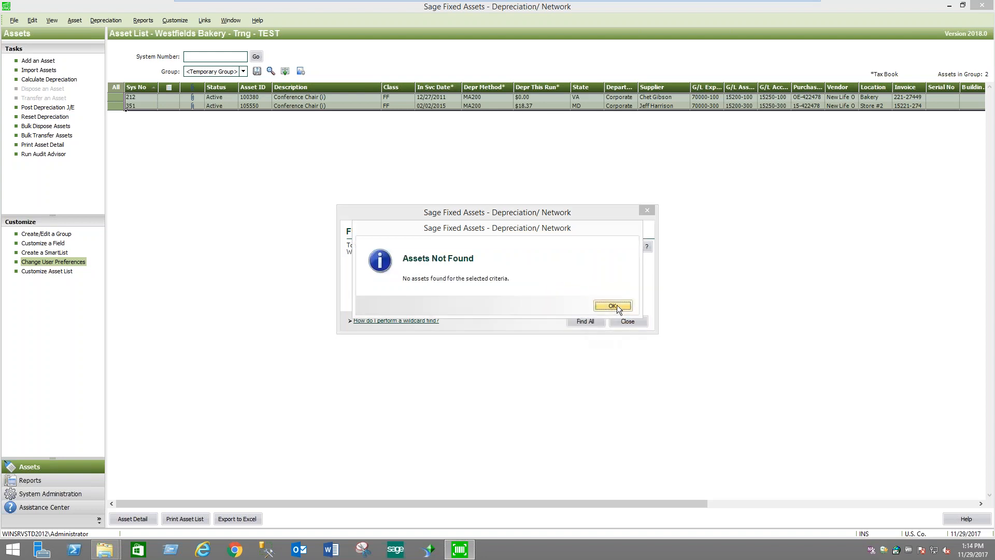
click(613, 308)
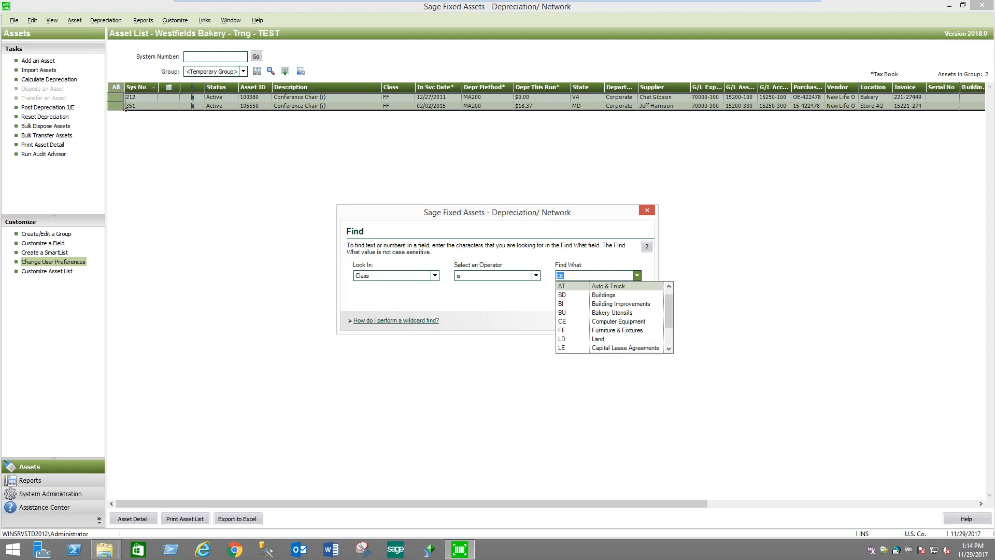
click(596, 208)
click(629, 320)
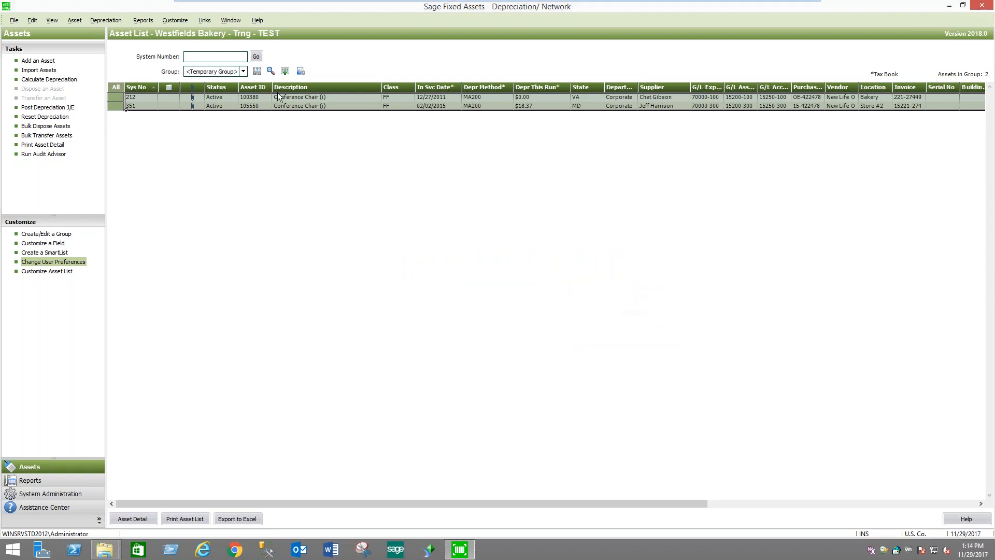
Switch the asset list to the Active Assets group and find all assets whose class is AT
click(244, 71)
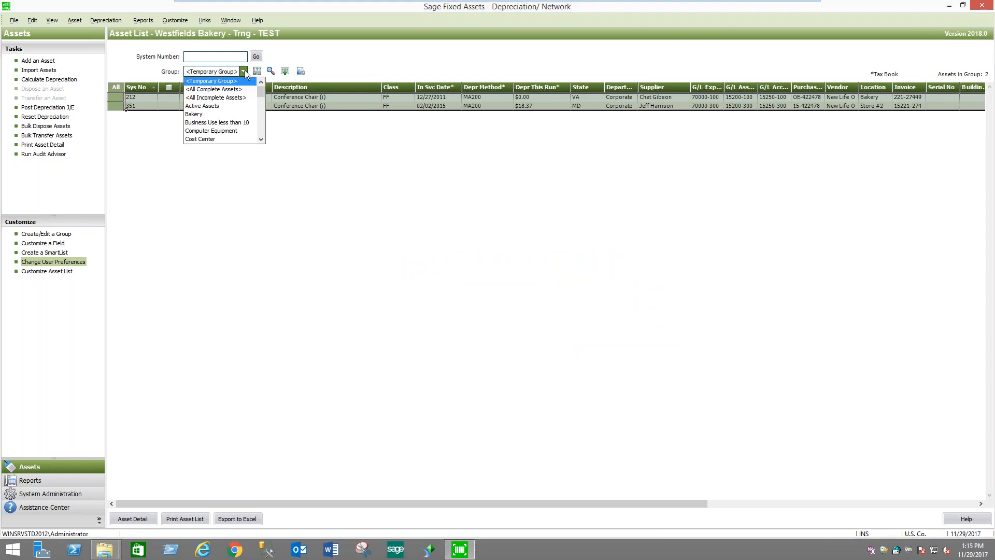
click(230, 105)
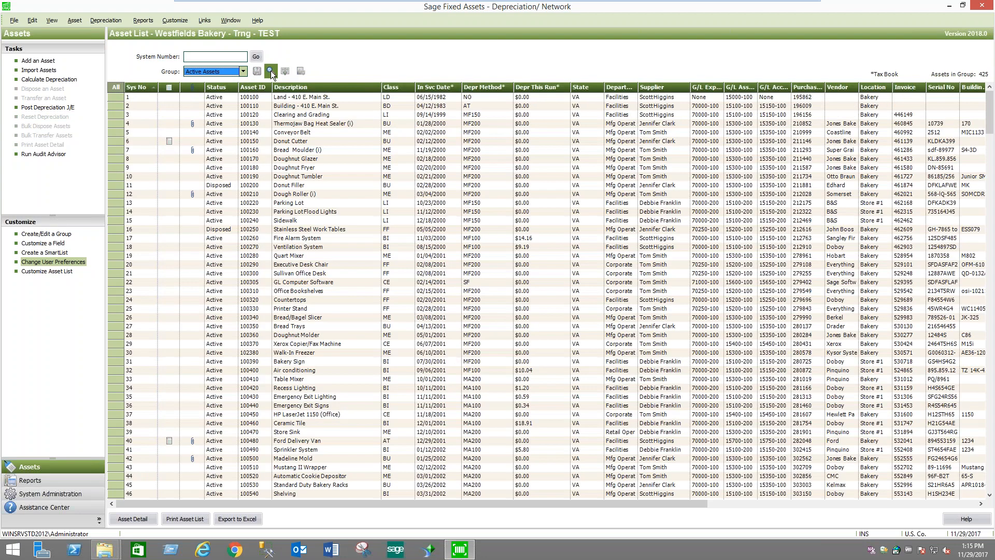
click(271, 71)
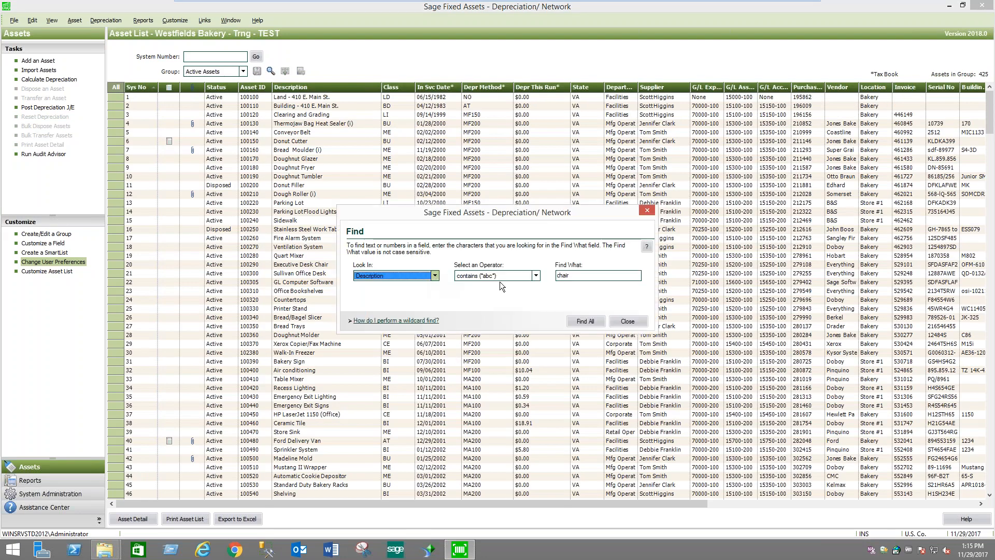
click(435, 275)
drag(436, 307, 435, 303)
click(398, 300)
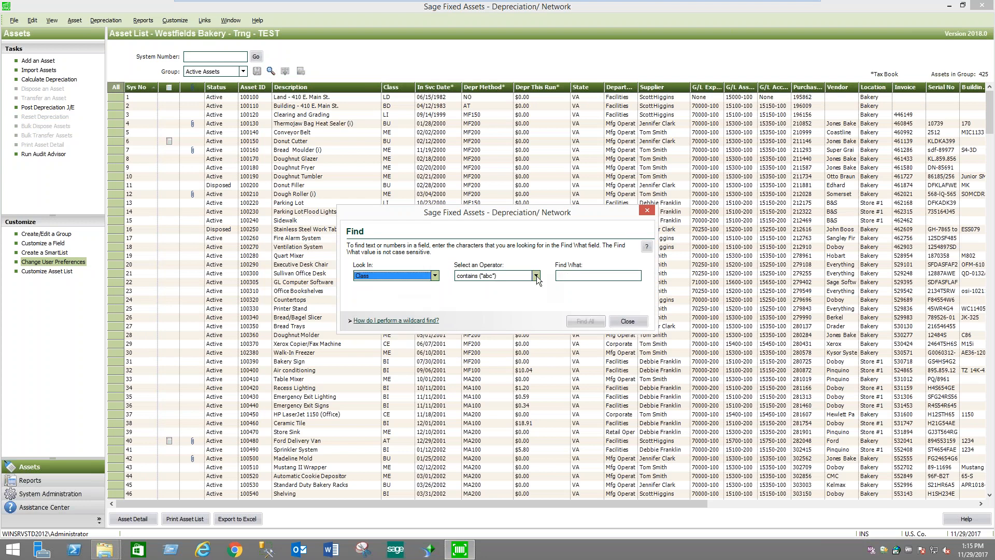
click(536, 275)
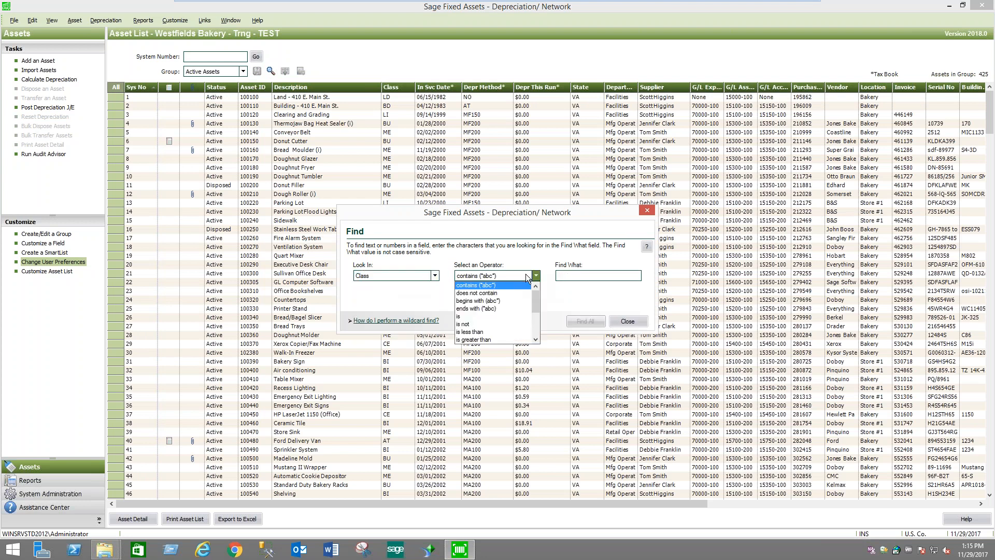
click(482, 316)
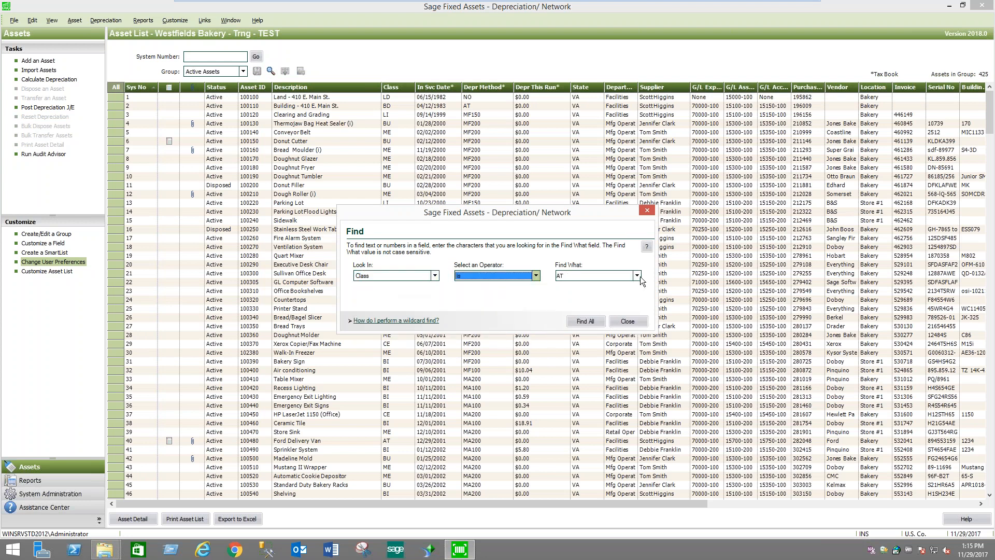
click(584, 322)
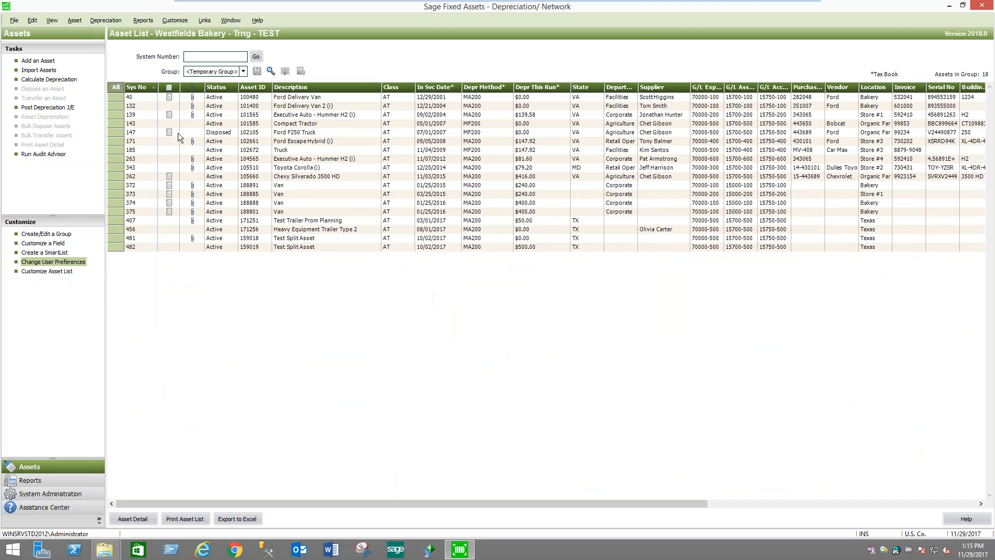
Prepare a bulk disposal of all the AT class assets dated 11/29/2017 with the Sale method, and cancel it
click(116, 87)
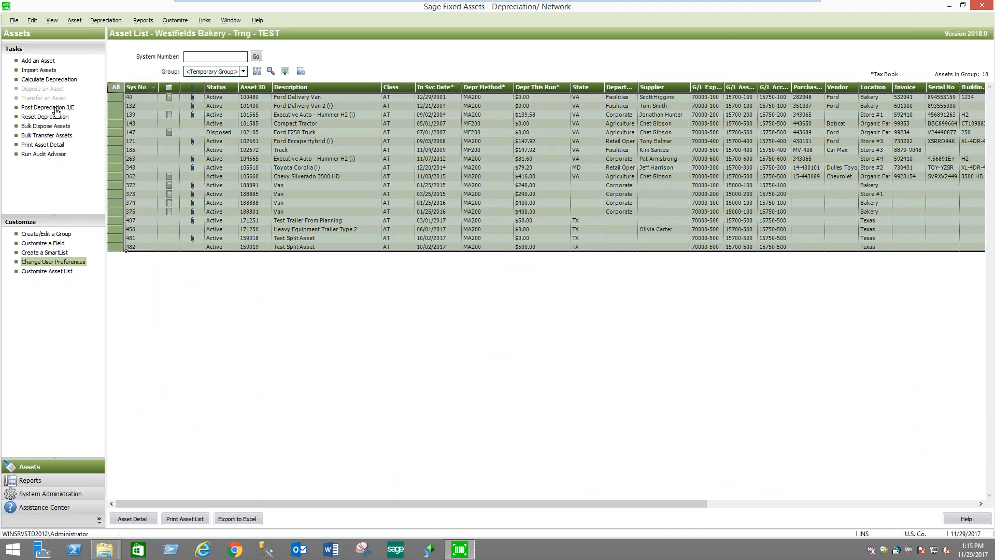
click(45, 126)
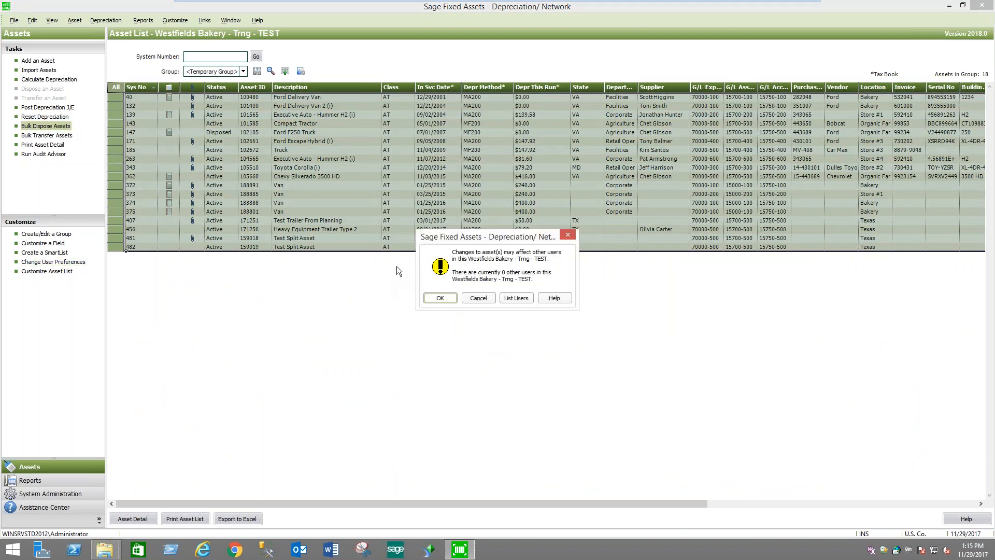
click(445, 299)
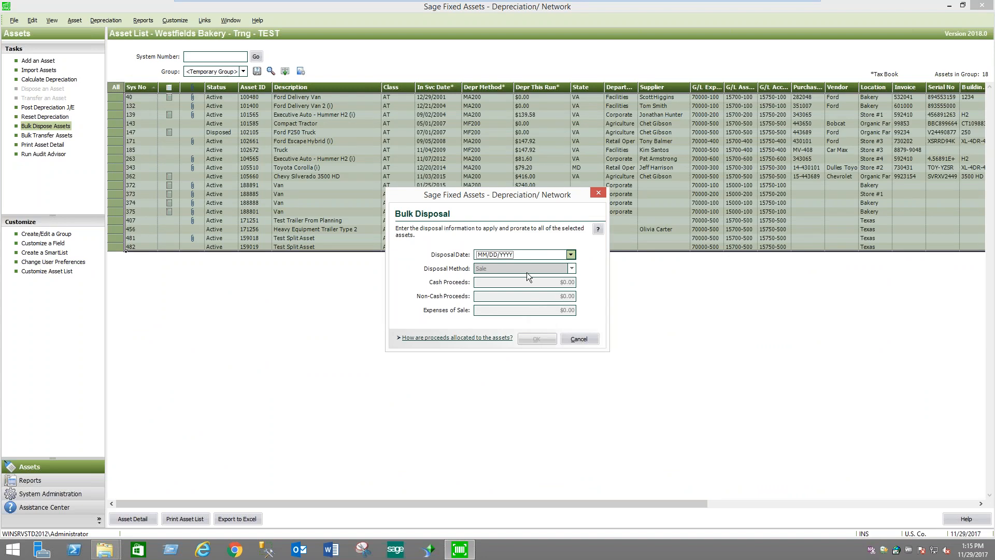
click(570, 255)
click(543, 348)
key(Tab)
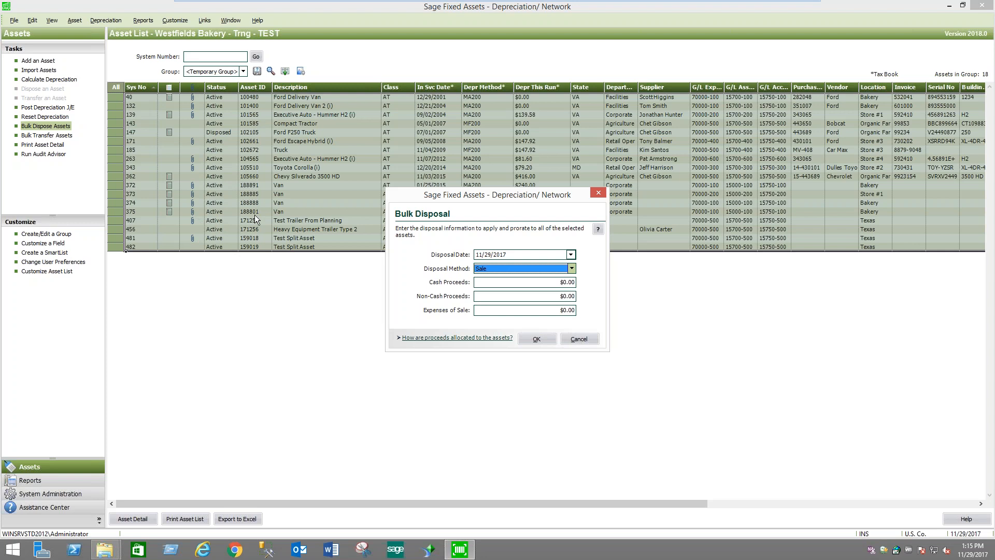
click(587, 339)
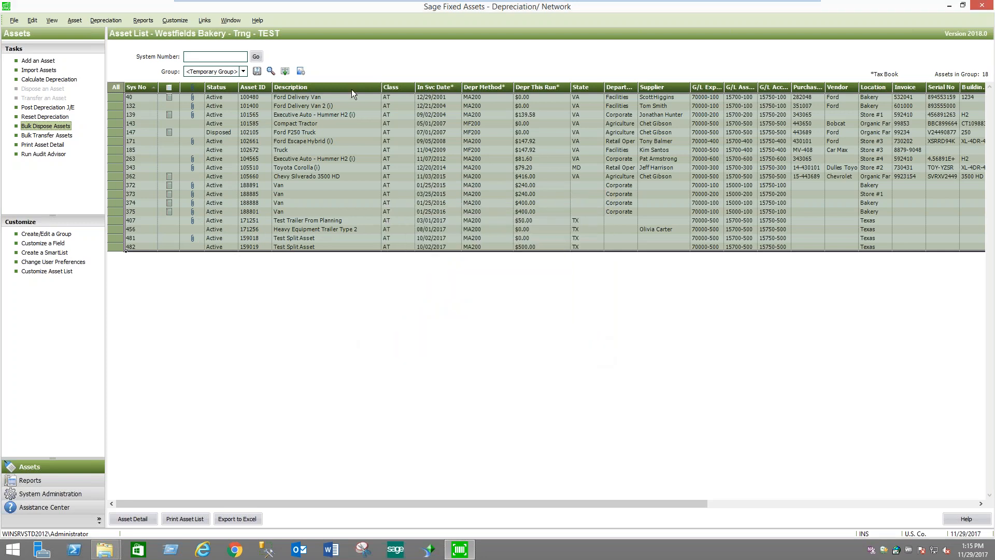
Show the Active Assets group in the asset list again
click(243, 71)
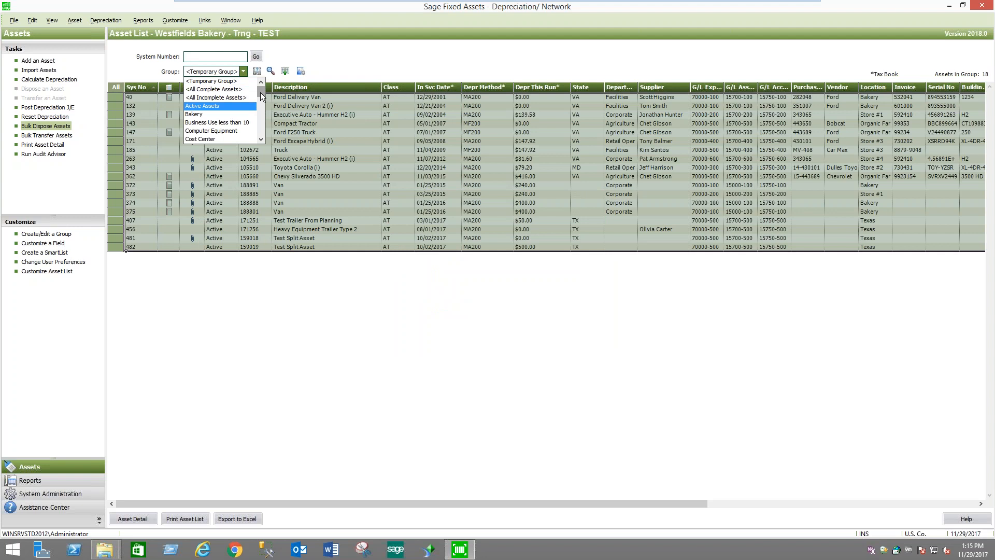
click(230, 106)
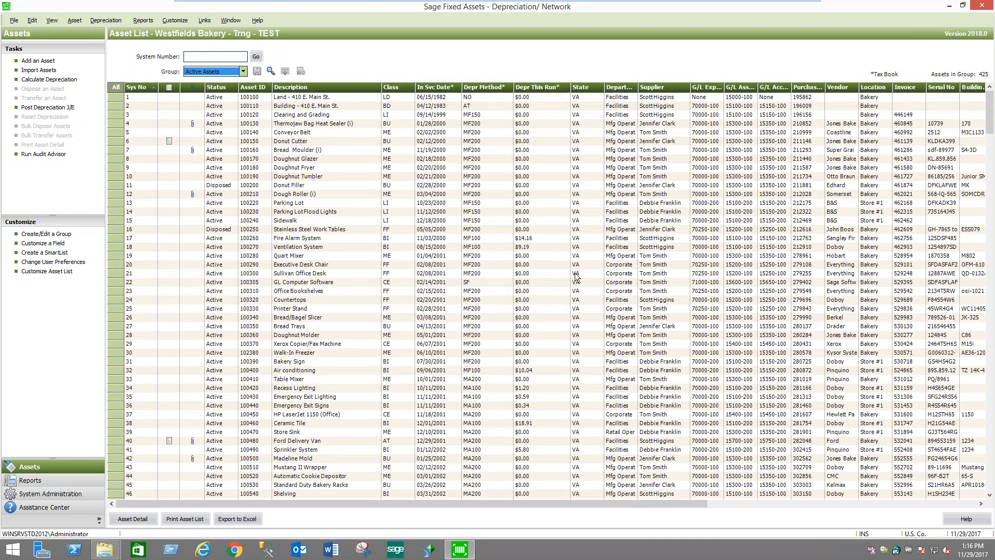
Open asset 390 (Dell 5378 Laptop) and start its disposal dated 11/29/2017 with the Sale method
drag(992, 113, 990, 432)
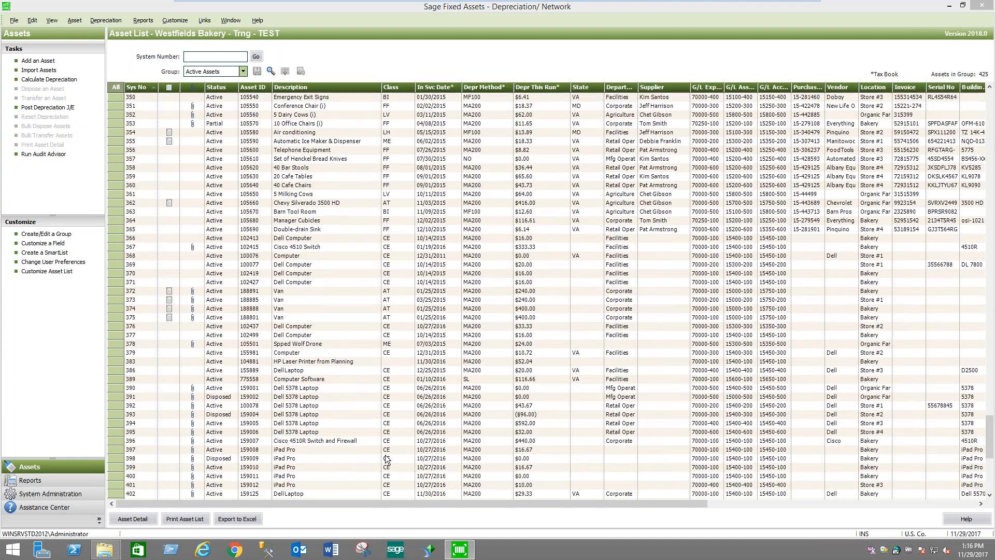
double_click(322, 388)
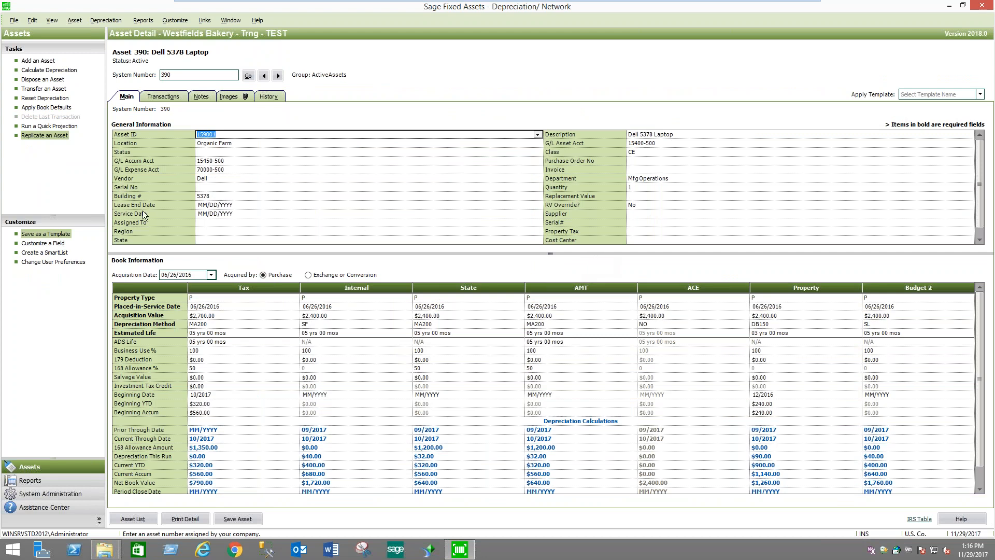
click(42, 79)
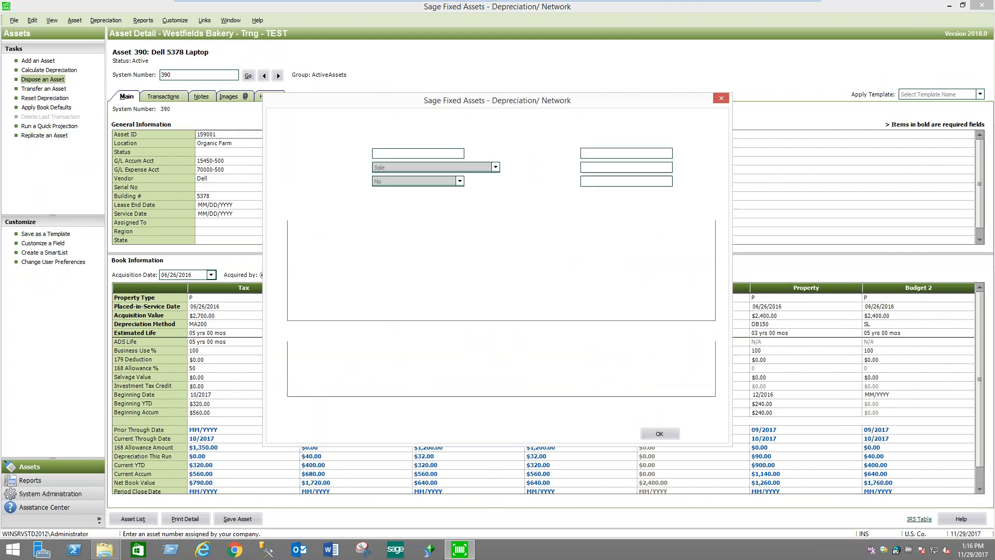
click(459, 155)
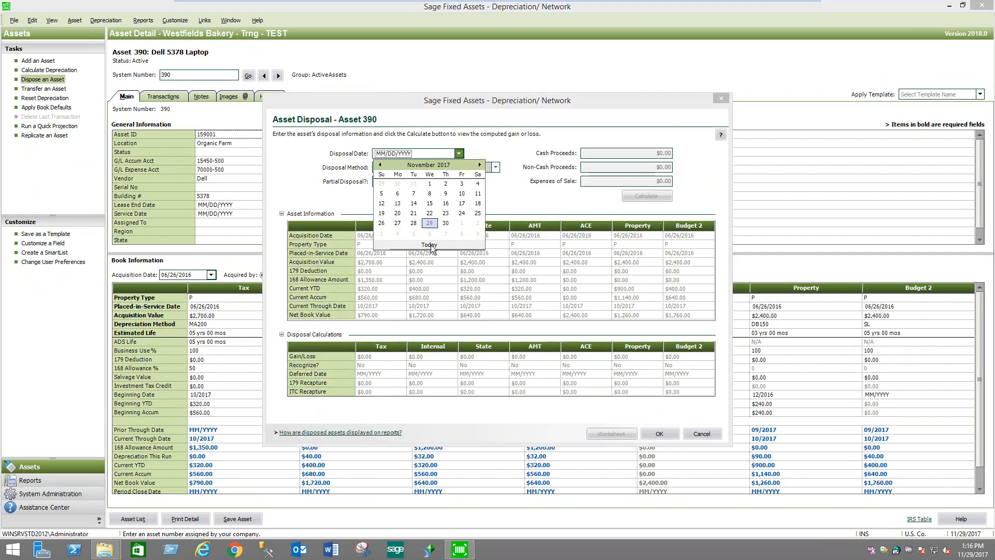
click(429, 244)
key(Tab)
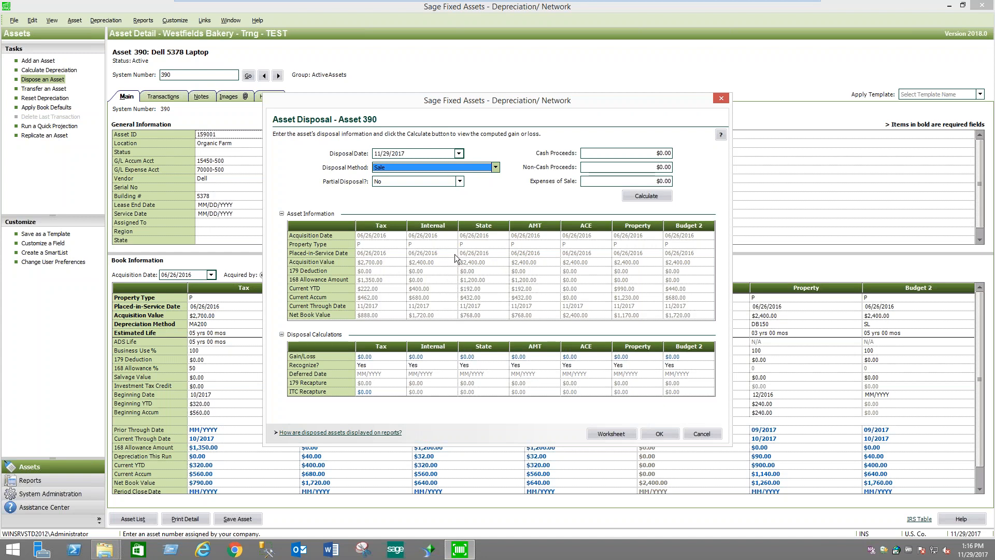
Try marking the disposal of asset 390 as partial, cancel the partial disposal details and set Partial Disposal back to No
click(461, 182)
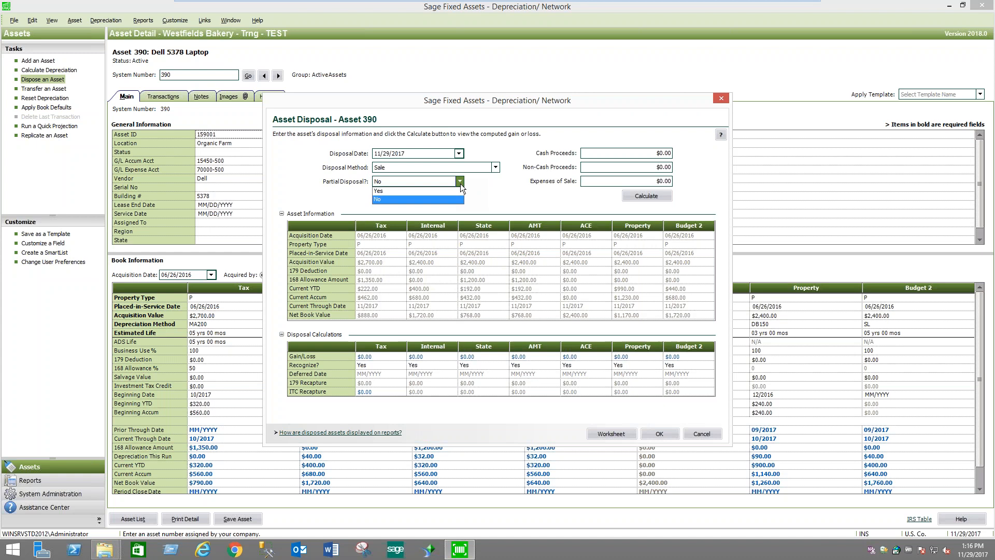
click(423, 191)
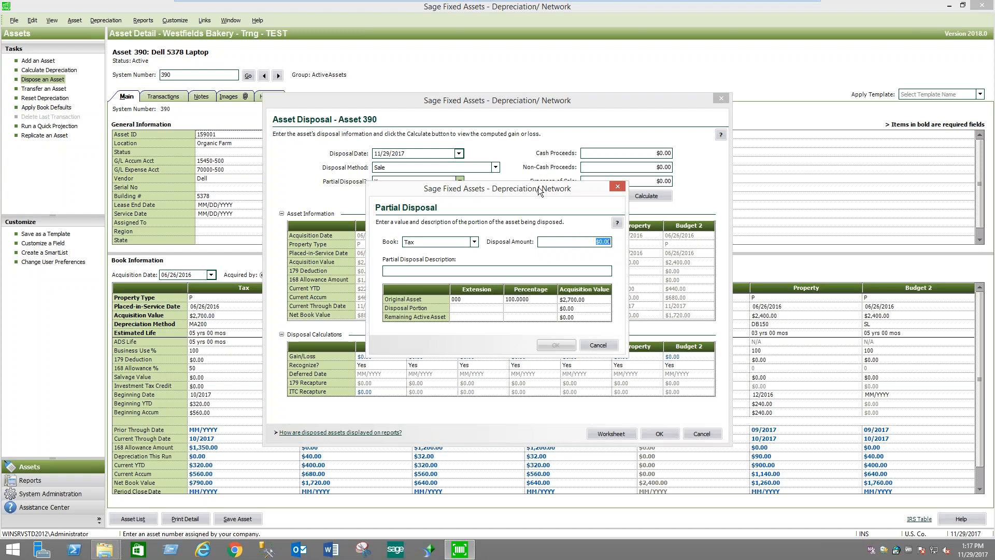
drag(539, 192, 580, 183)
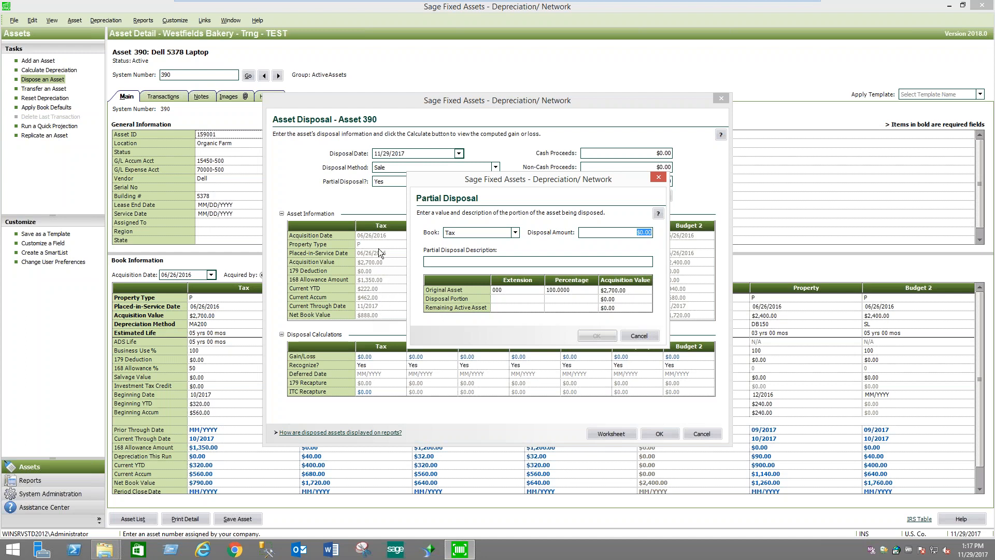
click(643, 335)
click(459, 181)
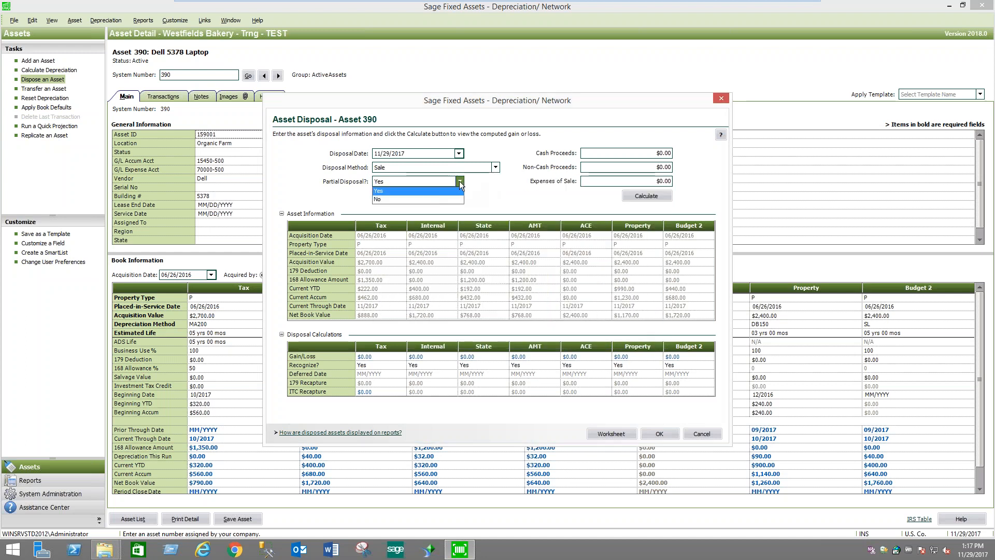
click(421, 200)
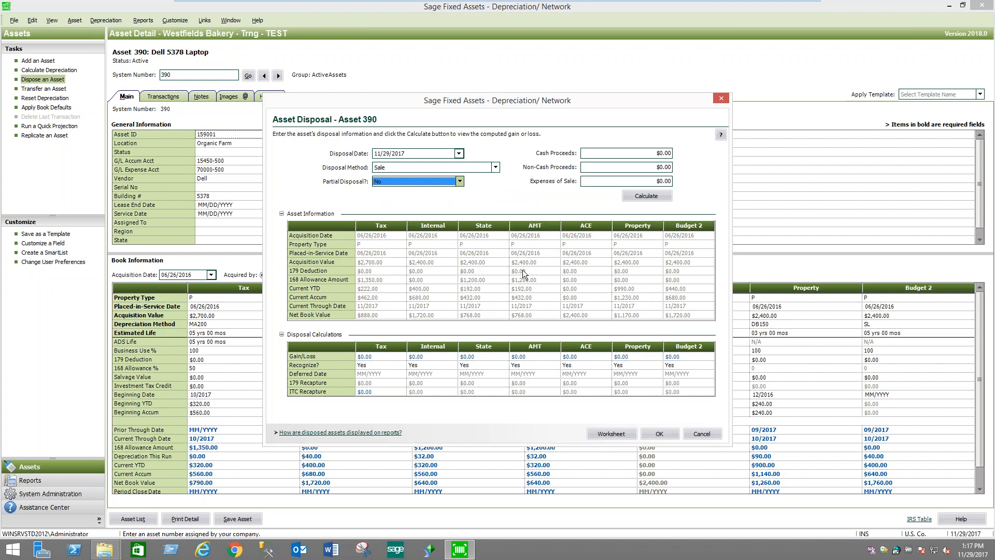
Enter cash proceeds of $1,500 and expenses of sale of $45, and calculate the gain or loss for all books
key(Tab)
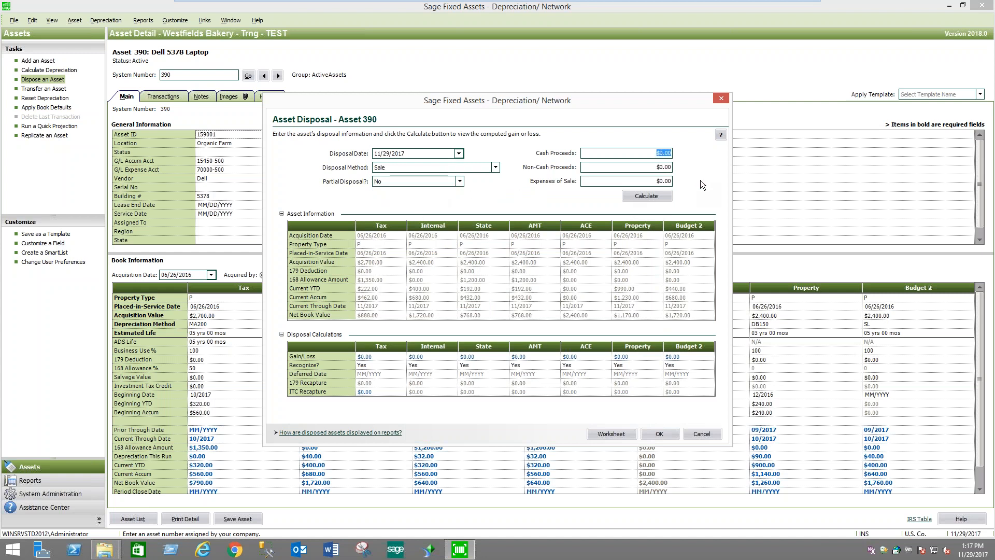
text(10)
drag(654, 154, 695, 153)
text(1500)
click(646, 181)
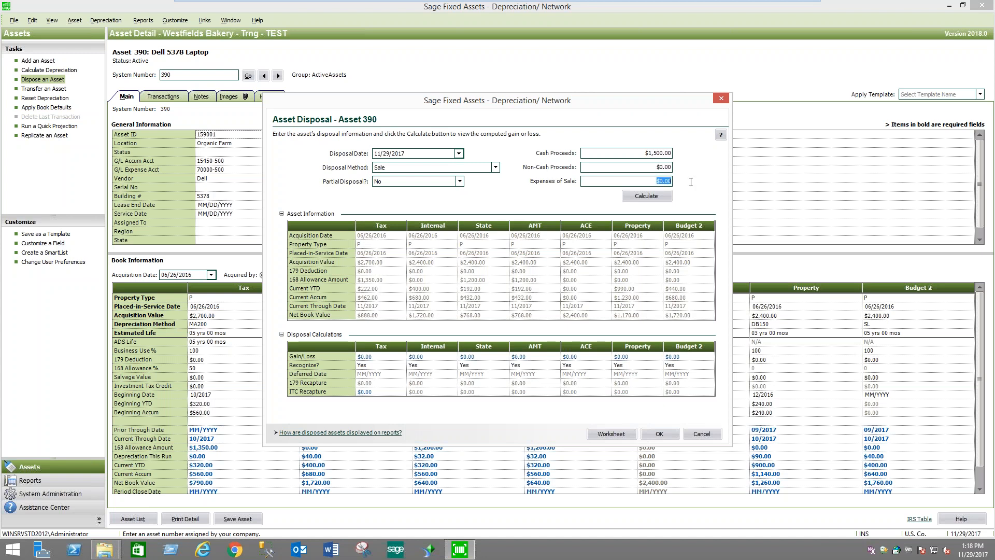
text(45)
click(660, 197)
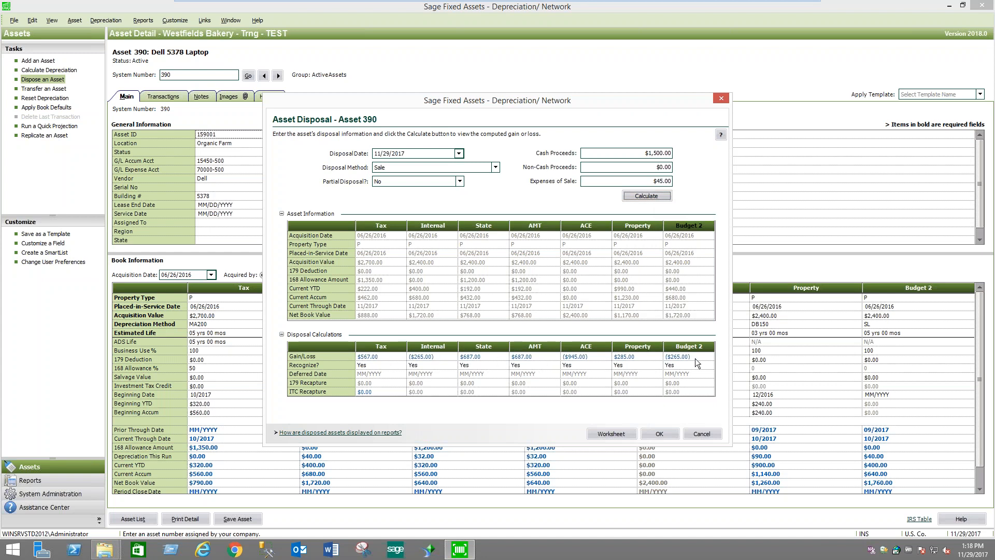
click(385, 357)
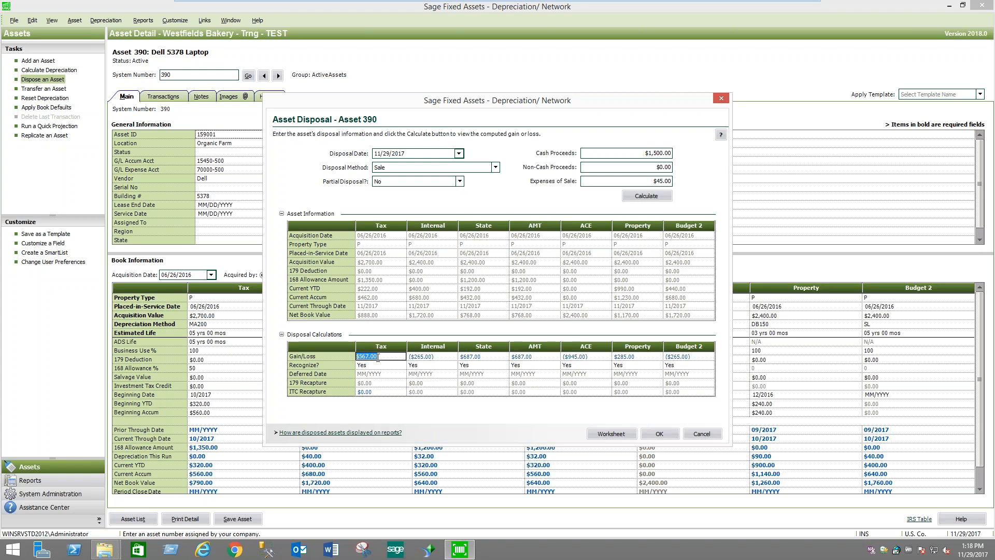
Open the Disposal Worksheet for asset 390, enlarge its window and review the Tax book calculation at 150% zoom
click(612, 433)
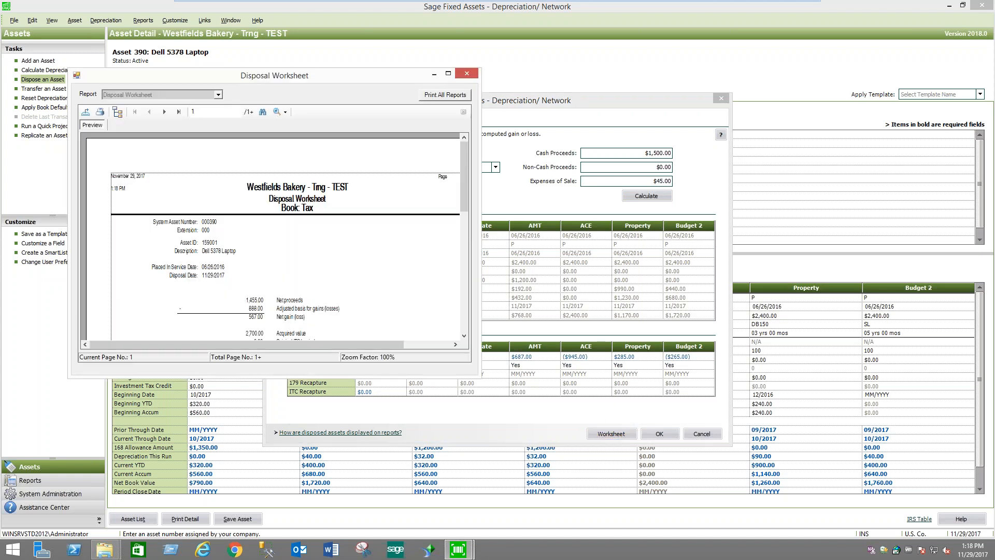
click(433, 73)
click(213, 40)
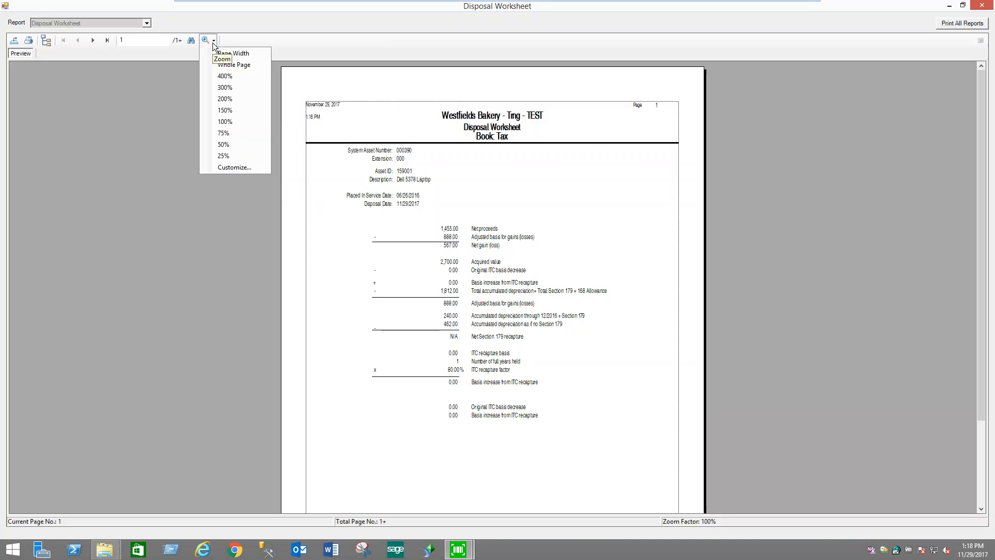
click(234, 110)
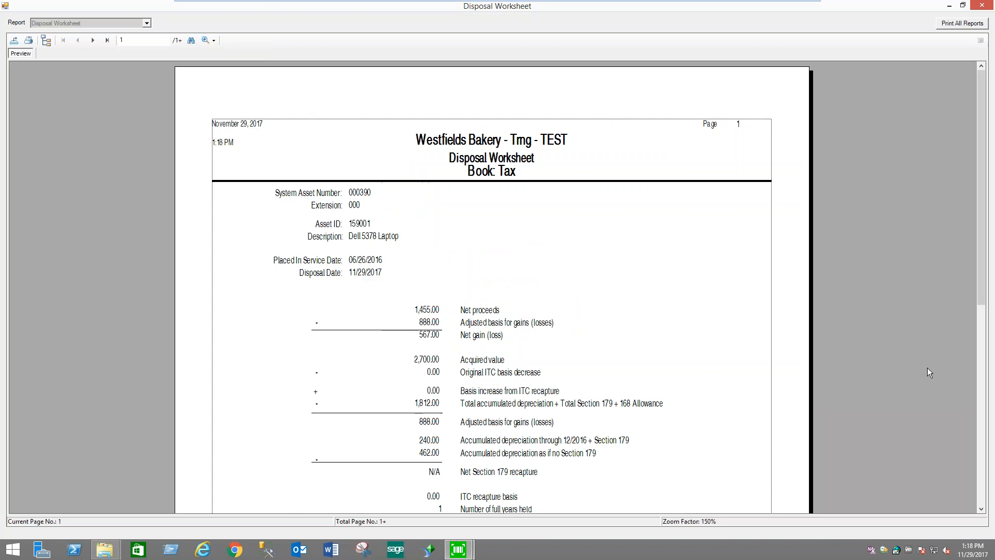
scroll(941, 371, down, 3)
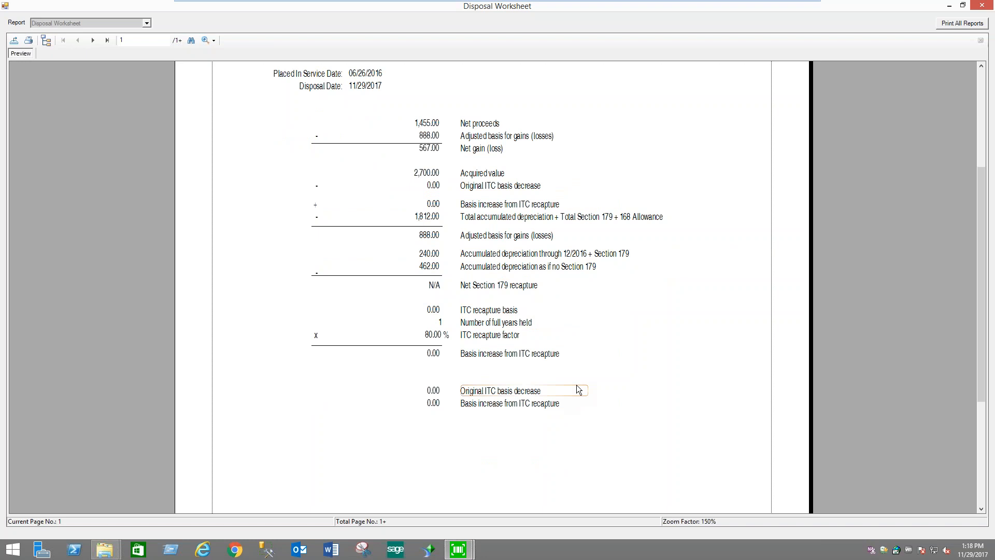
Look over the file formats available for exporting the Disposal Worksheet, cancel the export and close the worksheet
click(14, 40)
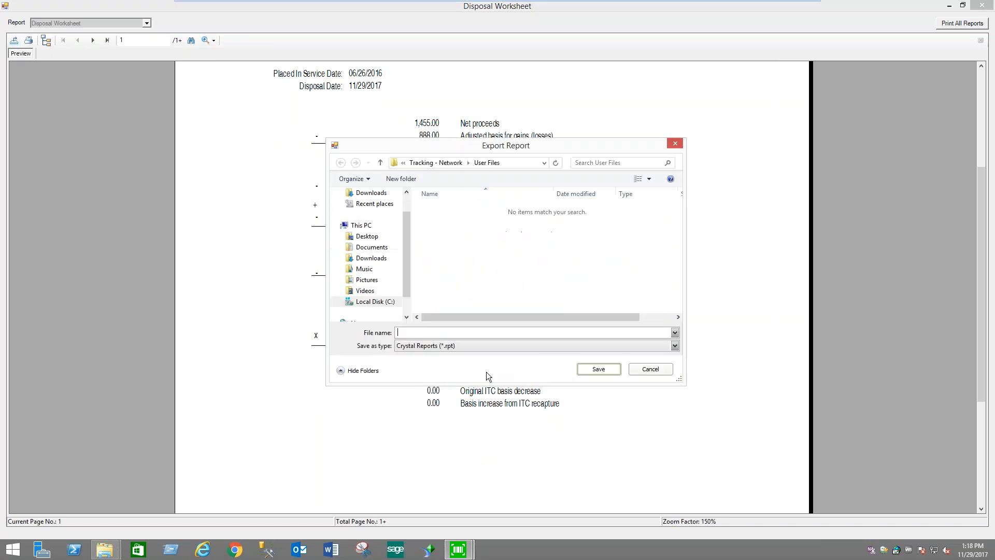
click(675, 346)
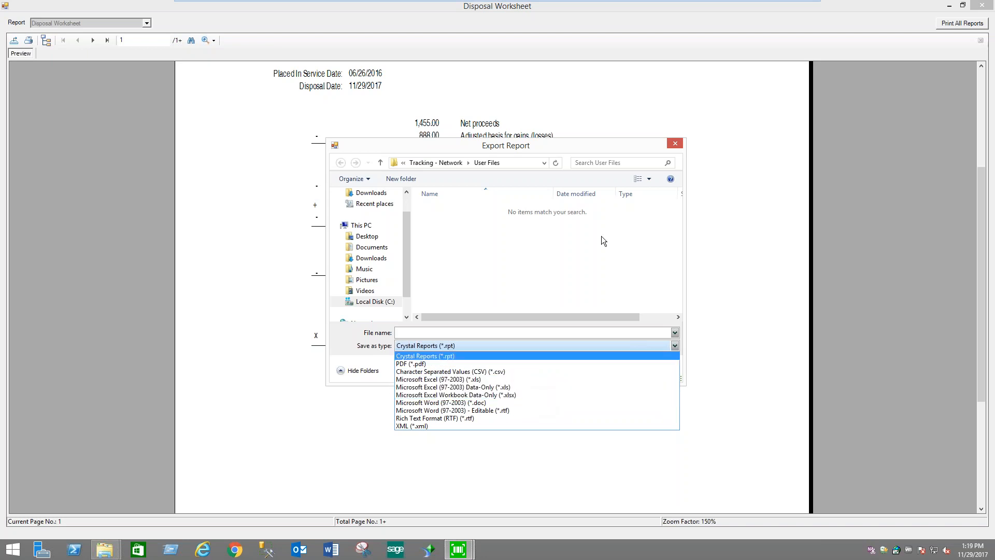
click(617, 142)
click(650, 369)
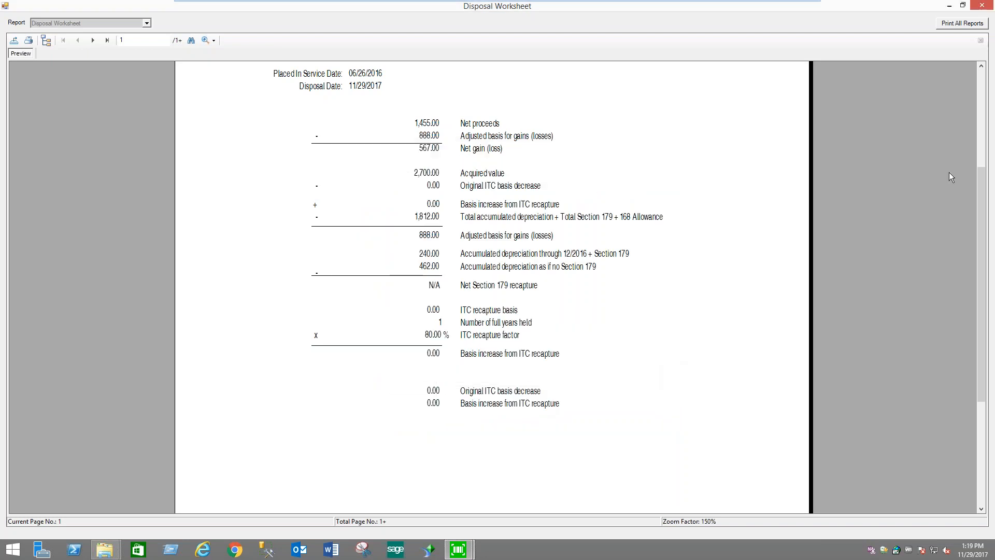
click(982, 6)
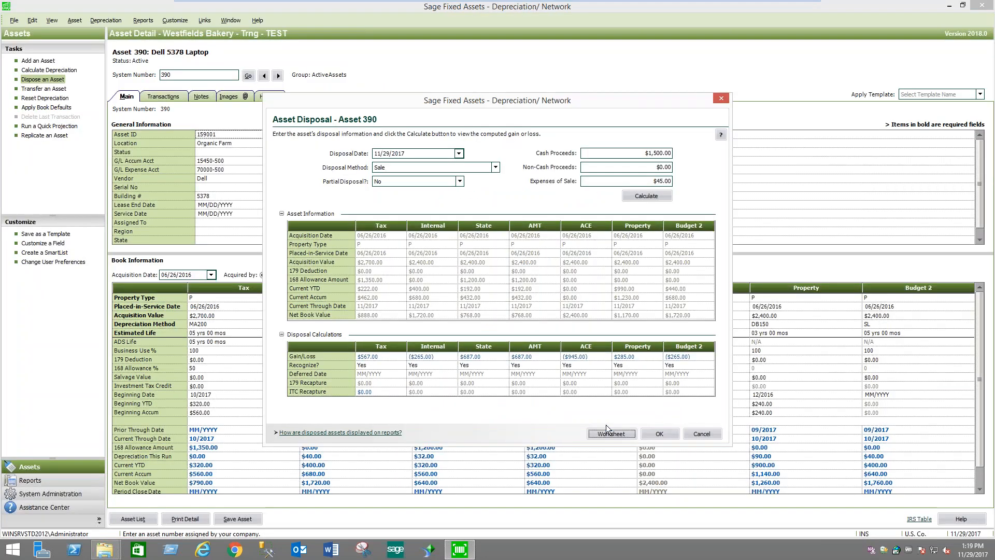
Complete the disposal of asset 390, accept going to its transaction details and return to its main asset information
click(667, 435)
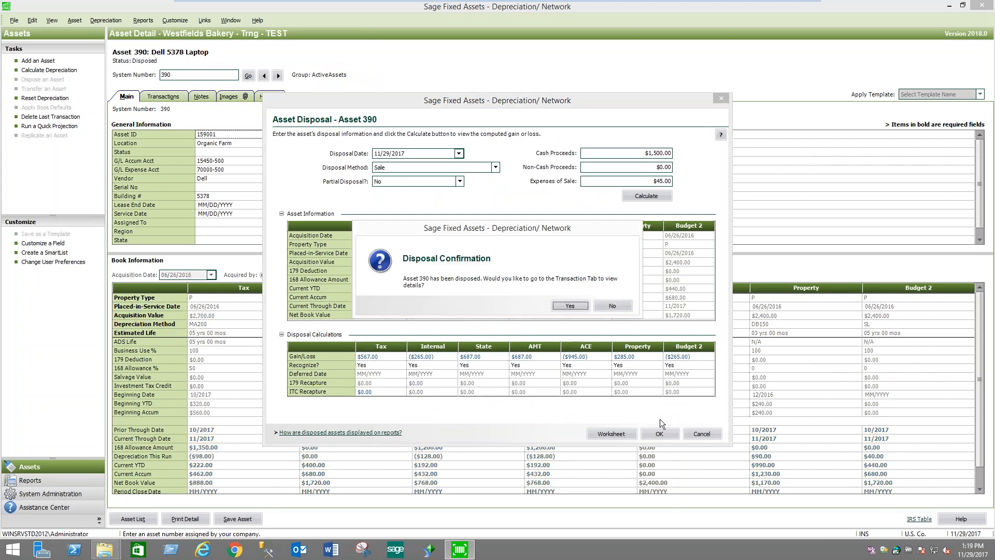
click(571, 304)
click(120, 97)
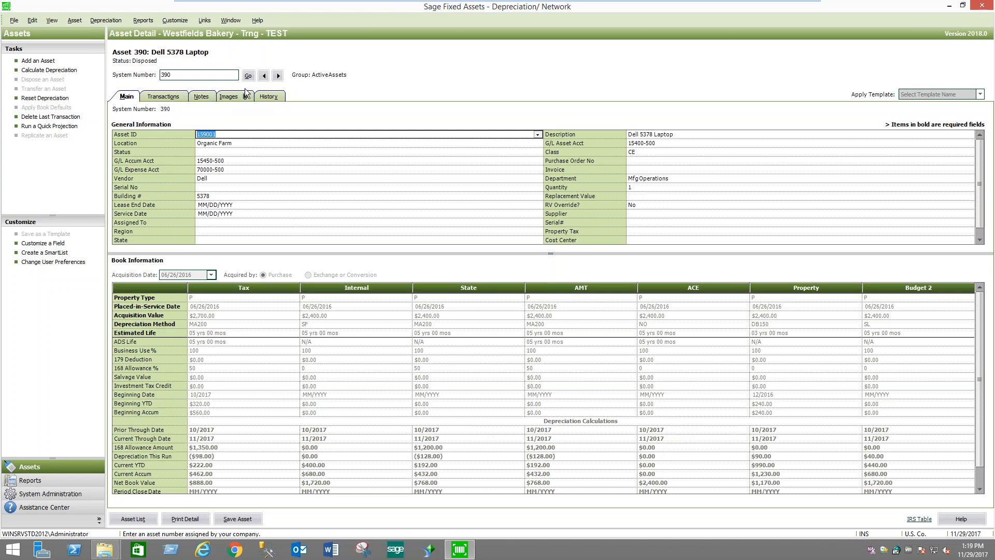
Review the latest Disposed Asset event in asset 390's history, including its action, date, description and user
click(267, 96)
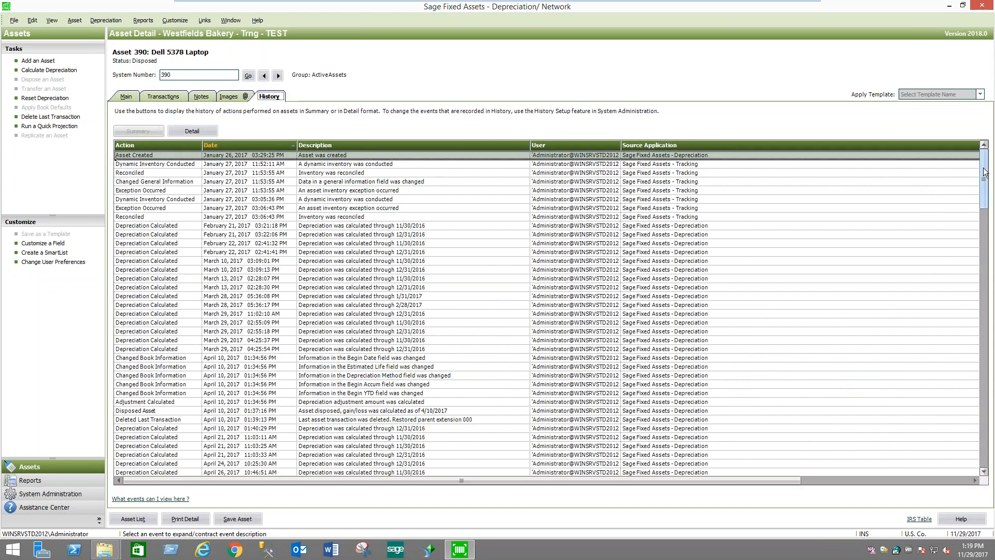
drag(990, 418, 991, 464)
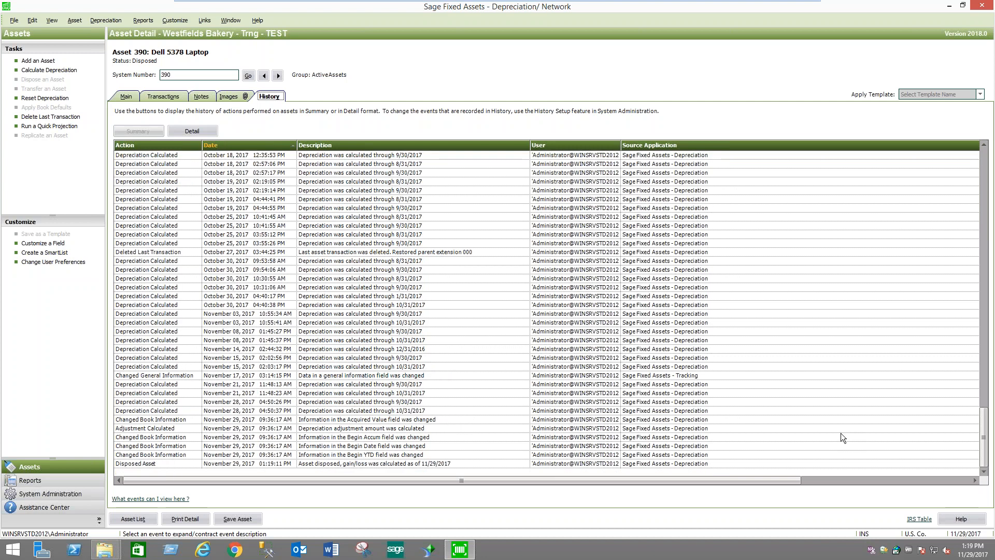
click(165, 464)
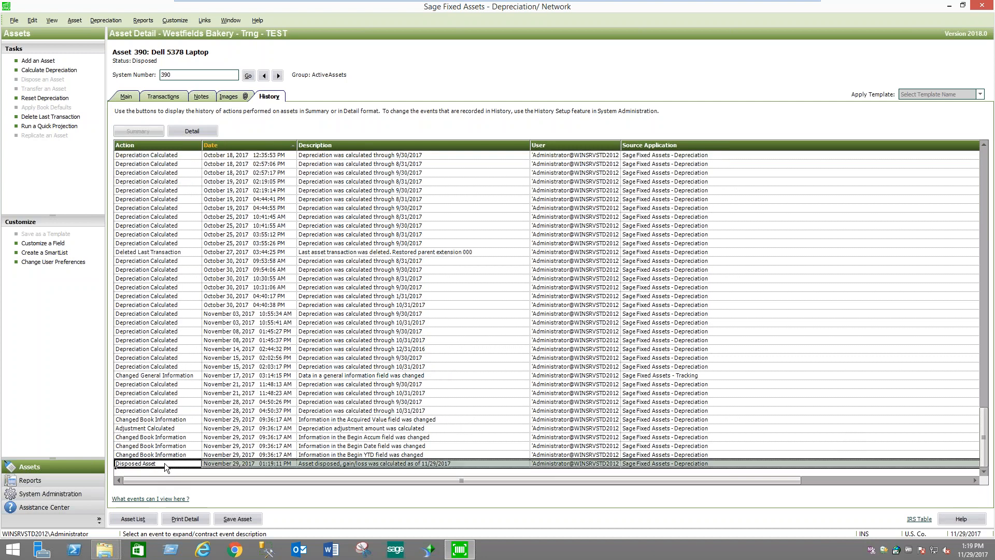
click(257, 462)
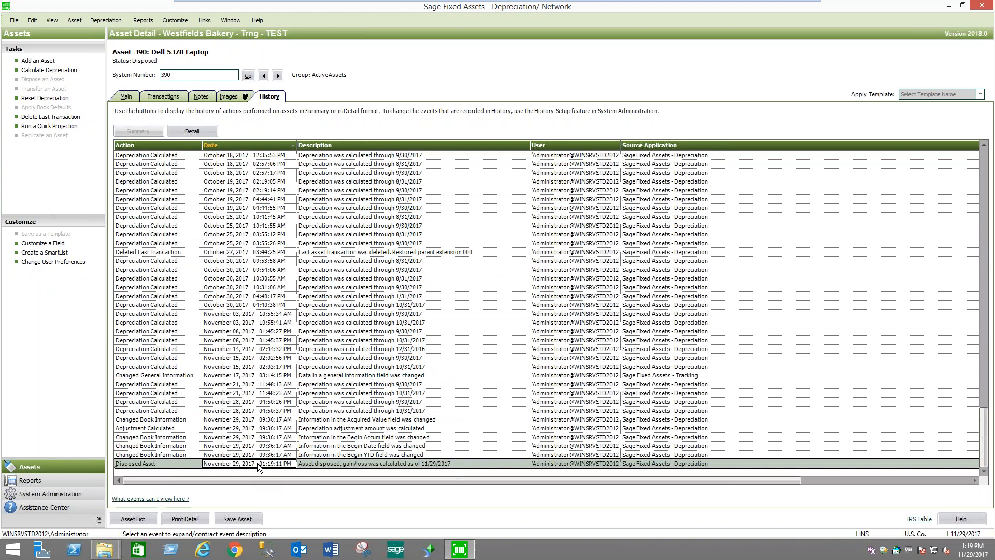
click(402, 463)
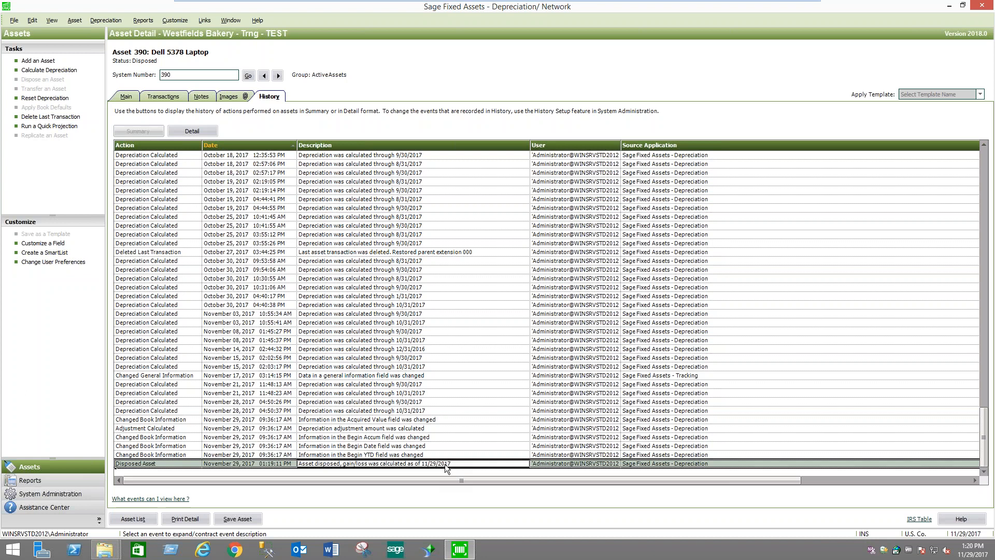
click(566, 464)
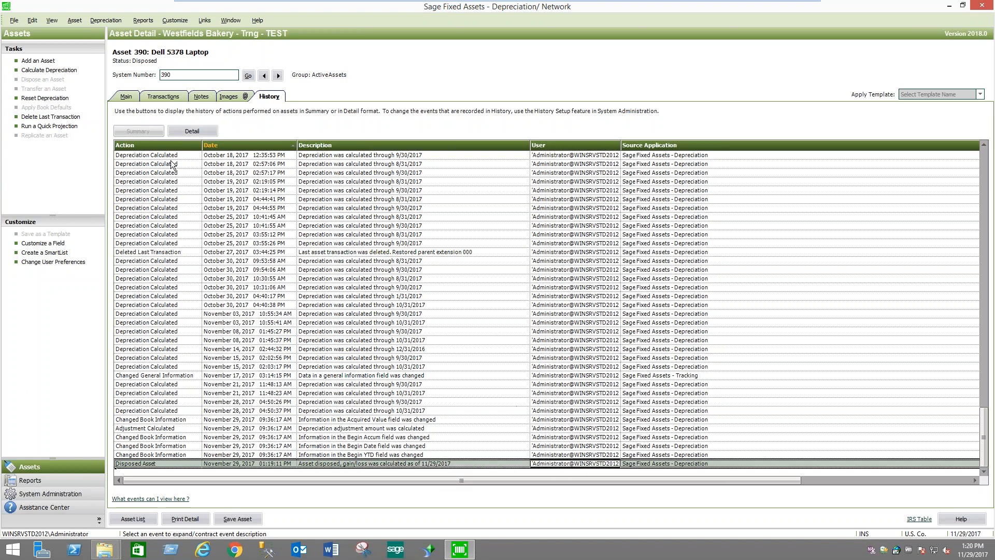
View the 11/29/2017 whole disposal transaction of asset 390 and close it without making changes
click(165, 98)
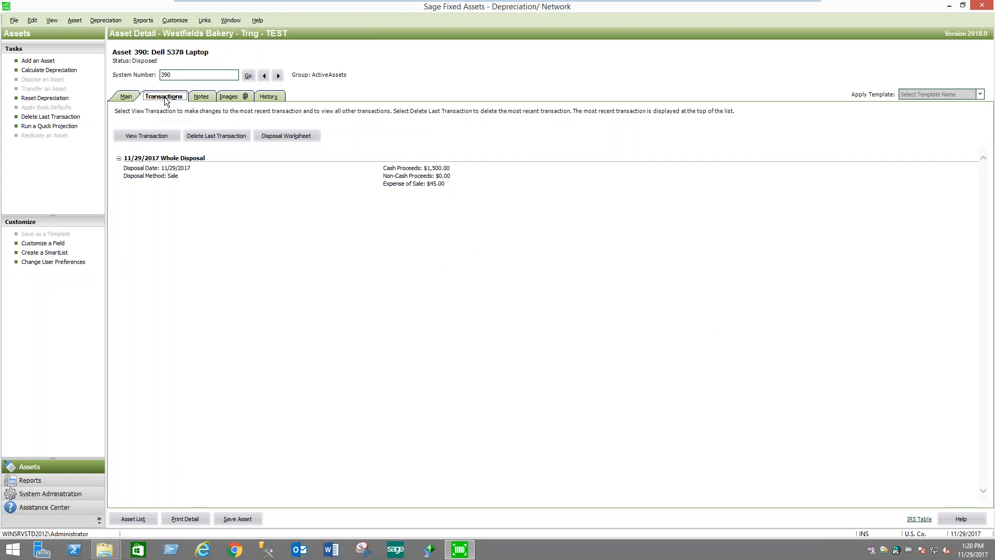
click(125, 96)
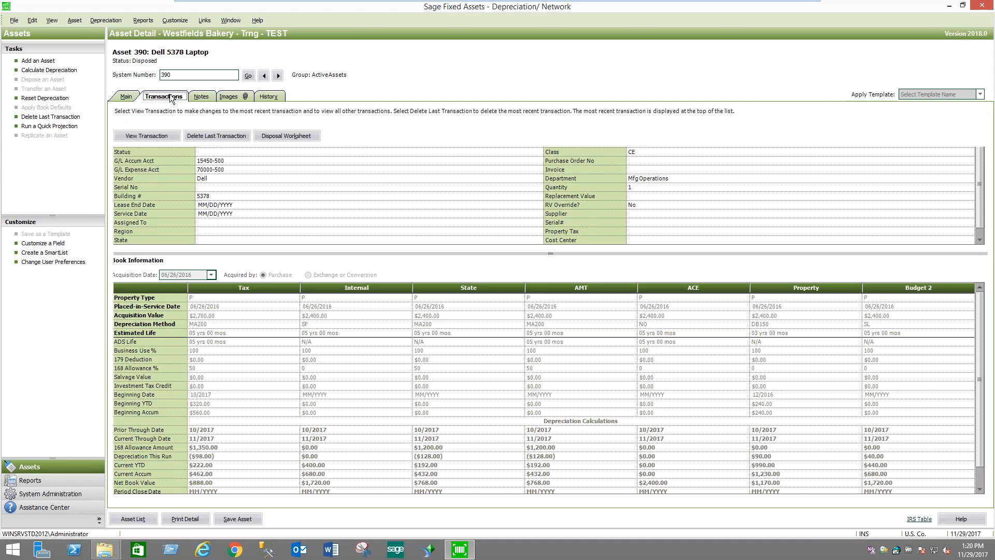
click(167, 96)
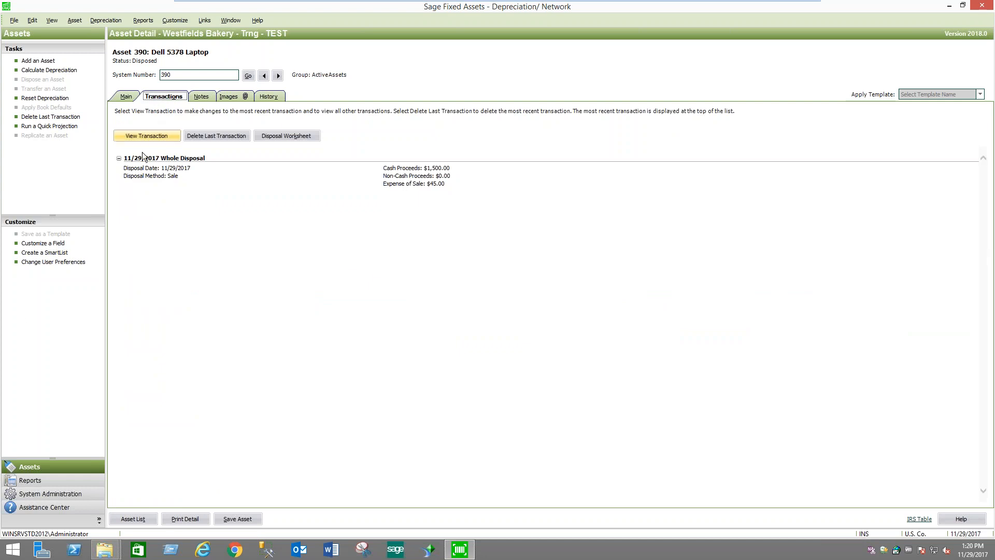
click(157, 137)
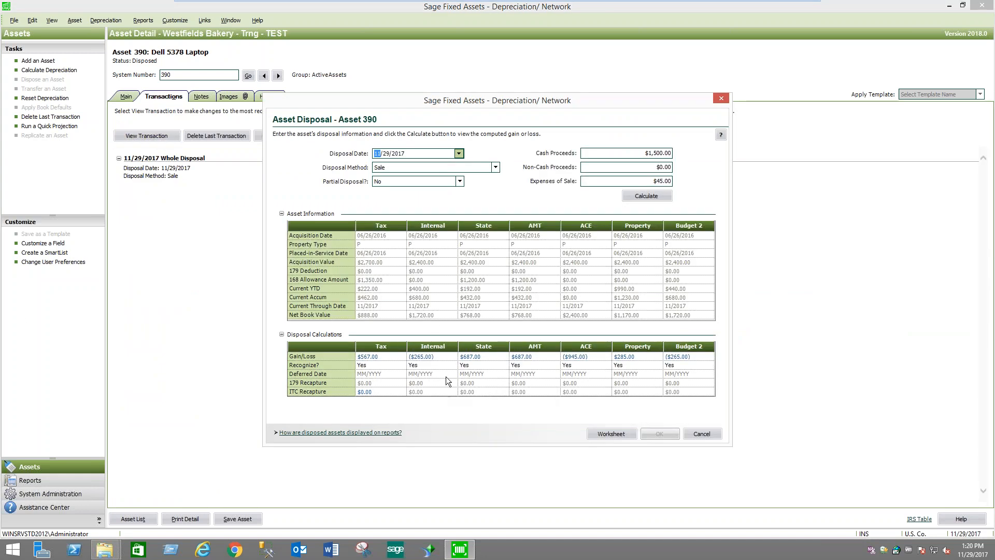
click(709, 434)
Review the Disposal Worksheet for asset 390's disposal transaction and close it
click(292, 135)
scroll(409, 307, down, 5)
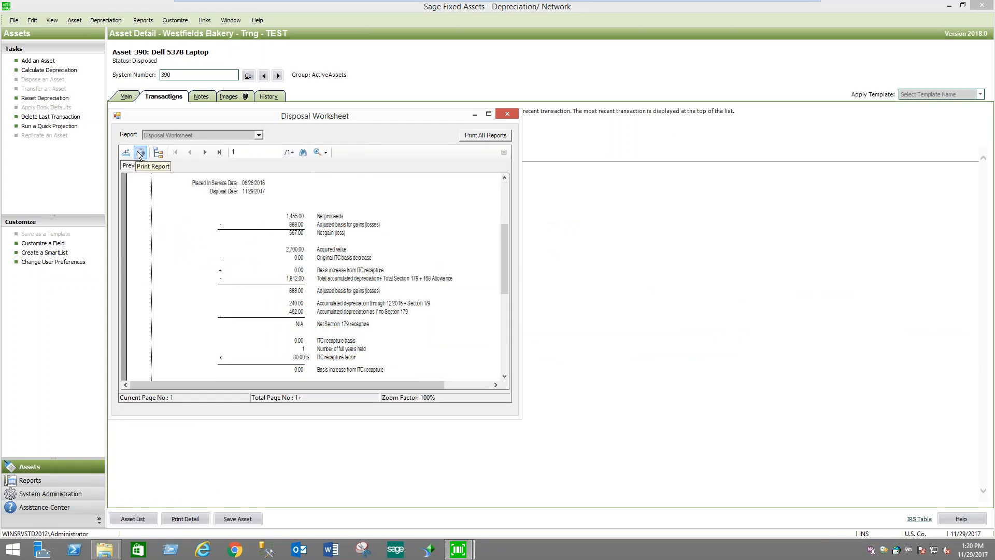
click(507, 114)
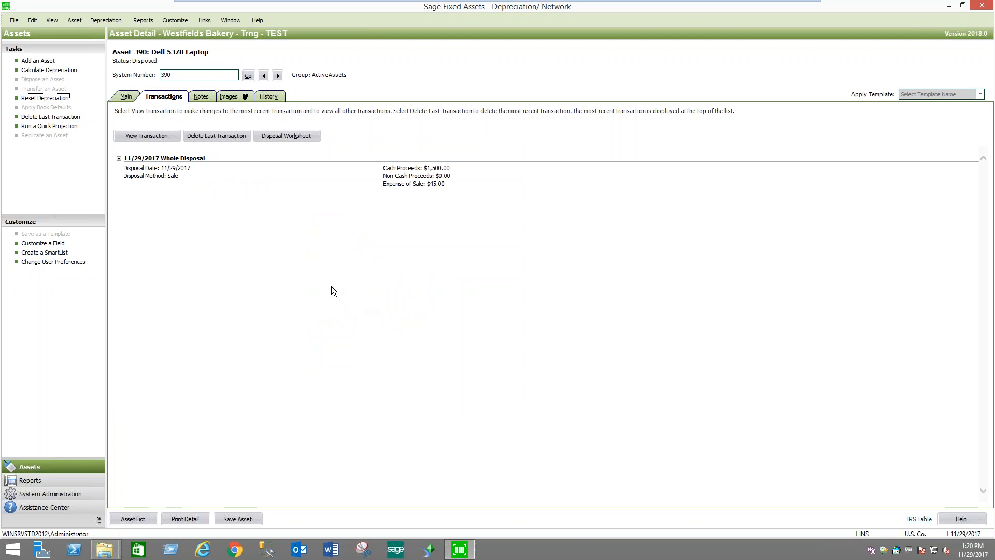
Delete asset 390's last transaction, the 11/29/2017 whole disposal, and confirm the deletion
click(126, 96)
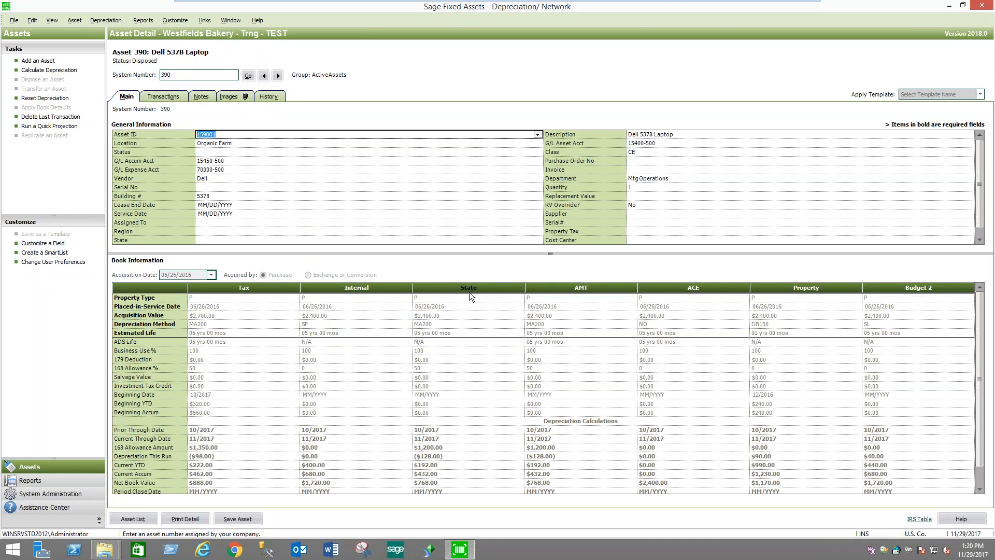
click(168, 98)
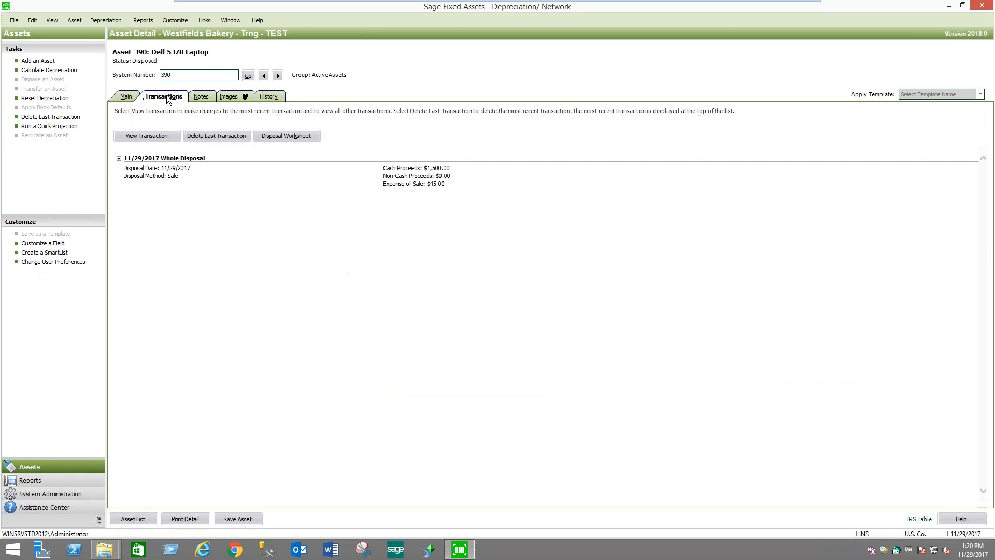
click(223, 135)
click(441, 297)
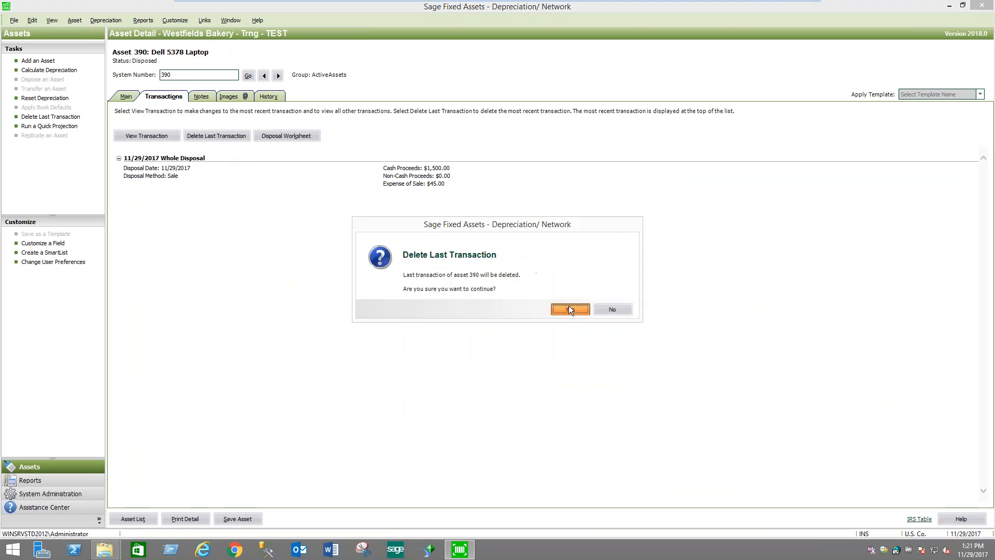
click(568, 307)
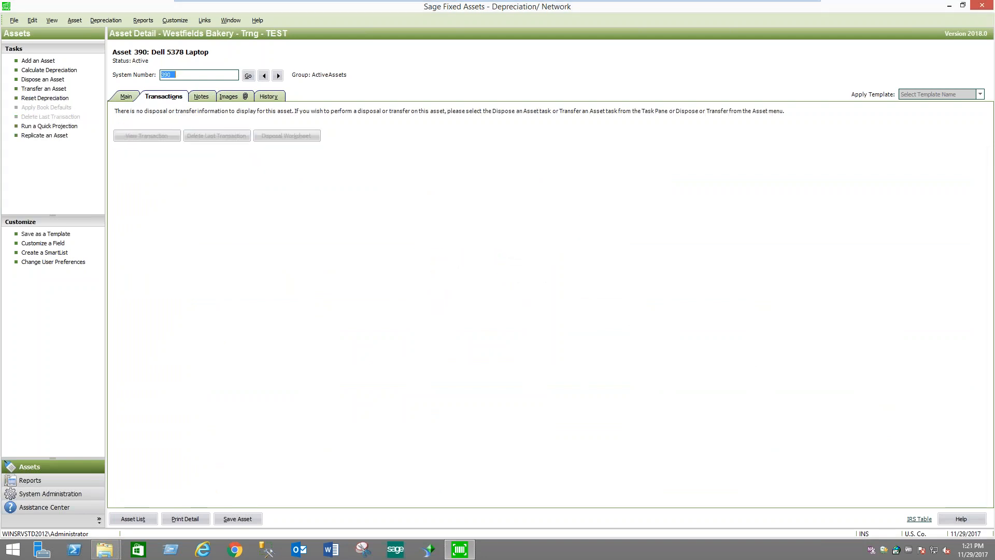
Check asset 390's main information with a slightly taller book area, and its transactions after the deletion
click(124, 97)
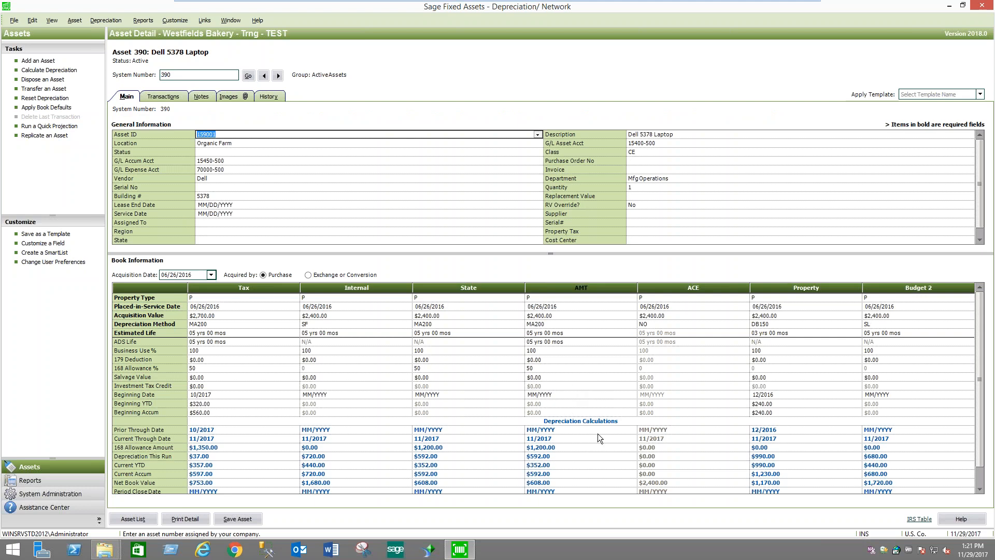
drag(632, 254, 632, 247)
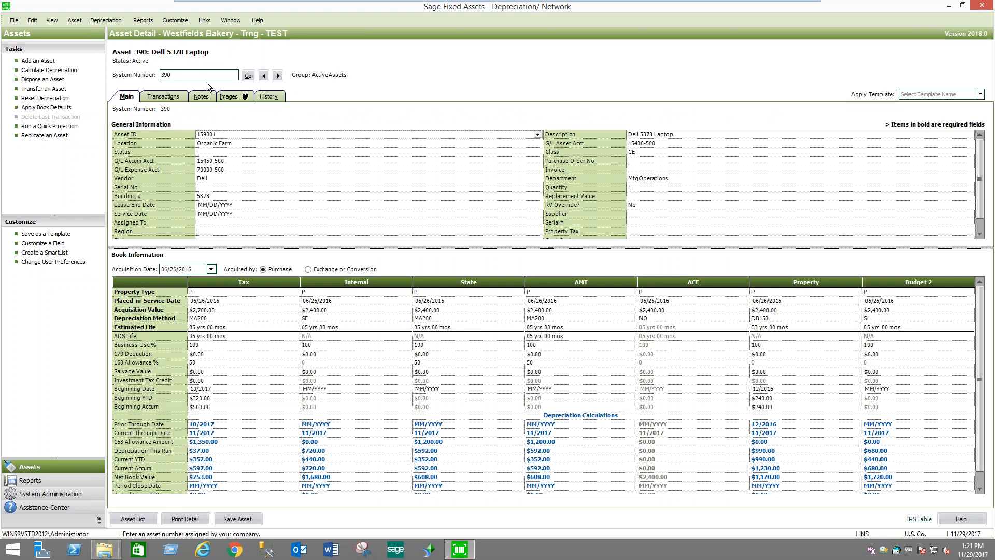
click(172, 96)
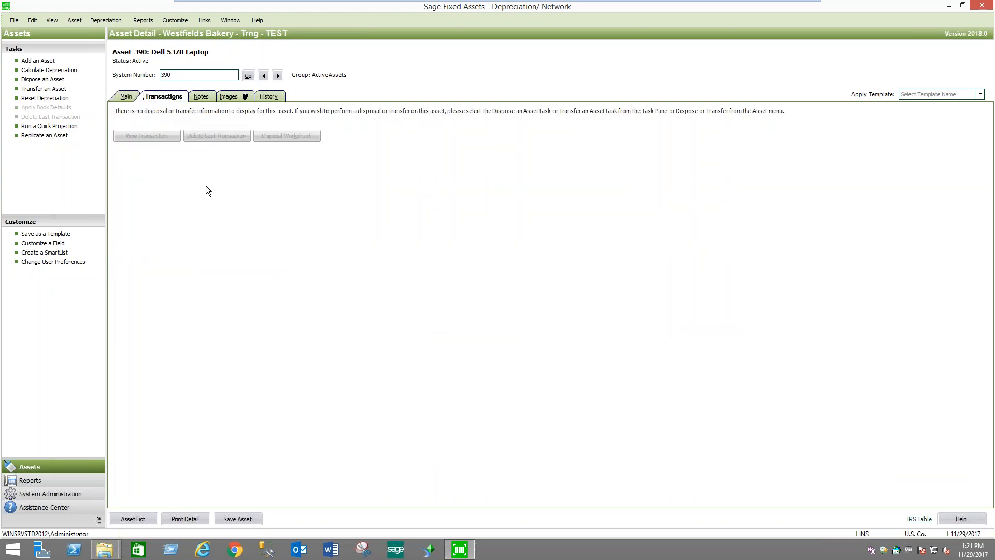
Review the latest Disposed Asset and Deleted Last Transaction events in asset 390's history, including dates, descriptions and user
click(272, 97)
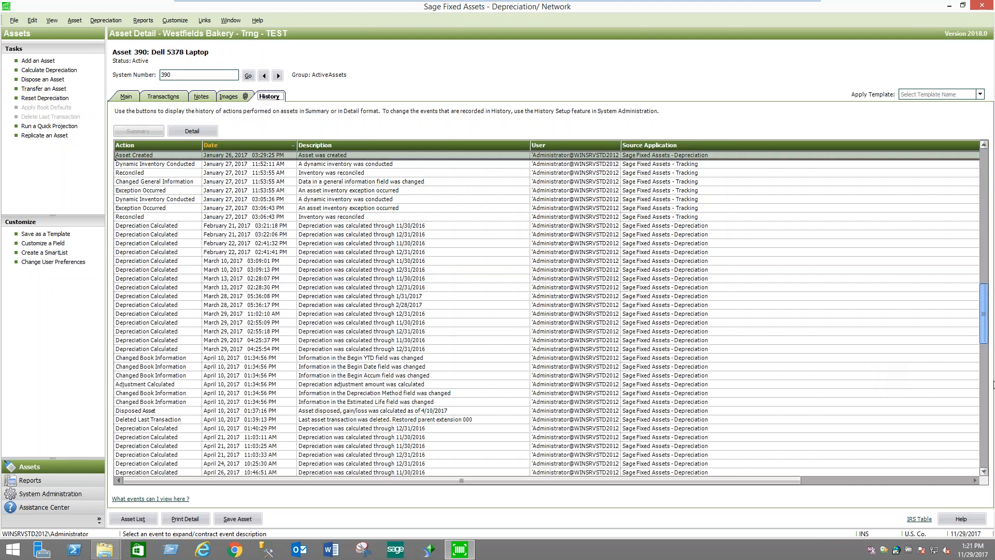
click(212, 455)
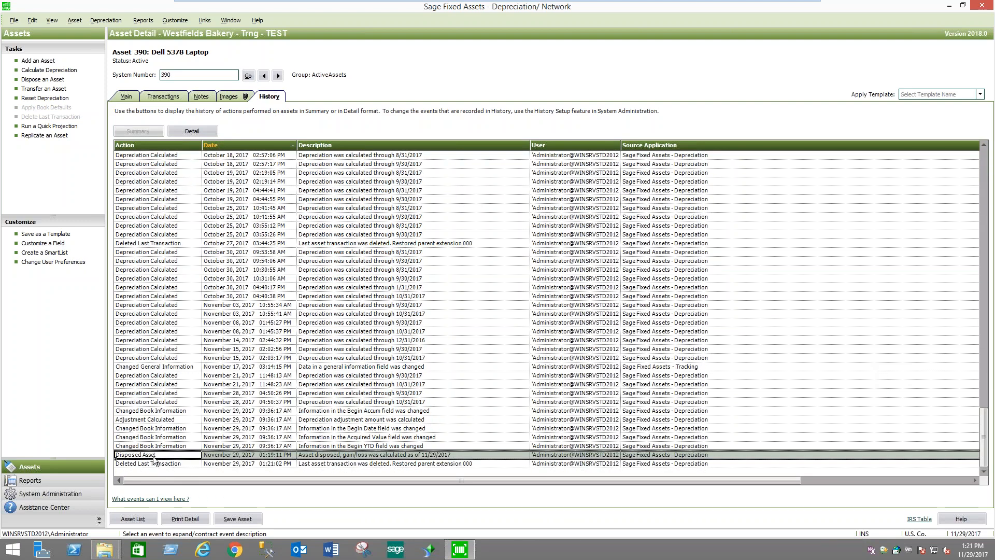
click(240, 457)
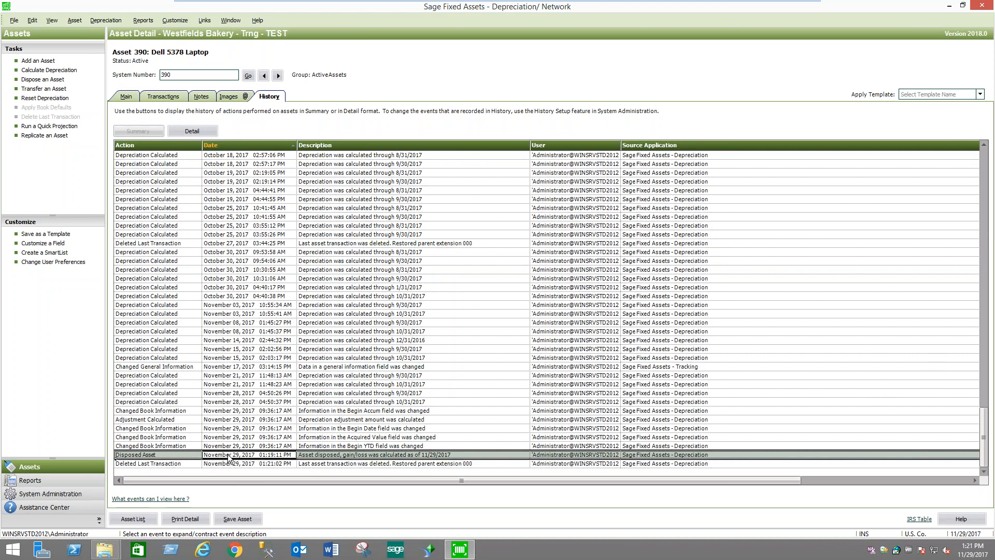
click(438, 456)
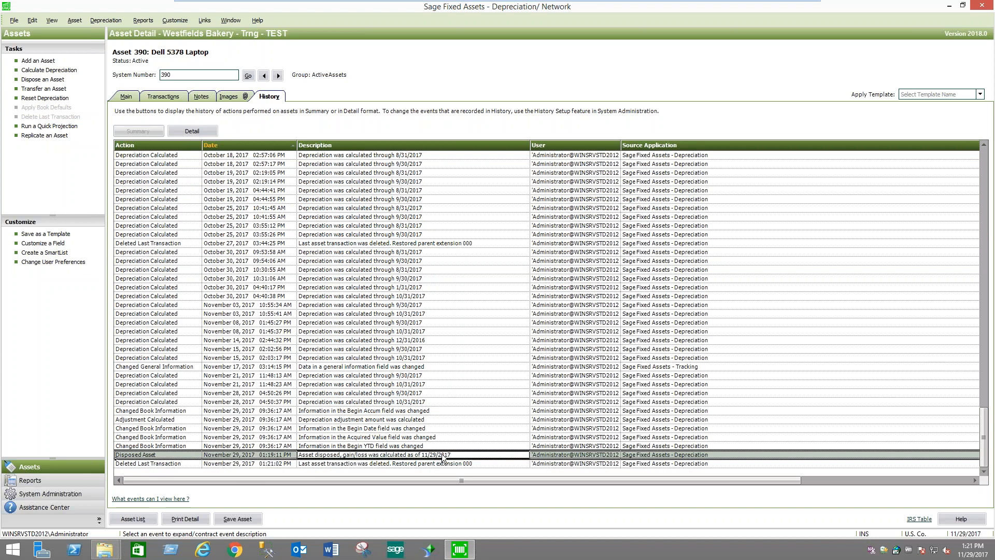
click(167, 464)
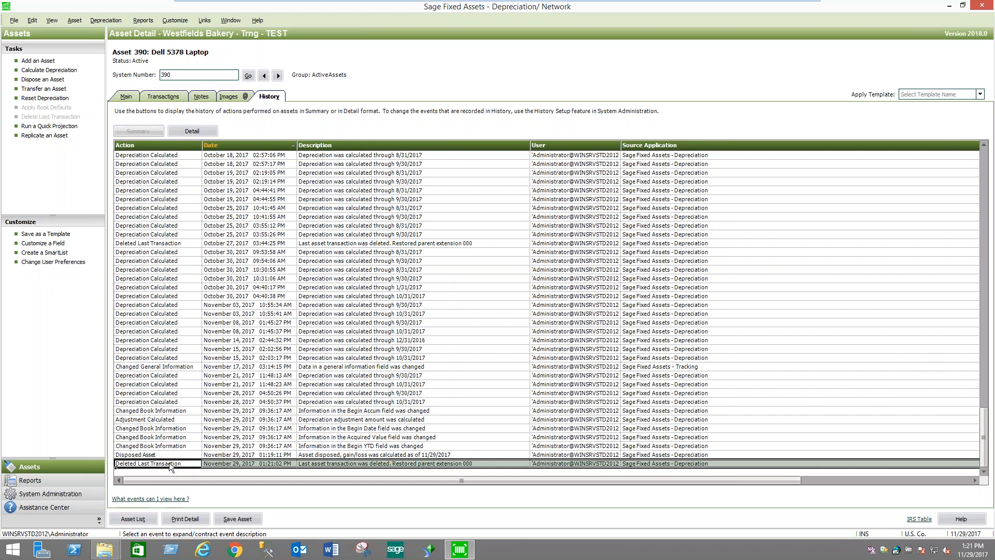
click(259, 463)
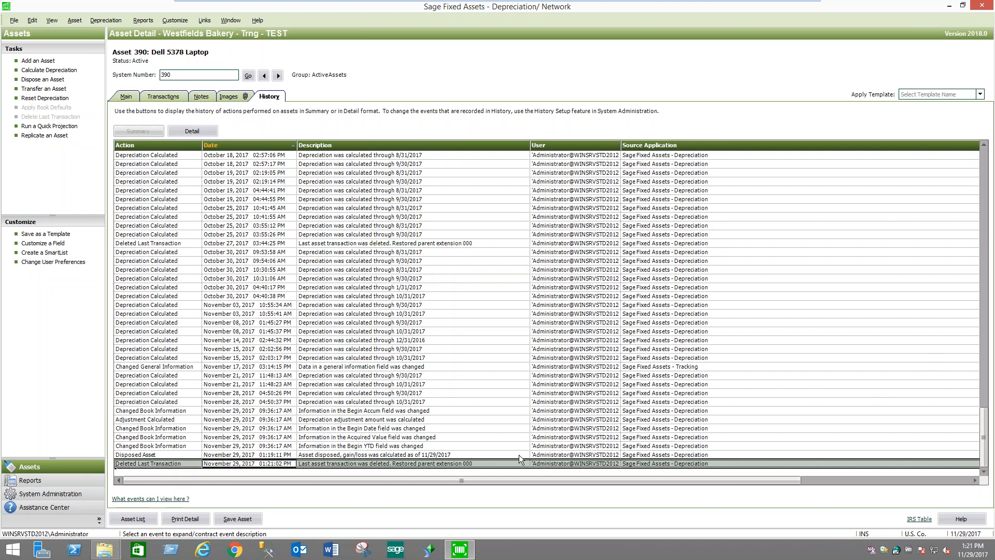
click(565, 465)
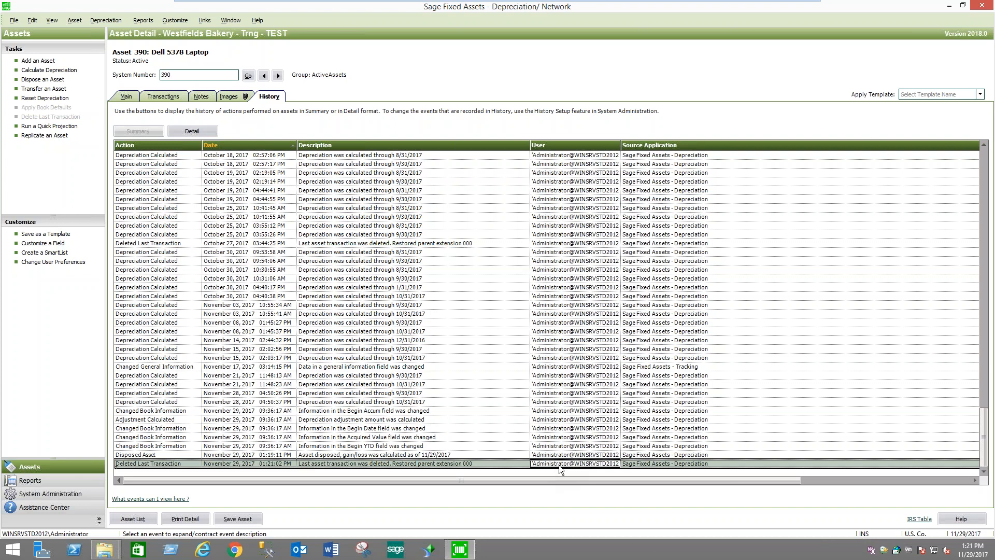
Enlarge the book information area on asset 390's main details and advance to the next asset
click(126, 96)
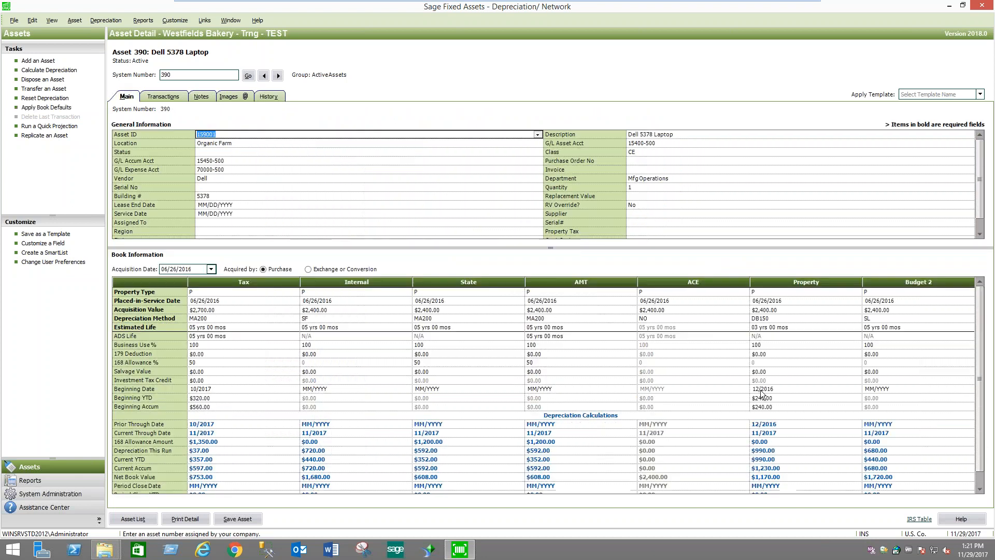
drag(603, 245, 604, 237)
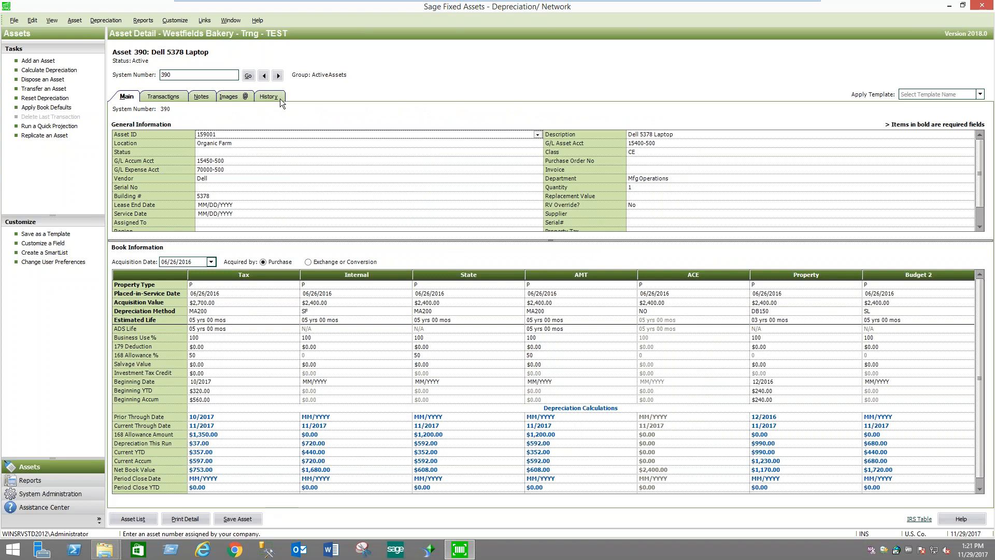
click(278, 76)
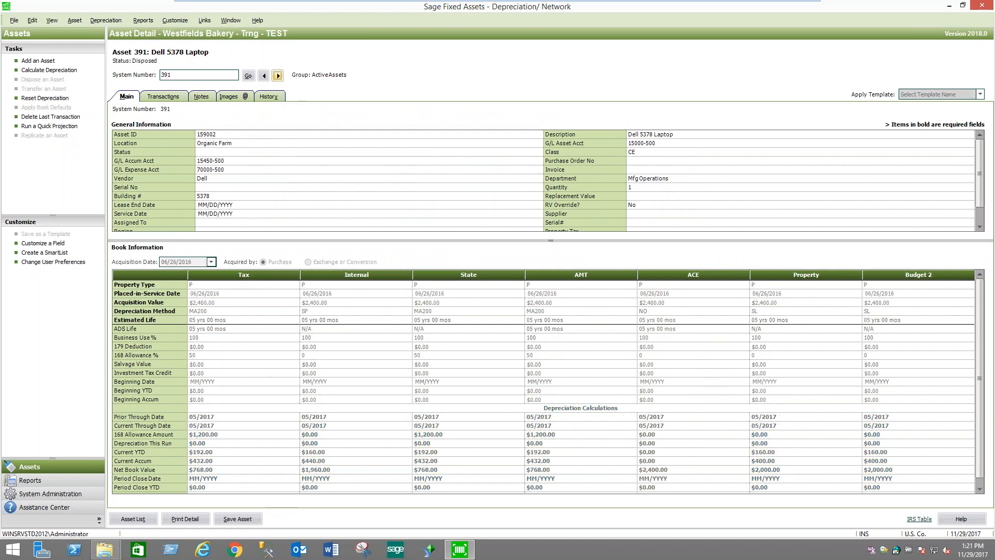
Return to the asset list and open the details of asset 401, the iPad Pro at Store #3
click(143, 518)
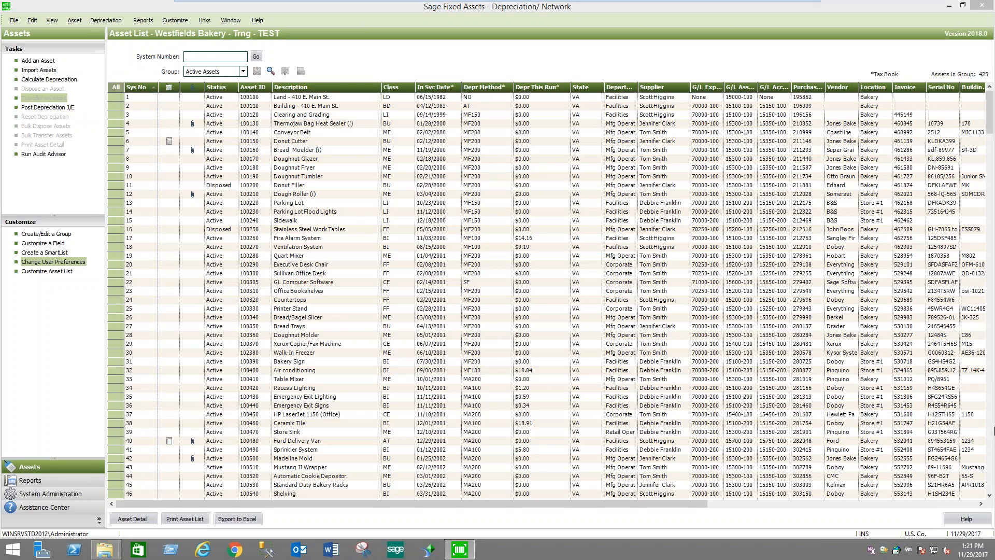
click(992, 385)
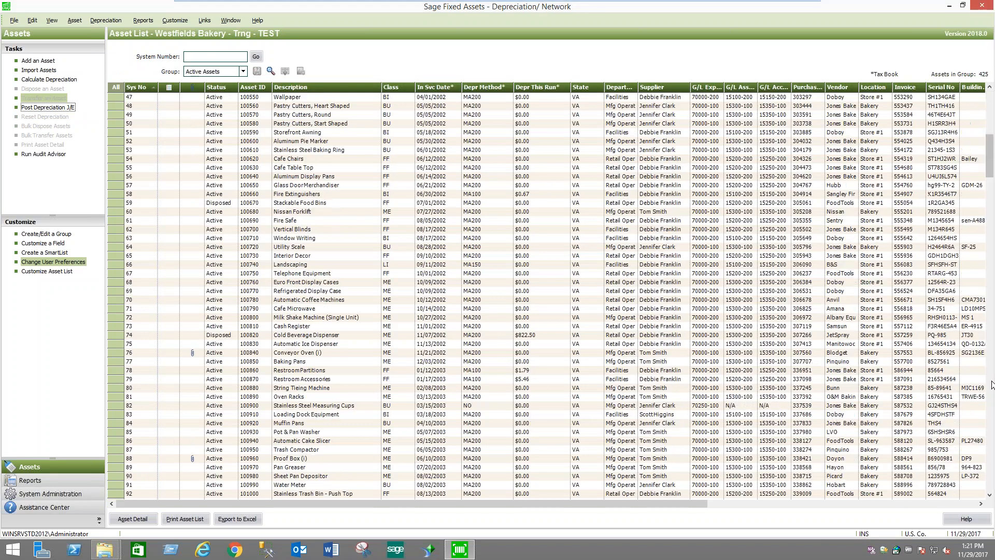
drag(991, 385, 963, 426)
click(289, 354)
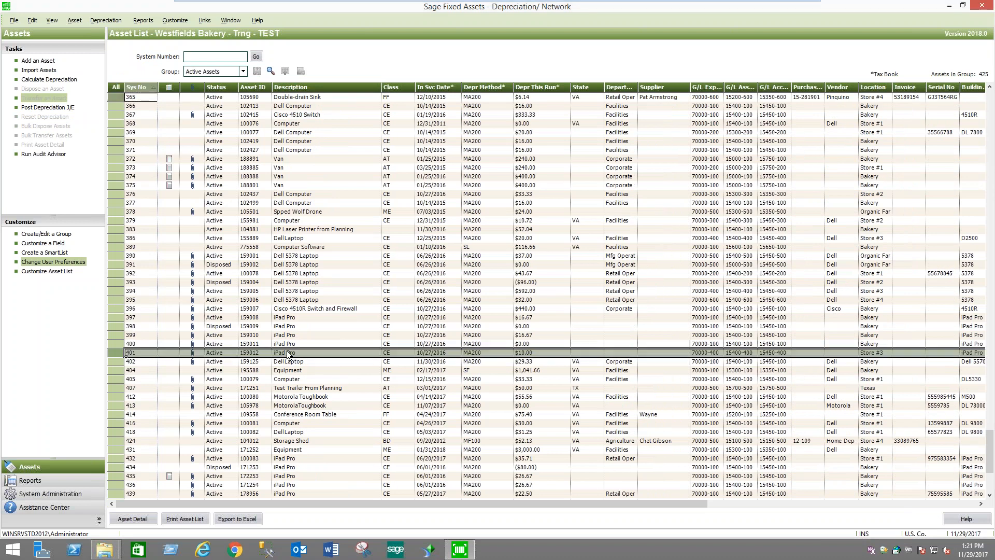
click(289, 354)
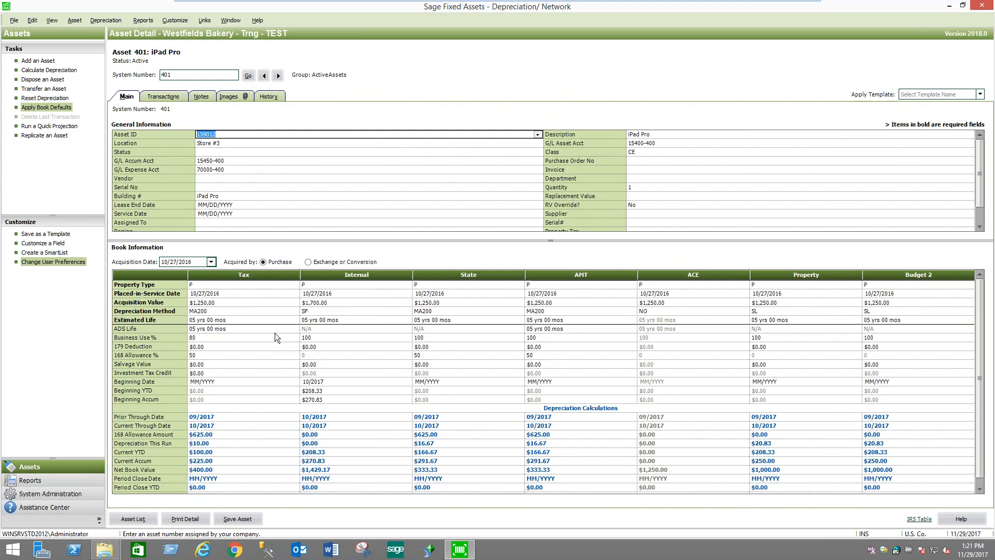
Open the Assets Snapshot and set its book to Tax, moving the window aside
click(142, 19)
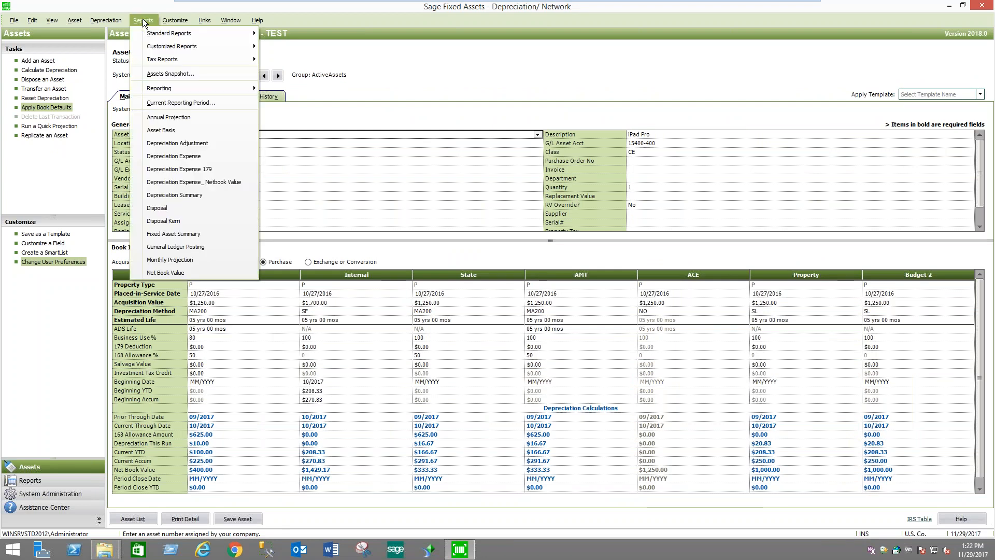
click(178, 73)
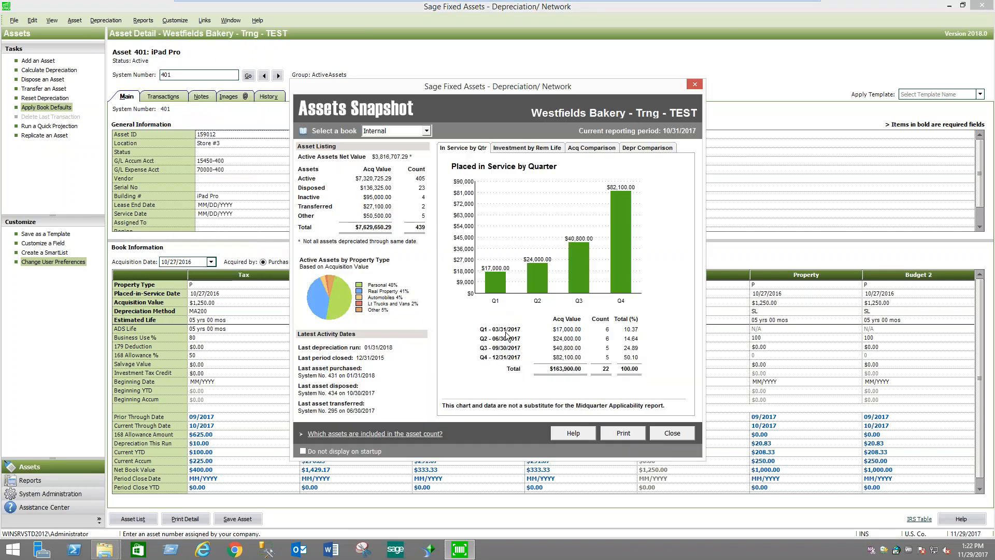
click(426, 132)
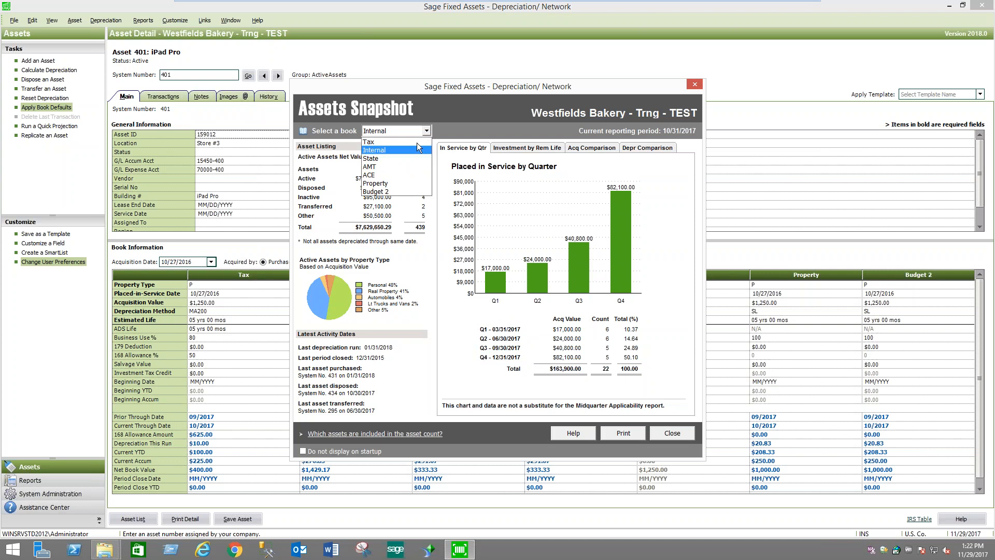
click(394, 144)
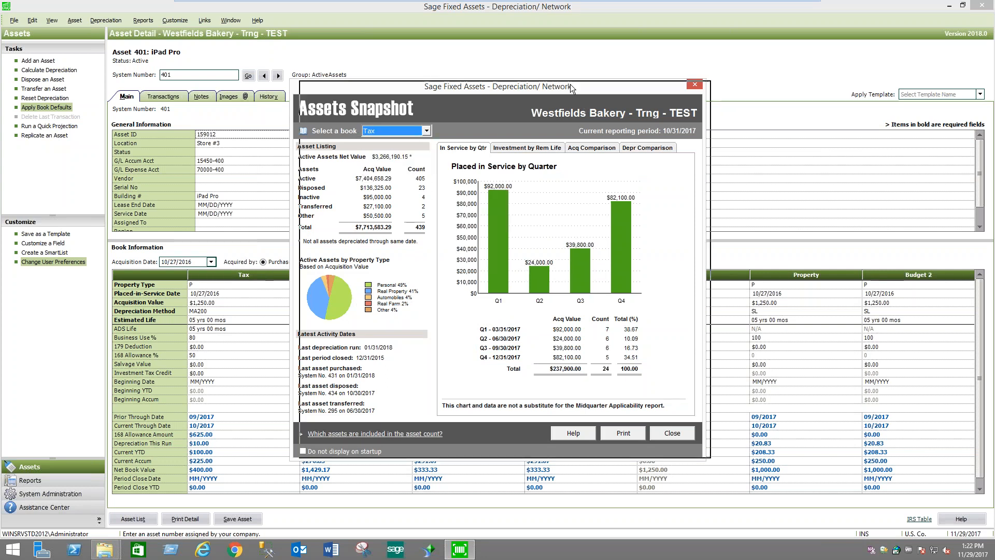
drag(570, 84, 633, 78)
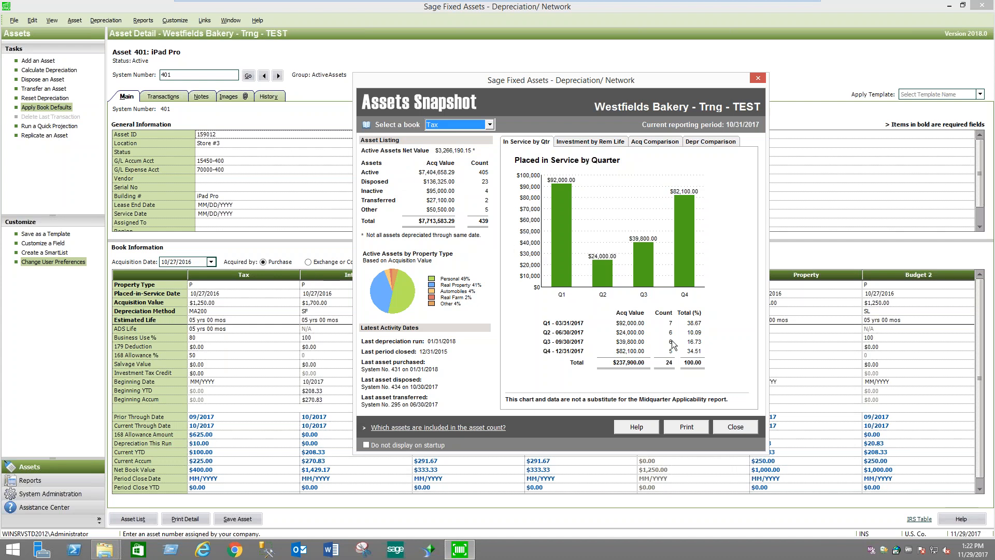
Examine the snapshot's in-service-by-quarter, remaining-life investment, acquisition comparison and depreciation comparison charts, and close the snapshot
click(527, 143)
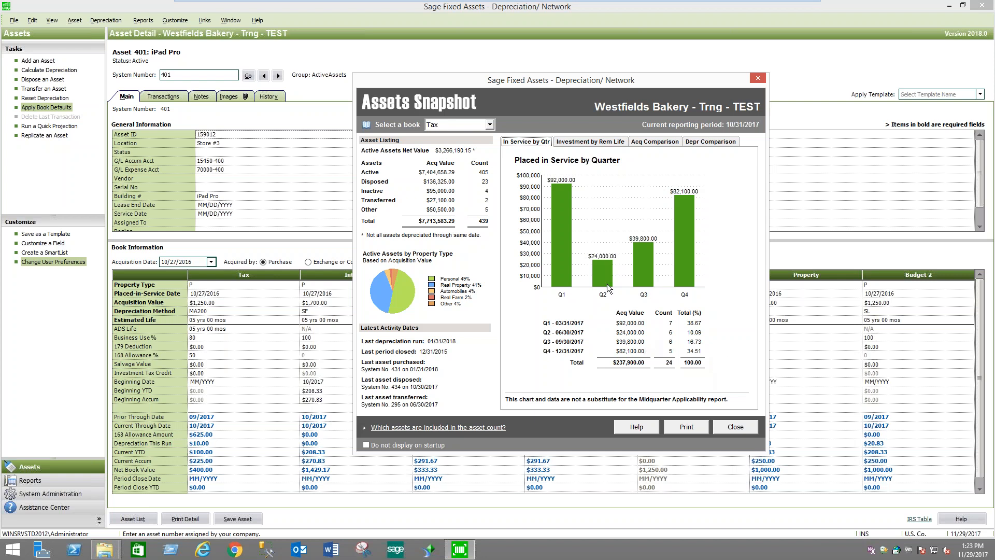
click(602, 143)
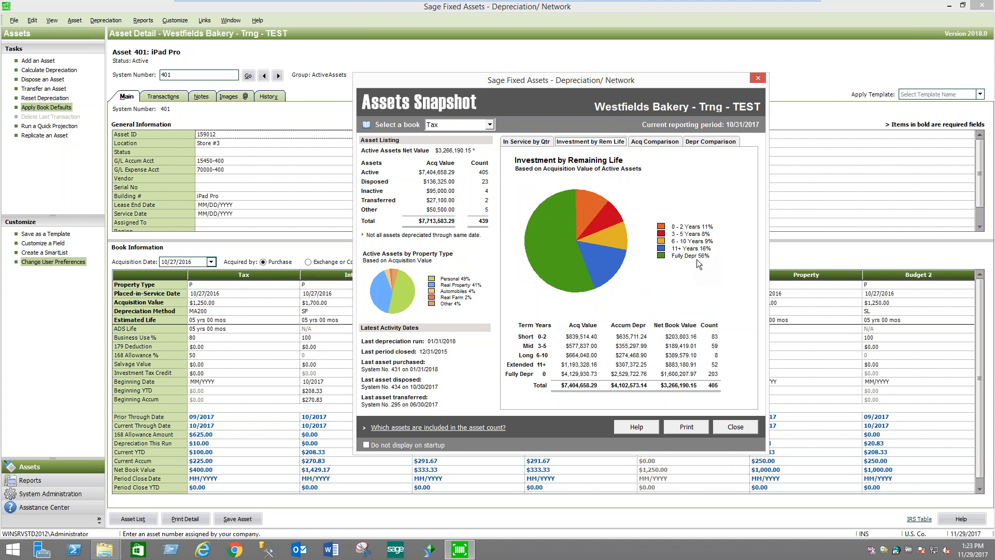
click(655, 143)
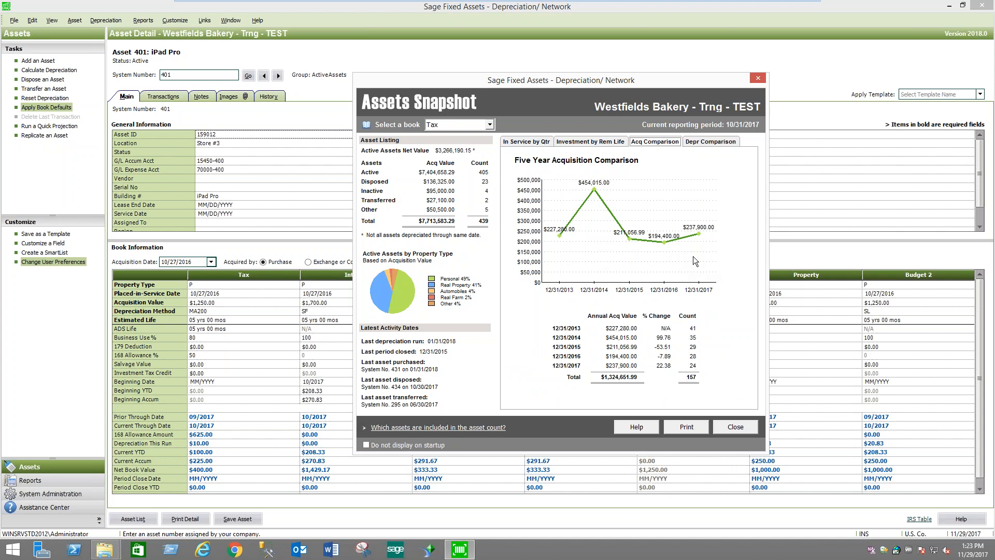
click(710, 146)
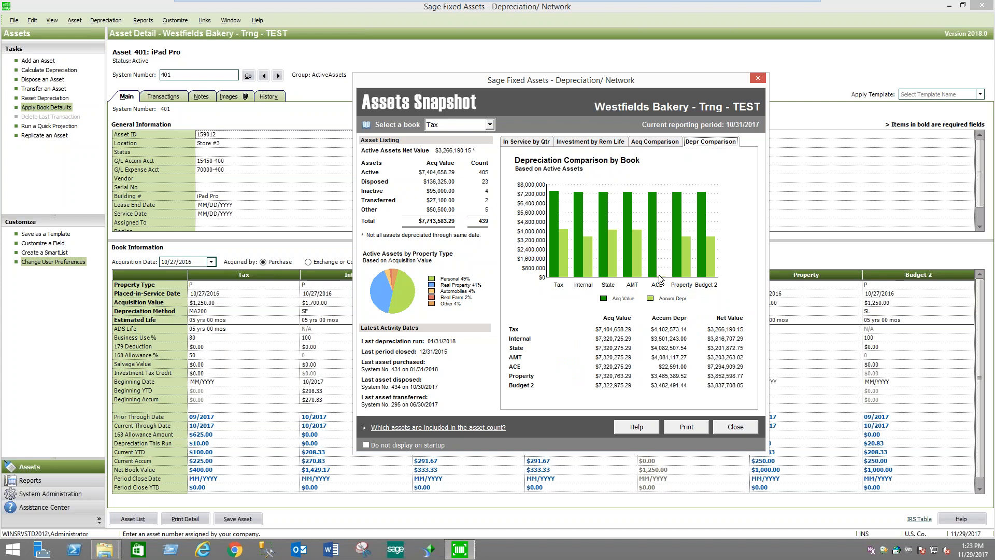
click(746, 427)
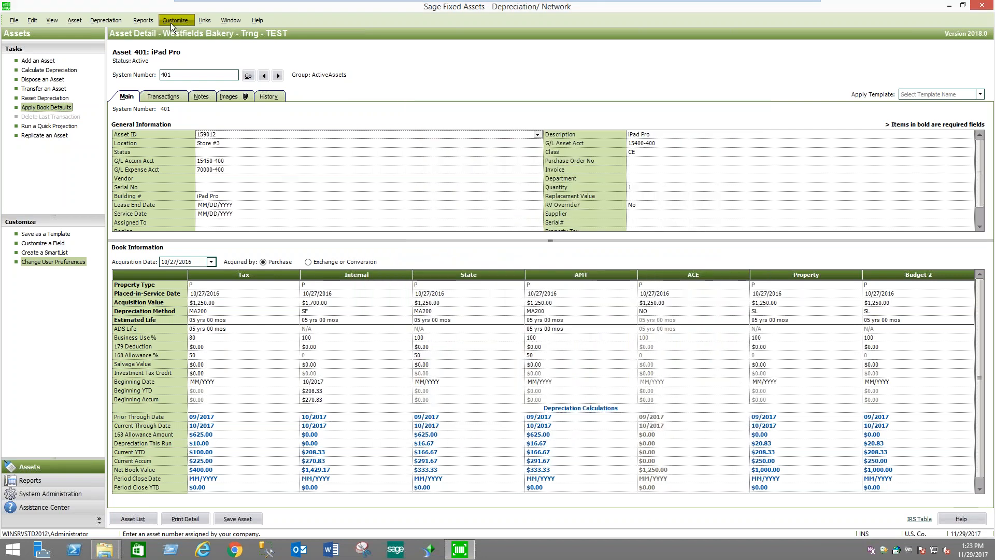
Open the MACRS Convention Switch to review its book, fiscal year end and convention options, and cancel it
click(109, 20)
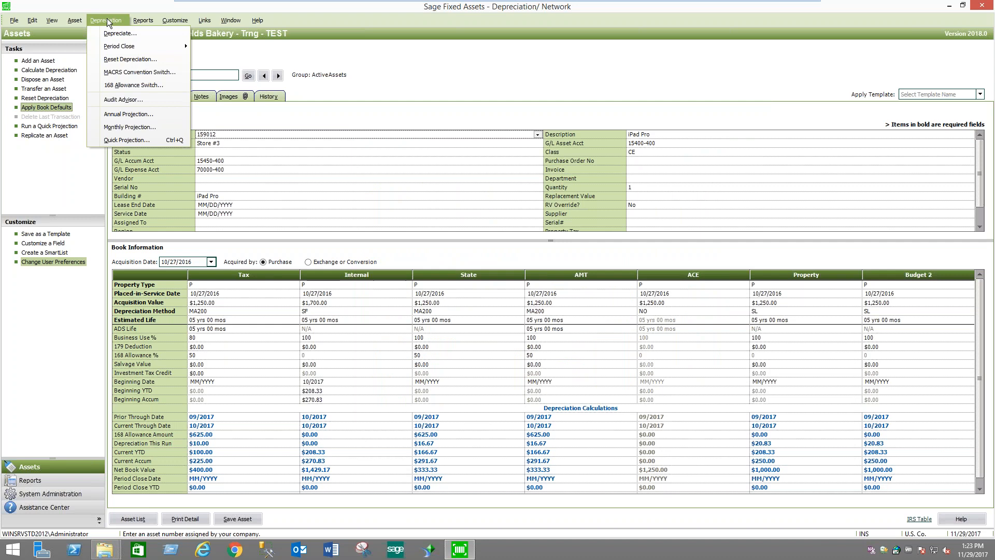
click(151, 73)
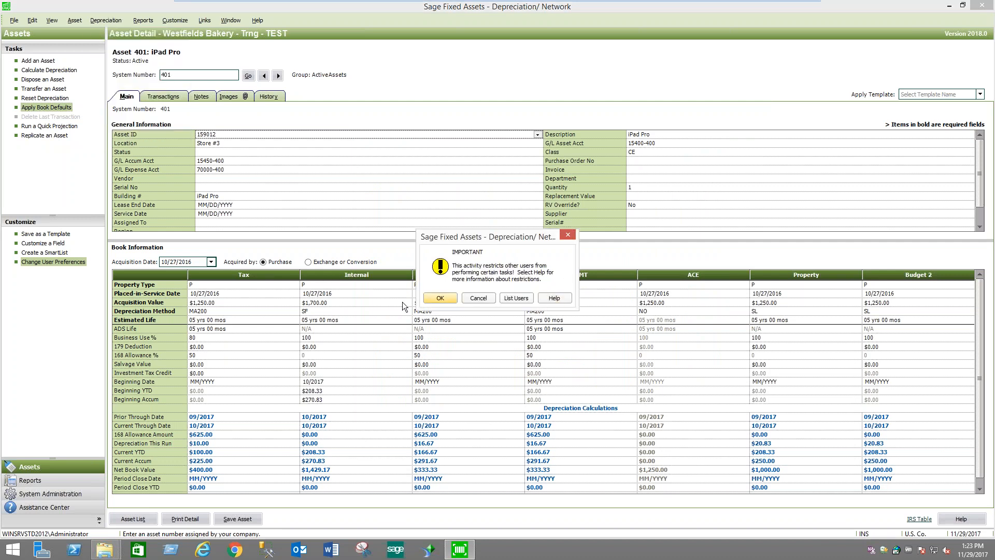
click(440, 298)
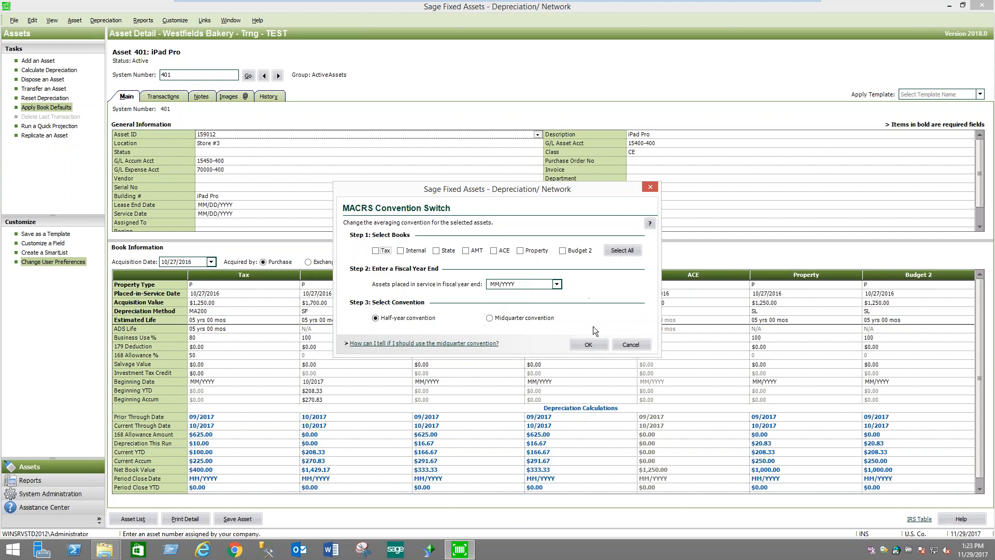
click(640, 344)
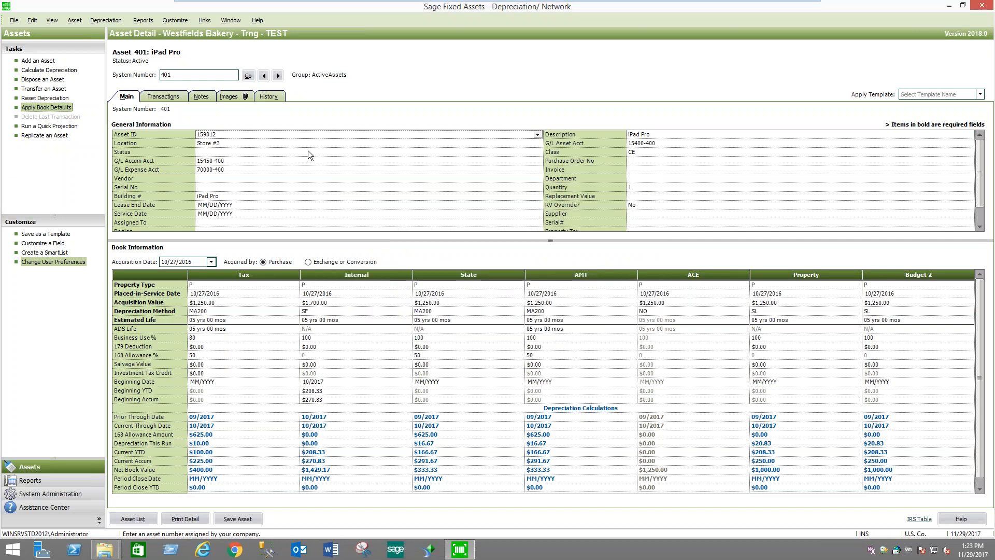
Open the 168 Allowance Switch for asset 401, review its asset groups, book and allowance method options, and cancel it
click(111, 19)
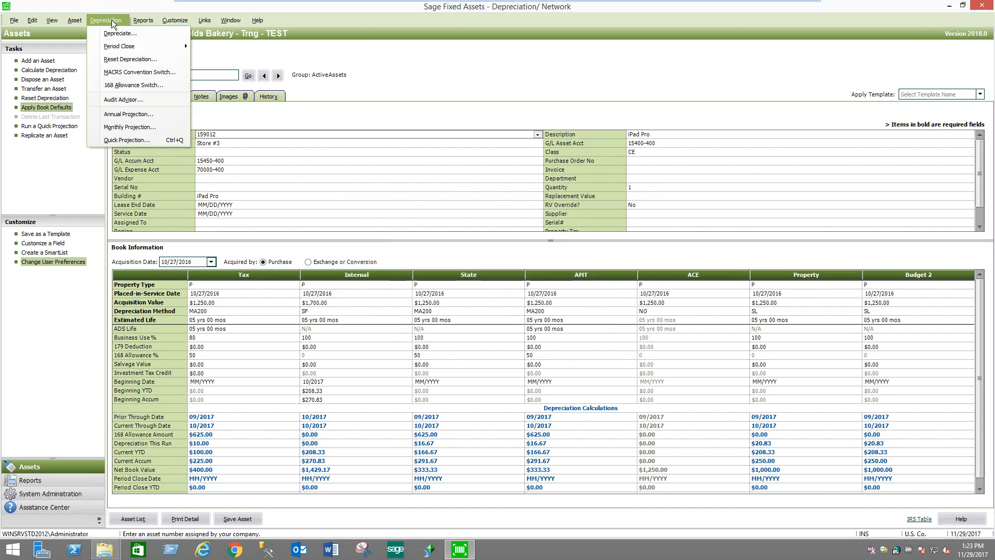
click(136, 86)
click(437, 297)
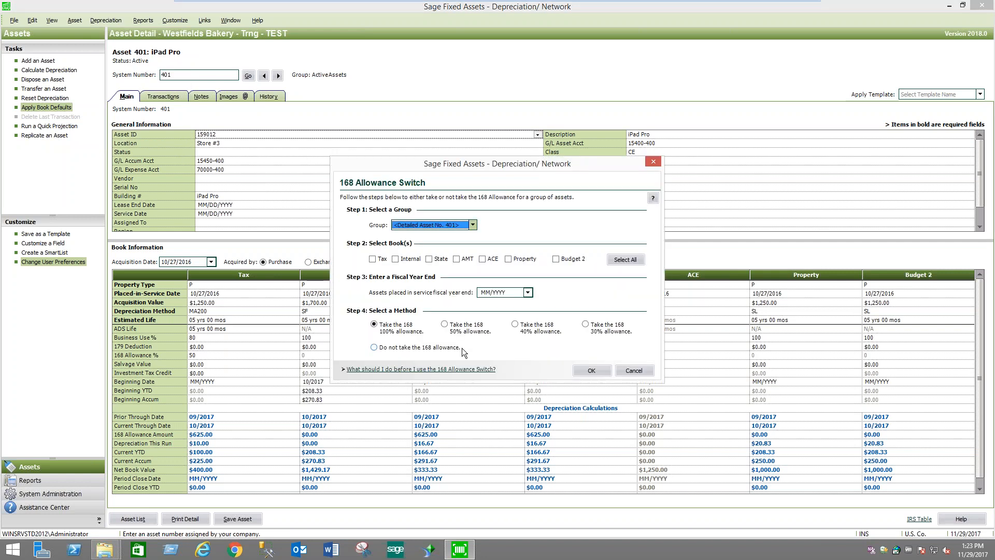
click(472, 225)
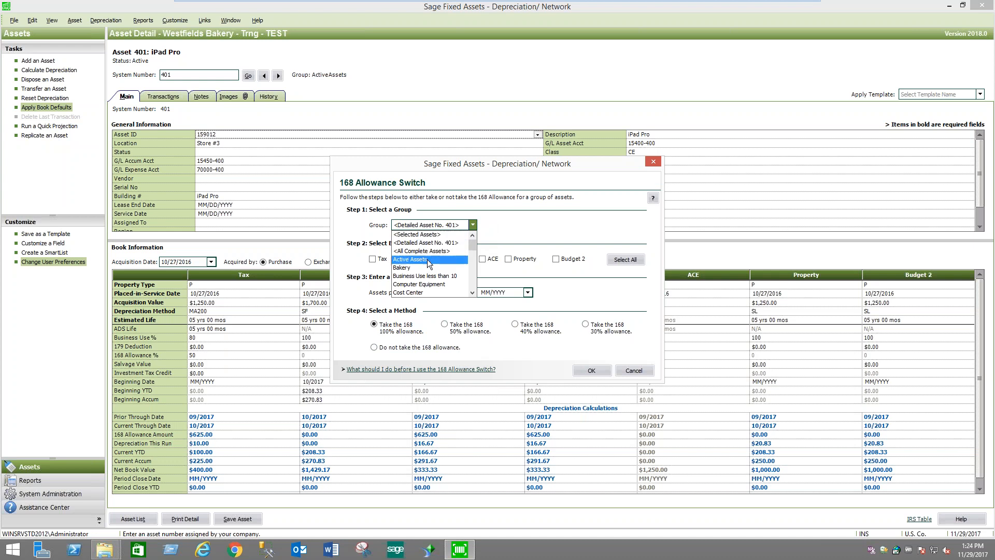
scroll(431, 264, down, 3)
click(534, 209)
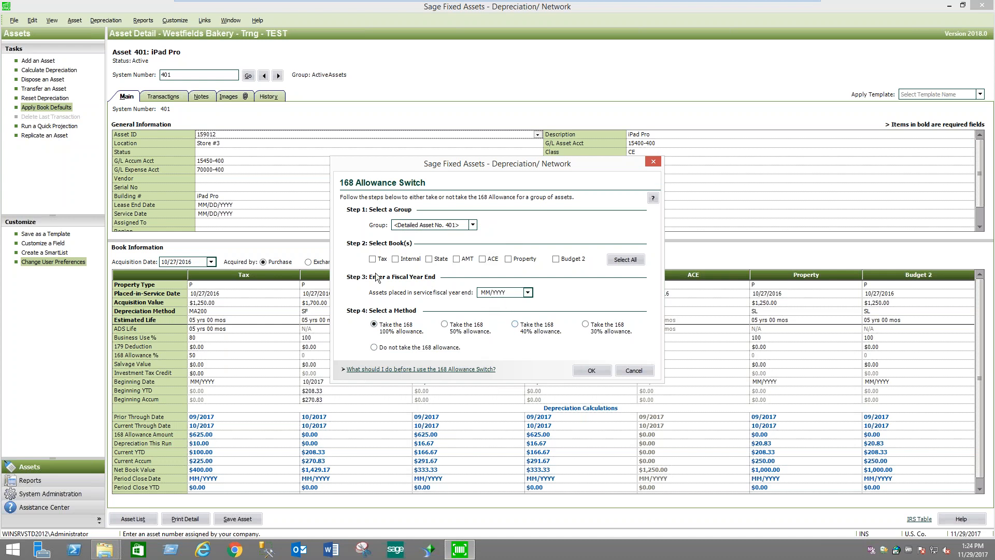
click(643, 370)
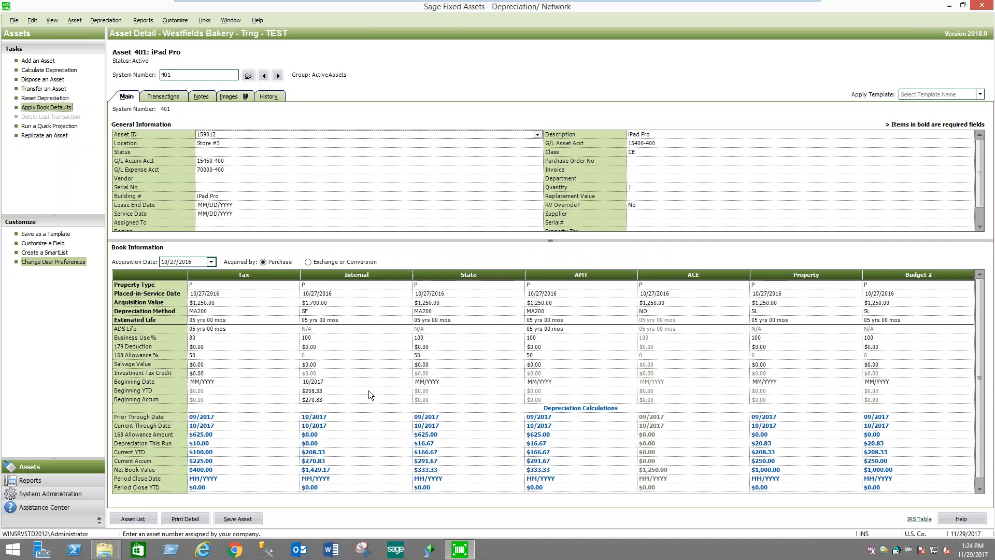
click(104, 18)
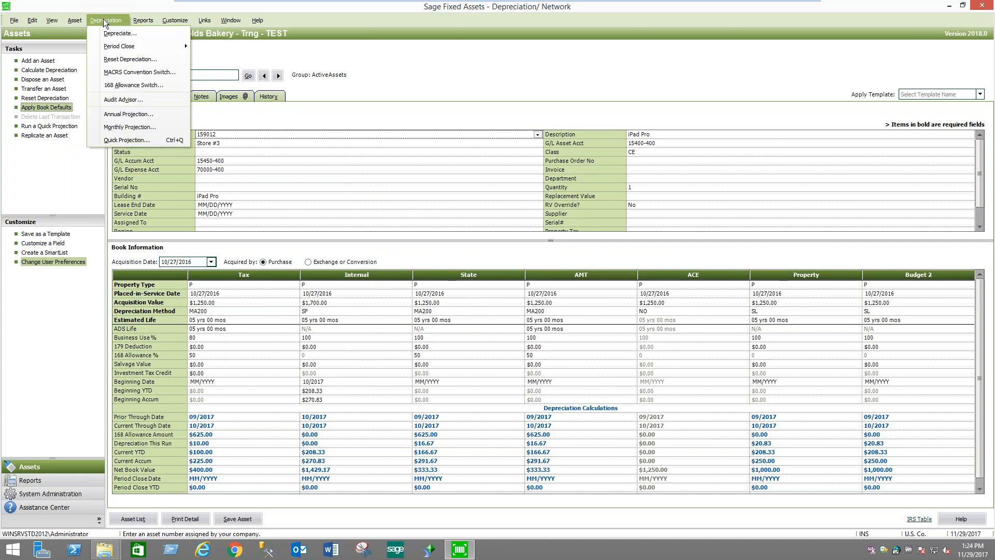
mouse_move(135, 46)
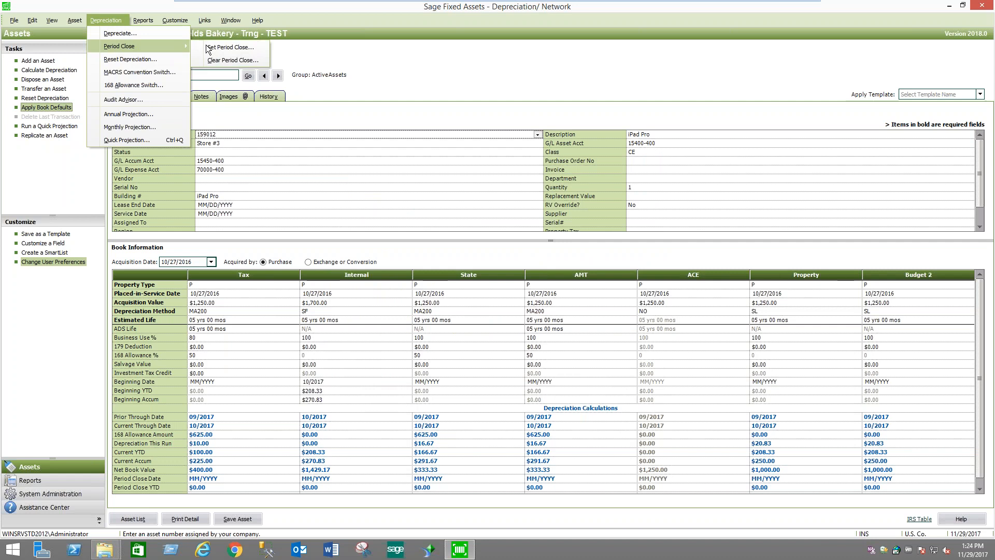
Set asset 401's Tax book acquisition value to $1,700, apply the critical depreciation change as of the Current Thru date, and save
click(229, 303)
click(228, 303)
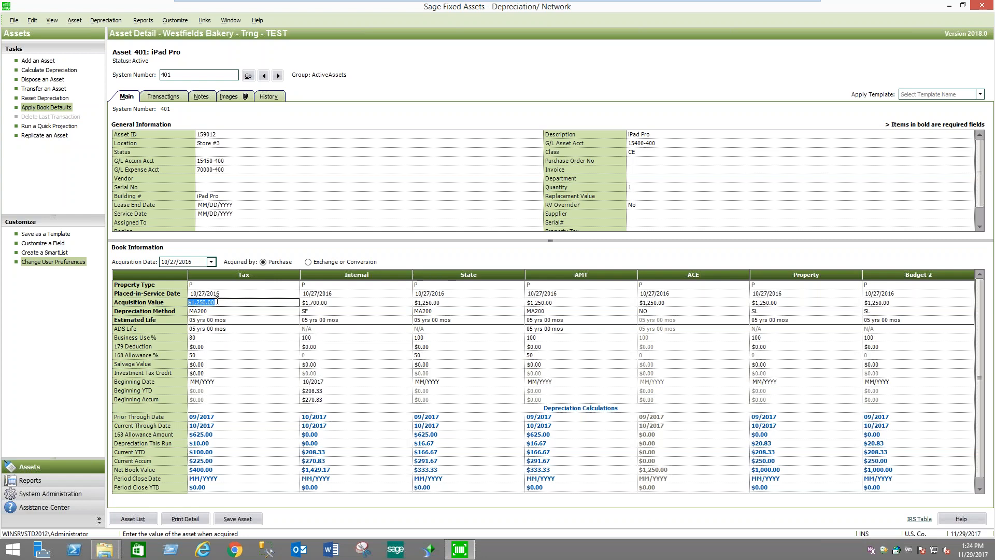
text(1700)
key(Return)
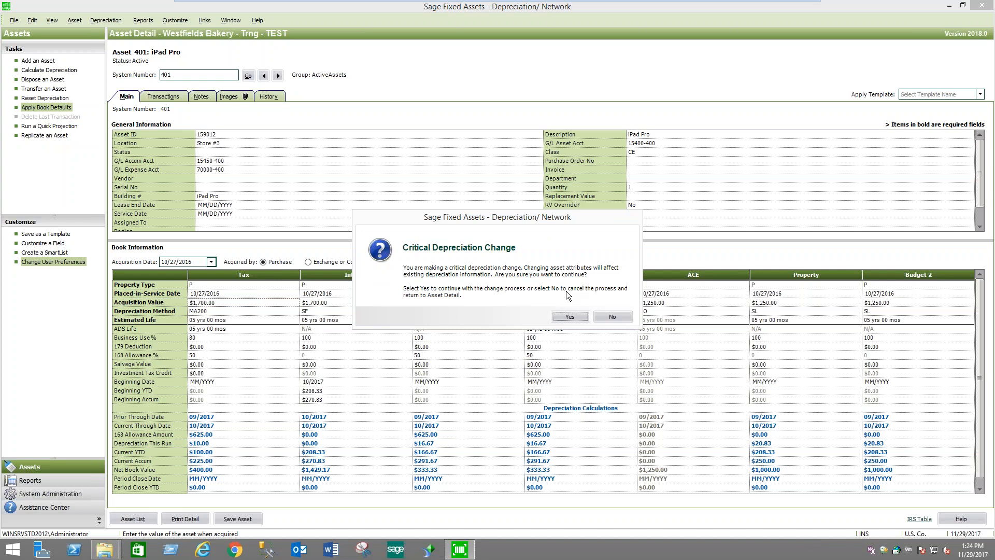
click(568, 317)
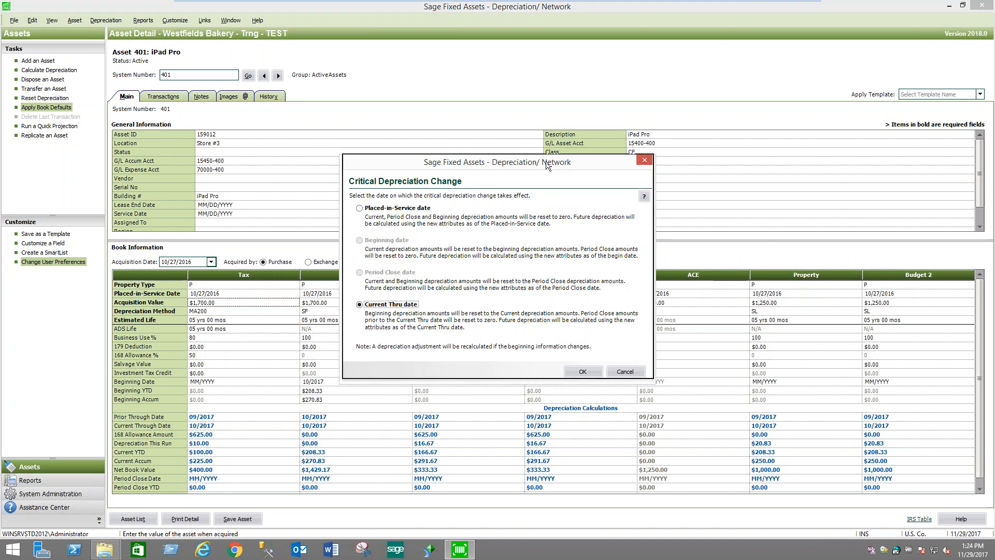
drag(547, 165, 553, 124)
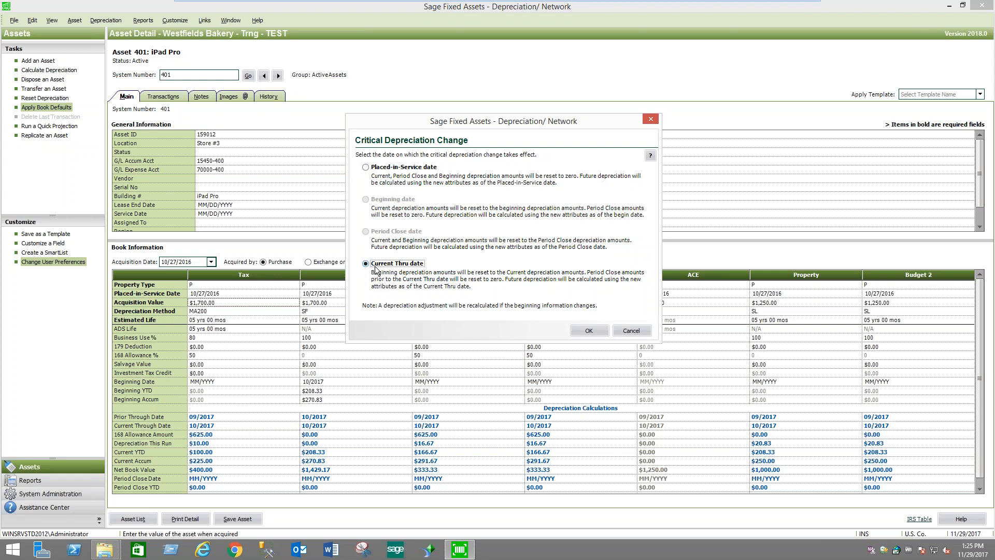
click(589, 330)
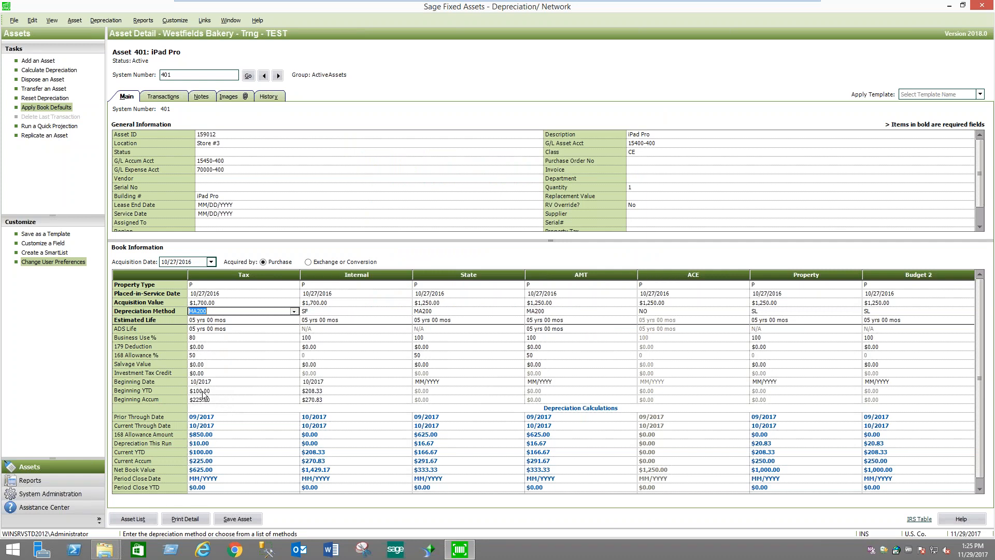
click(246, 518)
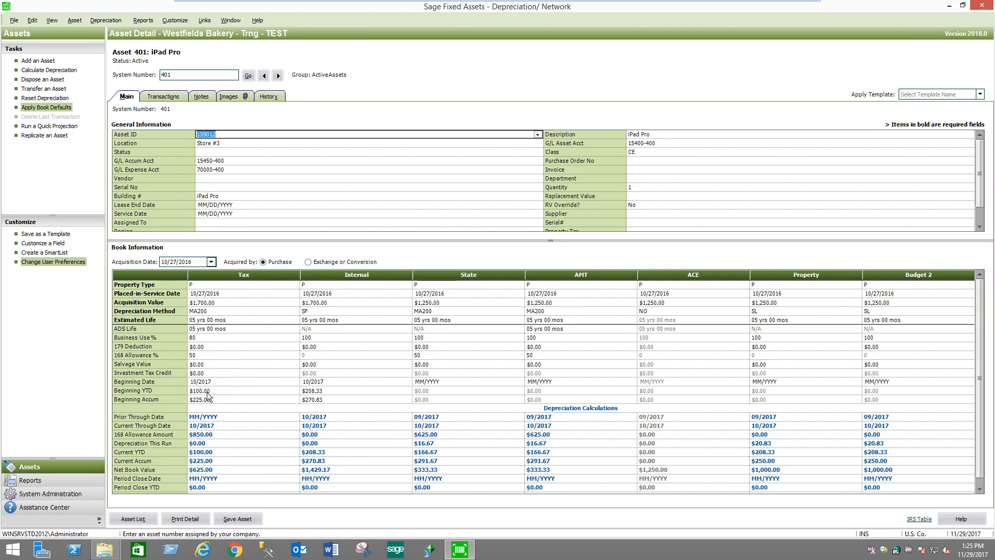
Open the asset's history and expand the latest depreciation adjustment and Acquired Value change events
click(269, 96)
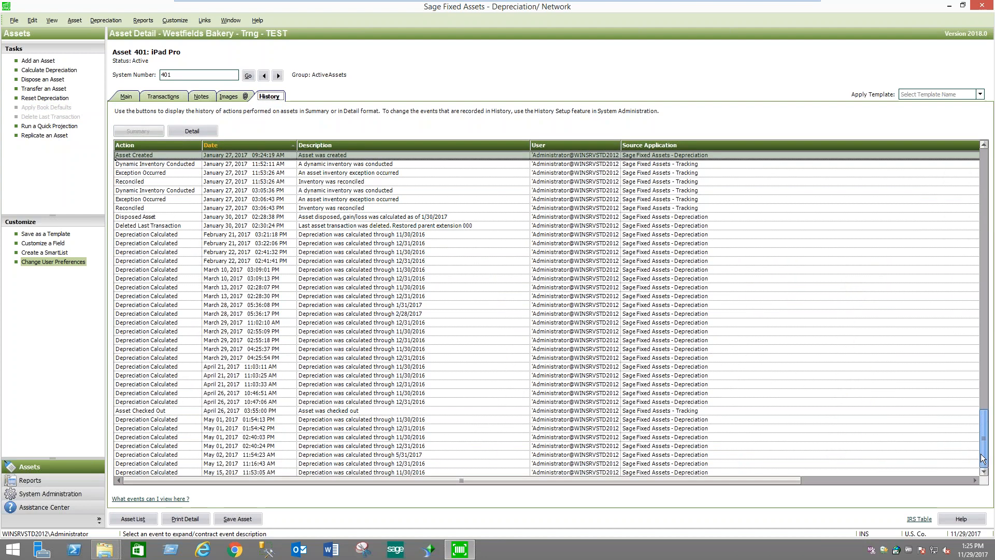
drag(981, 454, 981, 456)
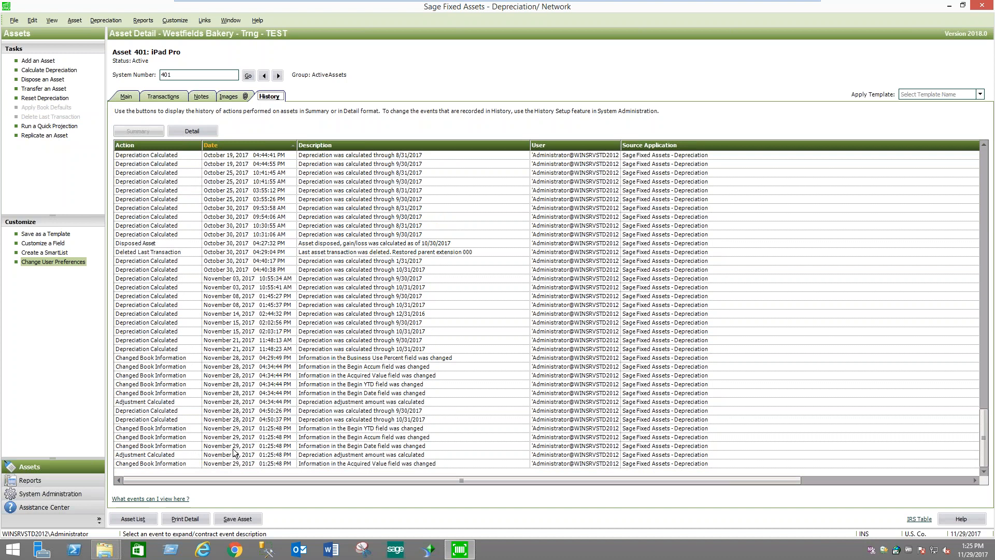
click(182, 455)
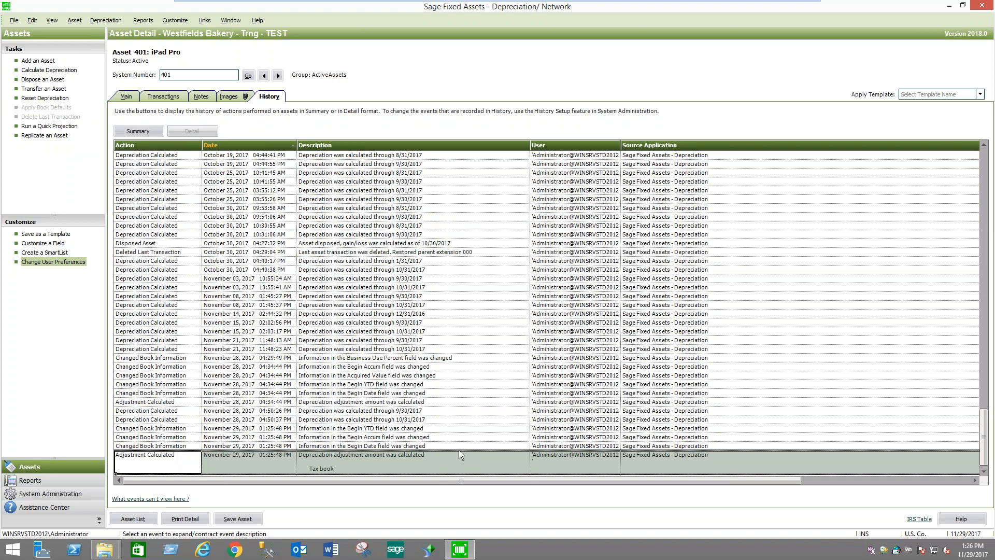
scroll(458, 450, down, 1)
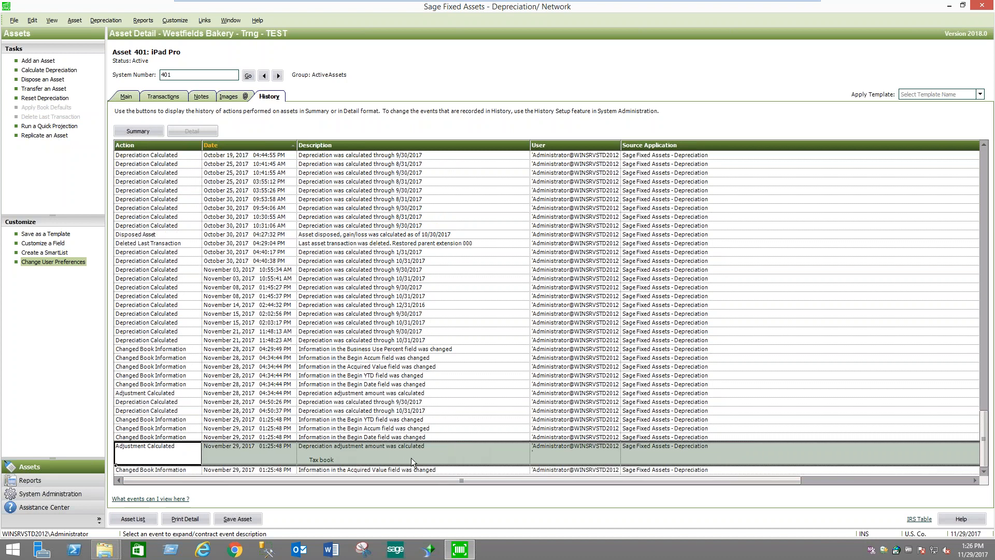
click(176, 470)
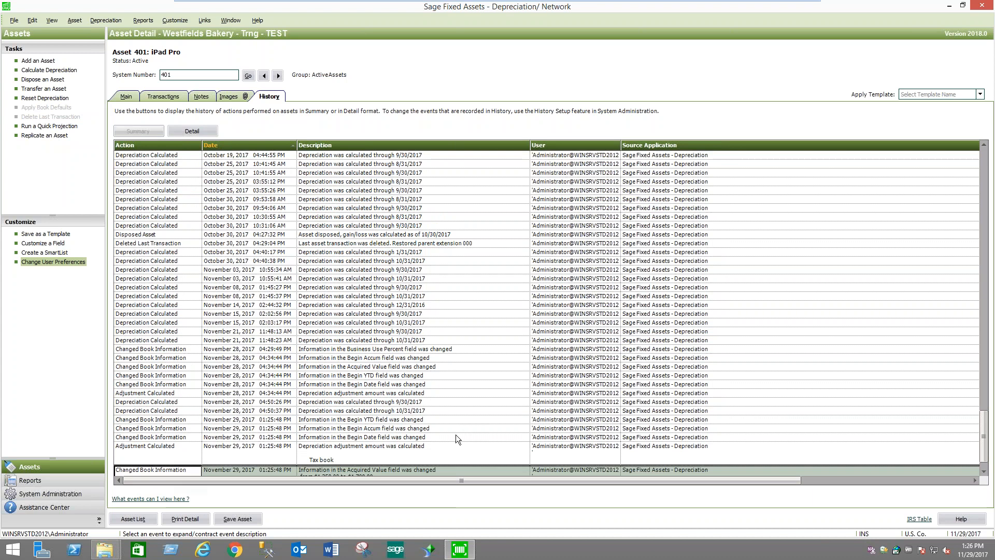
scroll(452, 438, down, 1)
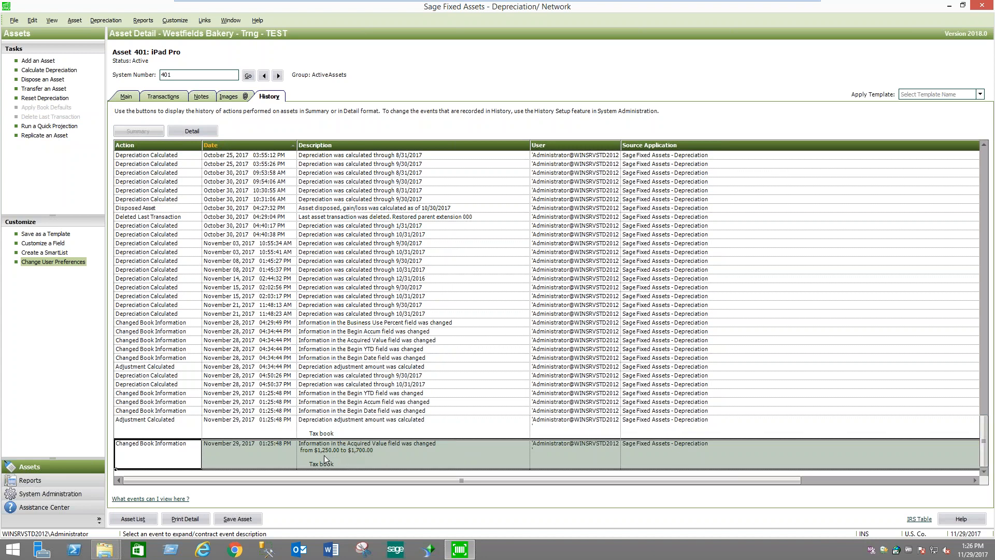
Expand the latest Begin YTD, Begin Accum and Begin Date change events in the history, and return to the main asset details
click(184, 394)
double_click(184, 394)
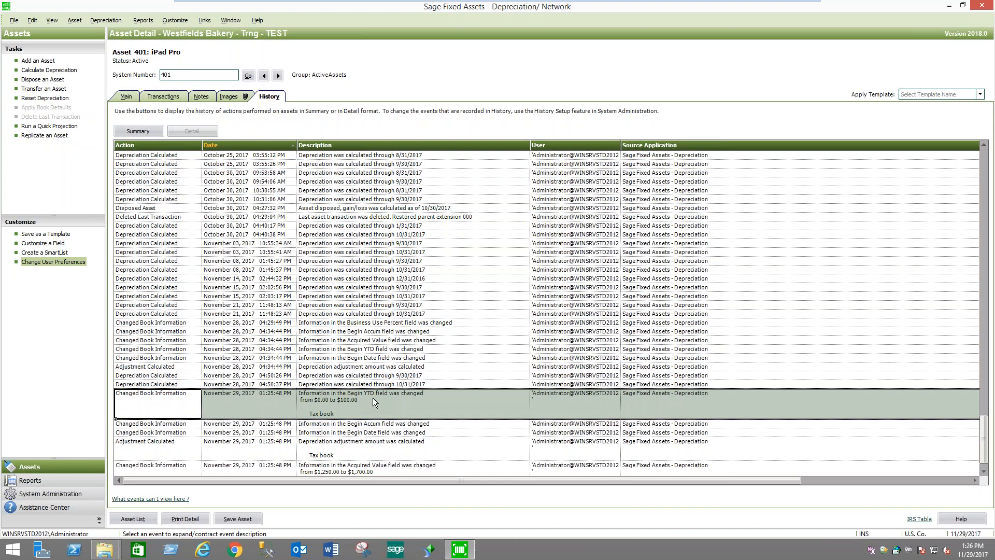
double_click(352, 425)
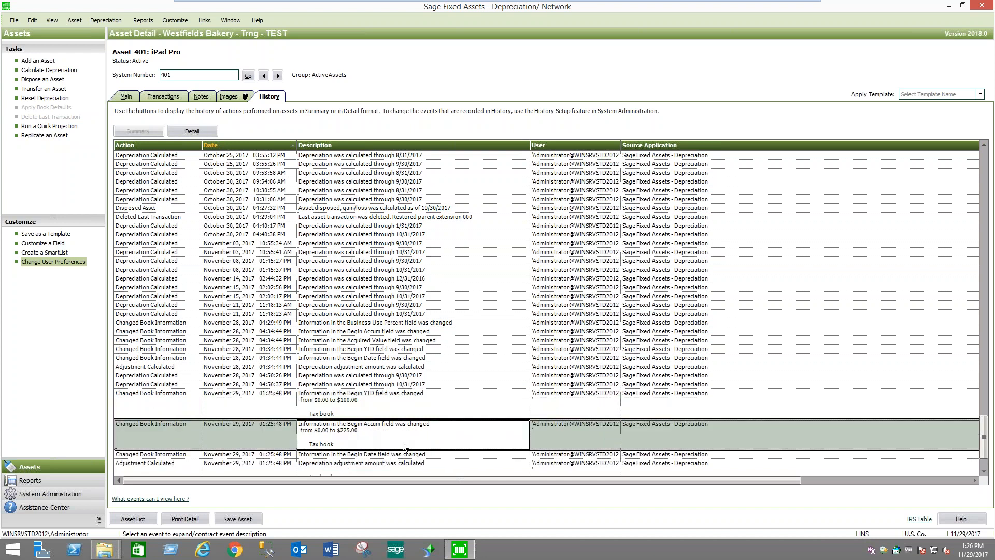
scroll(402, 440, down, 1)
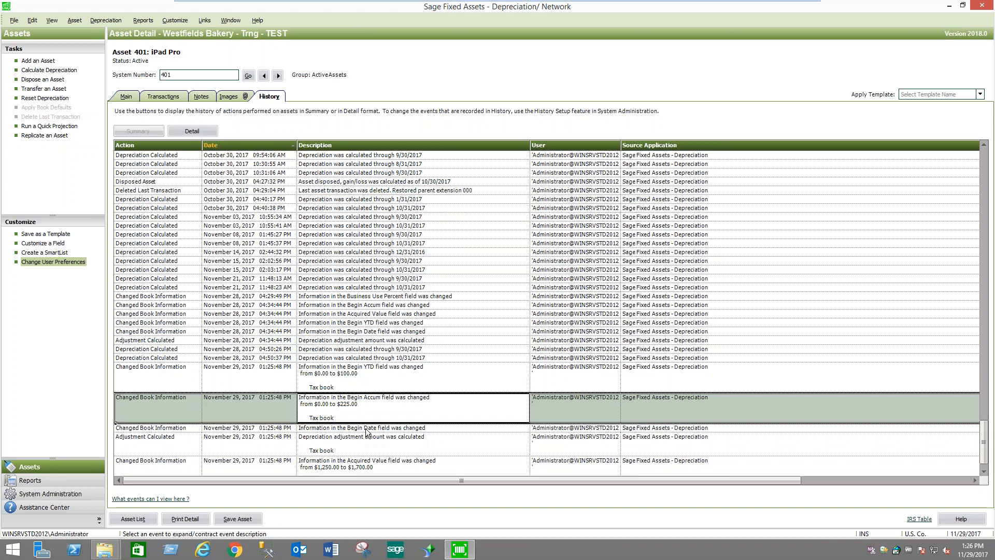
click(366, 428)
click(367, 430)
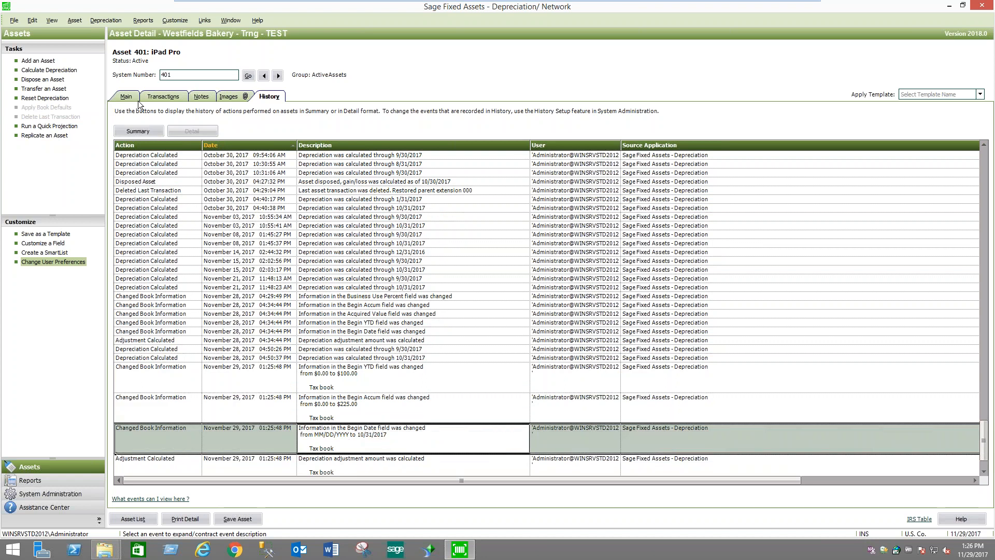
click(127, 97)
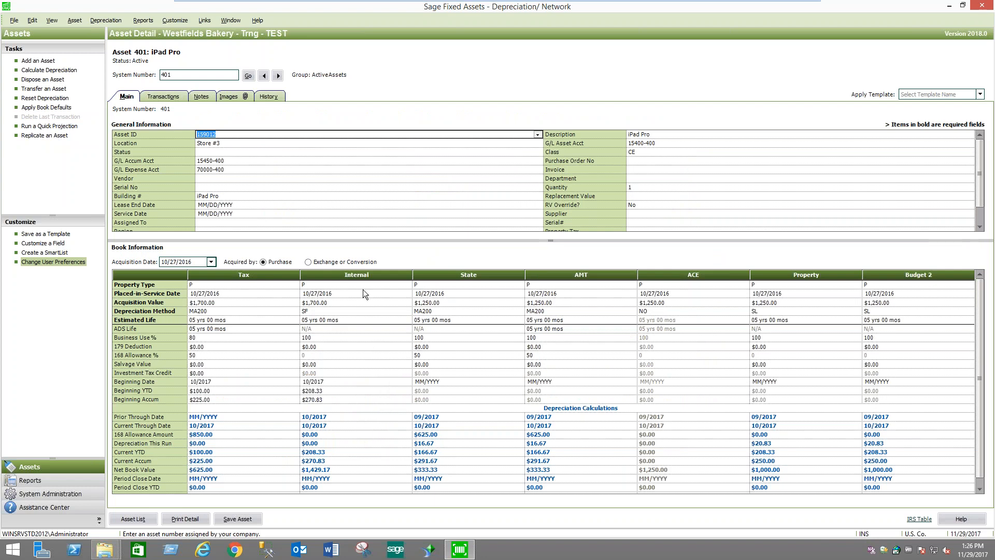
Return to the asset list and depreciate the Active Assets group in all books through month 08, without sending the report to a window
click(138, 519)
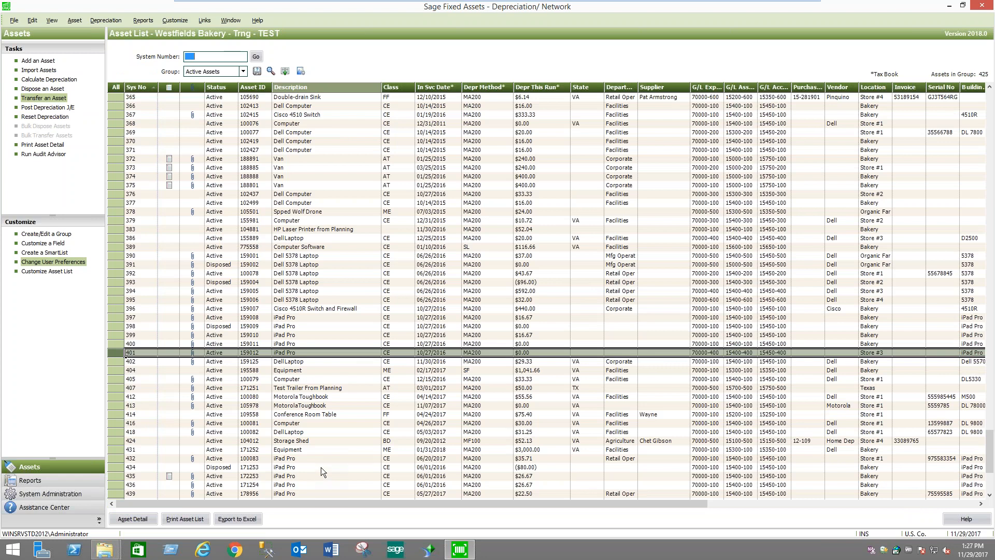
click(94, 20)
click(123, 40)
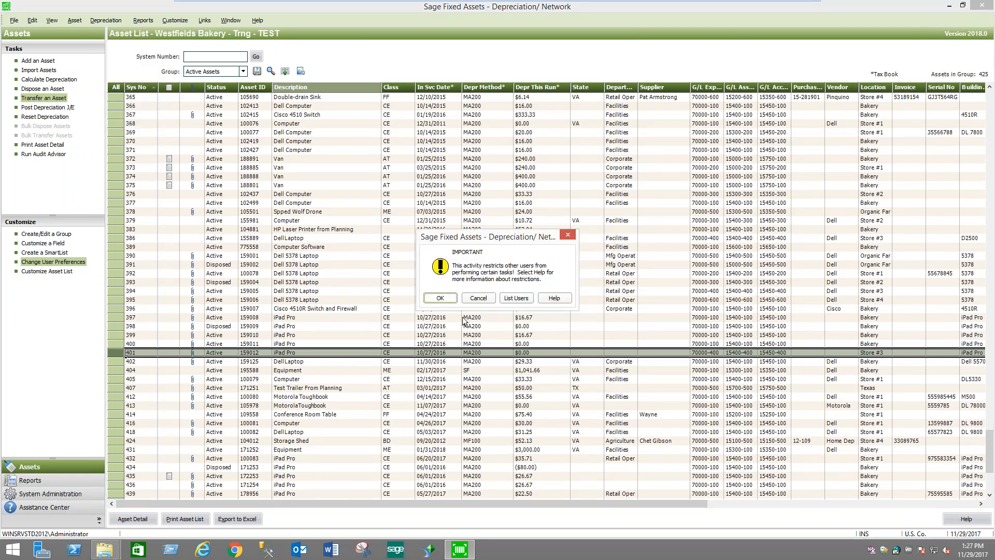
click(440, 298)
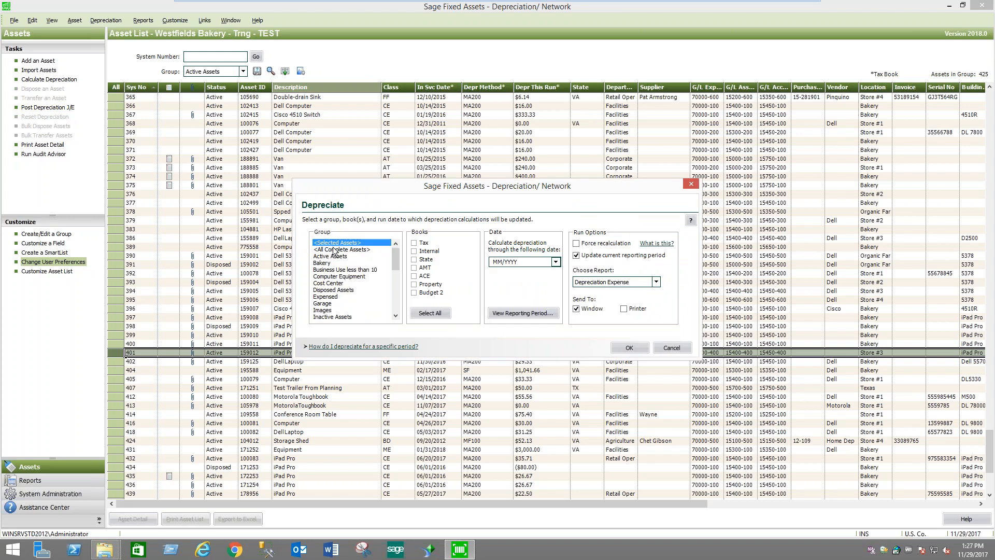
click(336, 257)
click(438, 314)
click(496, 264)
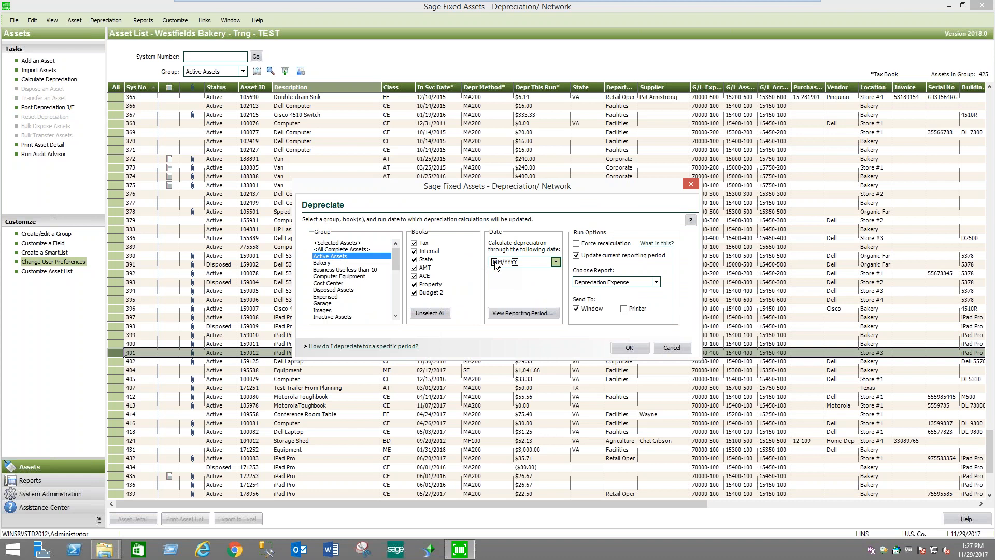
text(08)
click(577, 310)
click(625, 352)
click(573, 319)
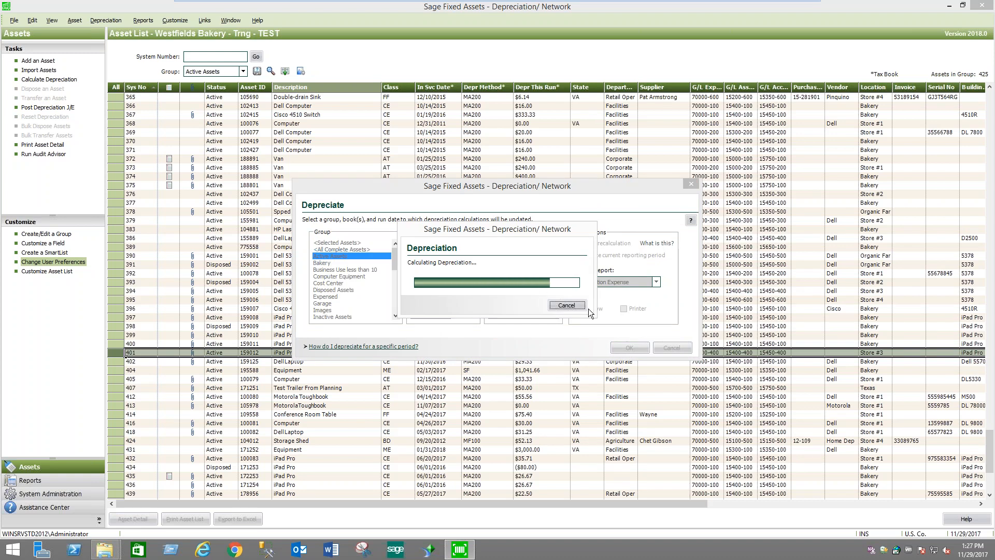
Depreciate the Active Assets group through 10/2017 in all books, sending the Depreciation Expense report to a window
click(495, 262)
text(10/2017)
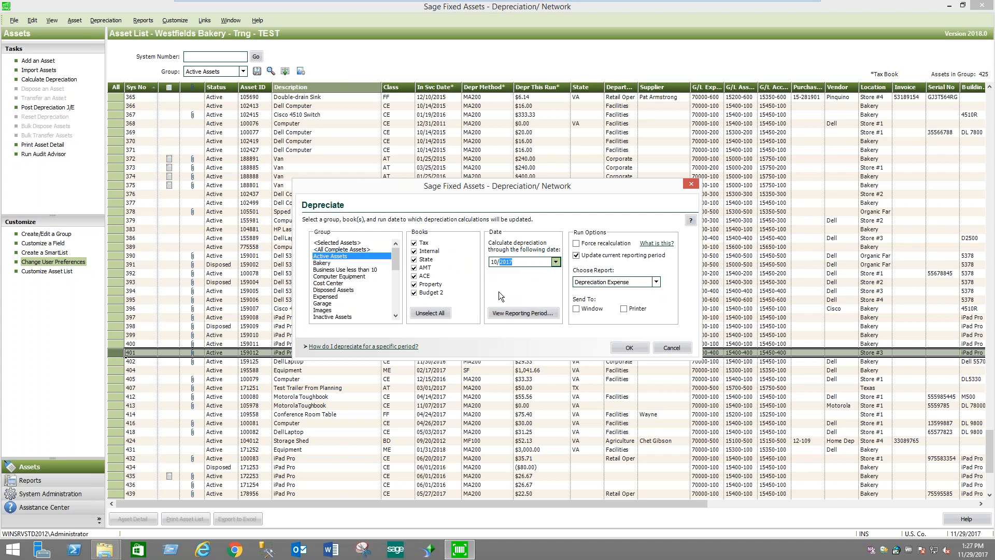
click(577, 308)
click(629, 348)
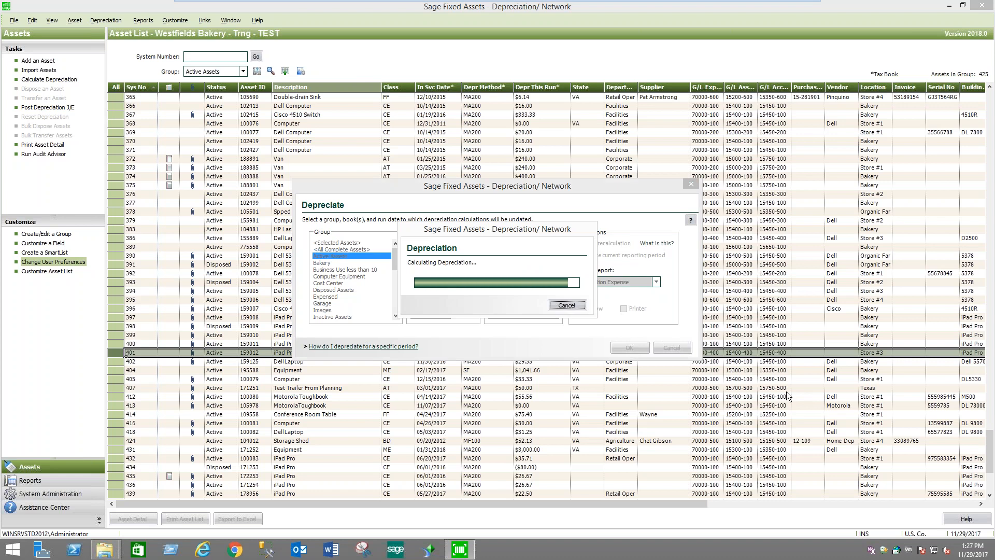
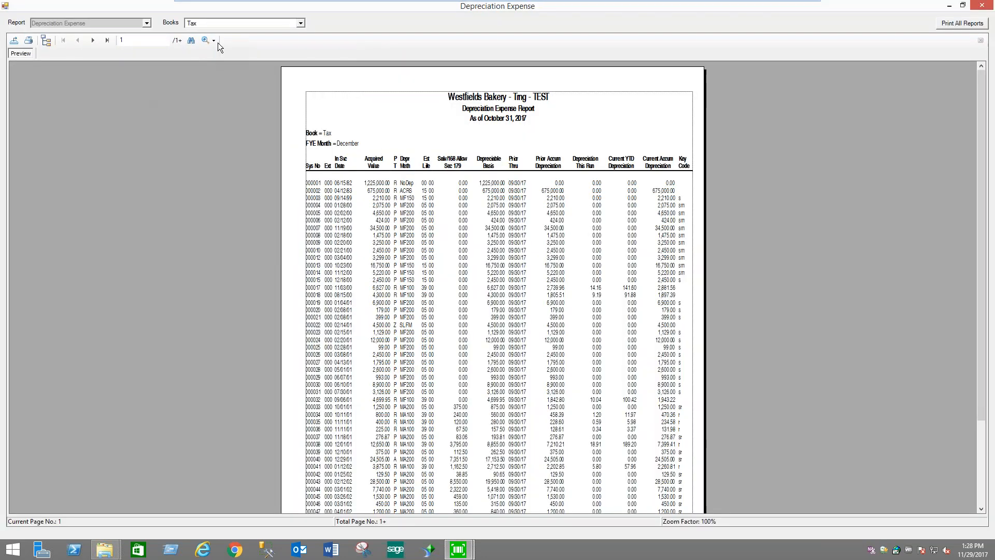
Enlarge the Tax book Depreciation Expense report to 150% and examine the grand totals on page 8
click(215, 42)
click(235, 113)
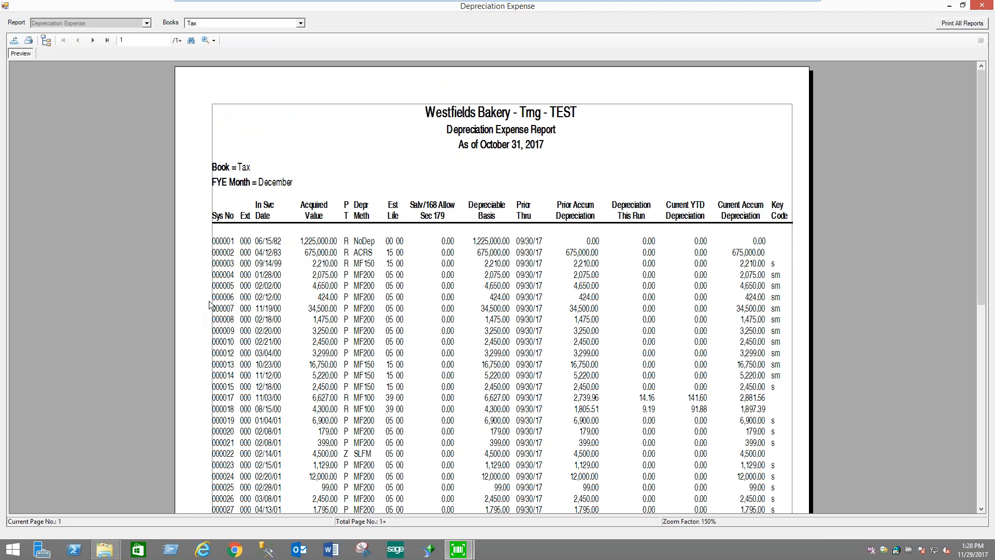
click(538, 243)
click(107, 40)
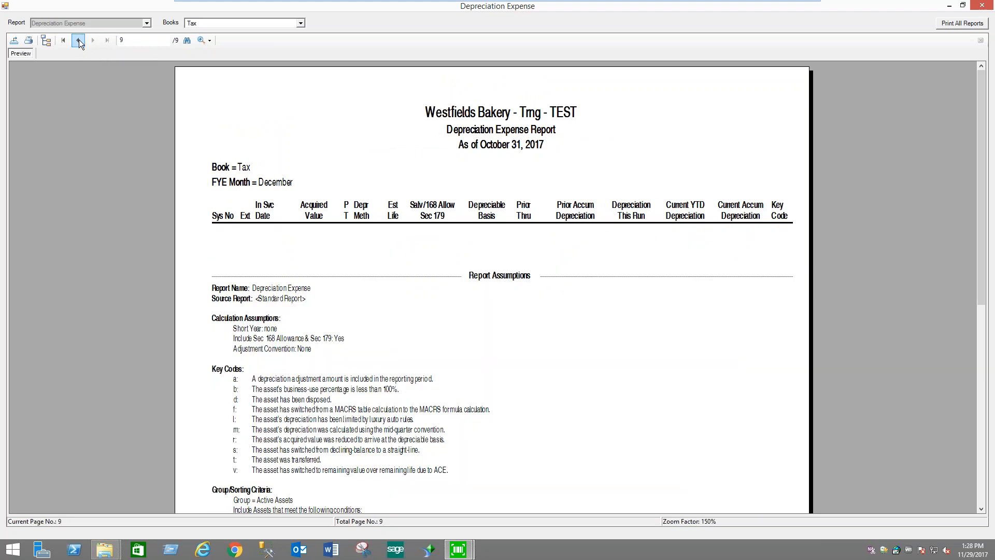
click(78, 40)
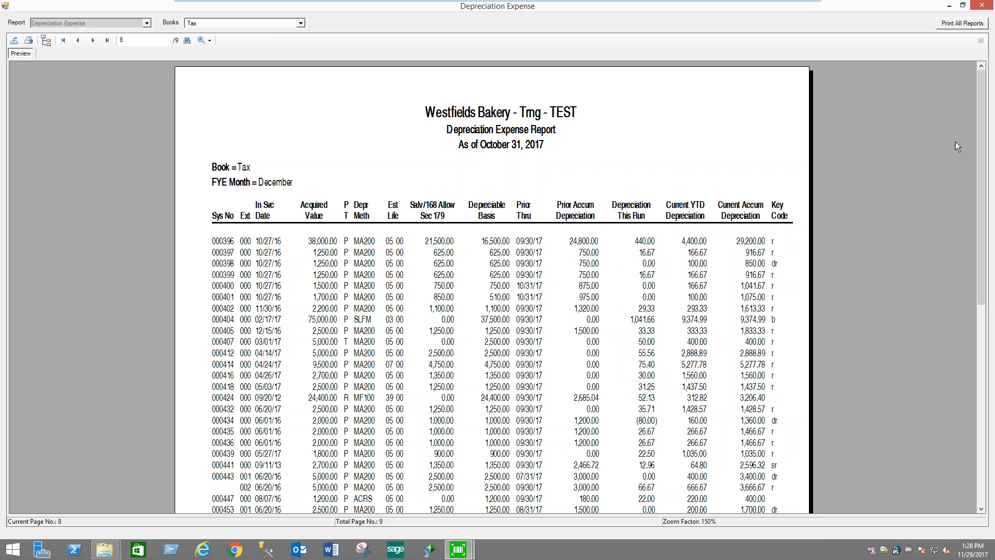
click(981, 396)
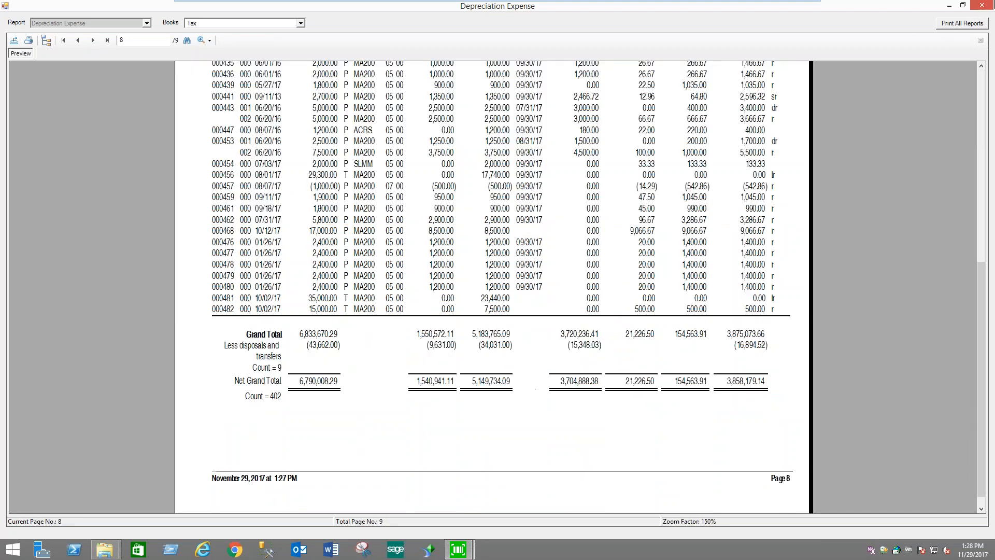
Check the file formats offered for exporting the report without exporting, and close the report and the Depreciate dialog
click(14, 40)
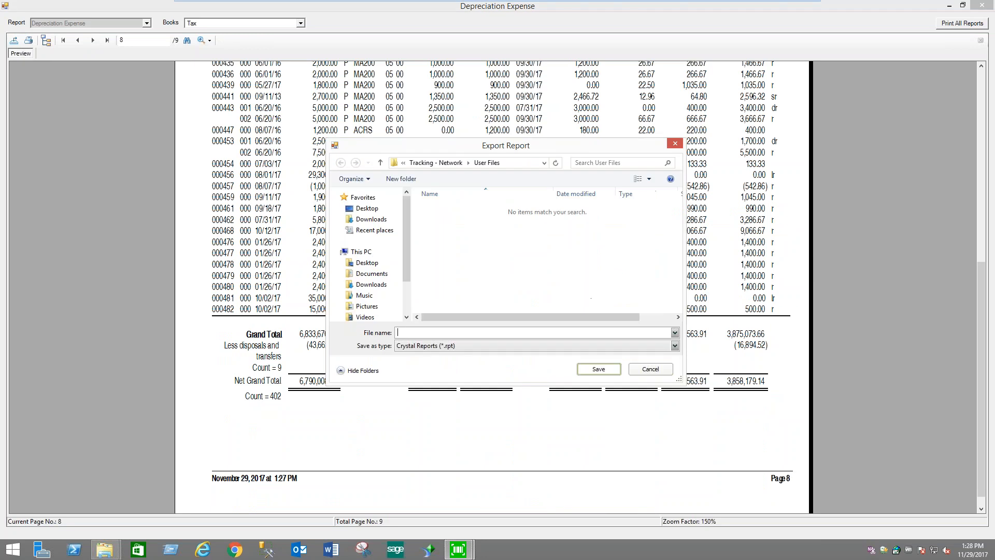
click(675, 346)
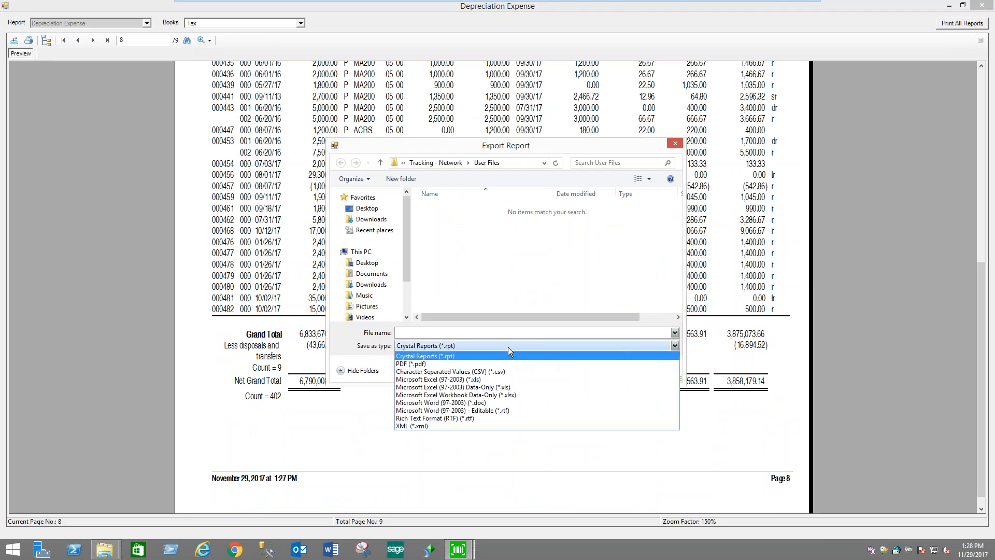
click(600, 148)
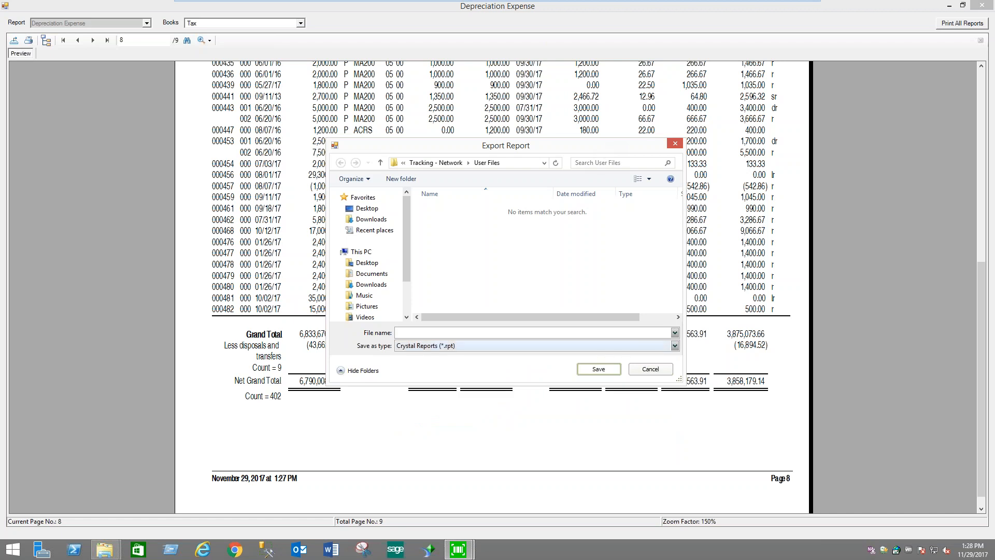
click(661, 372)
click(975, 7)
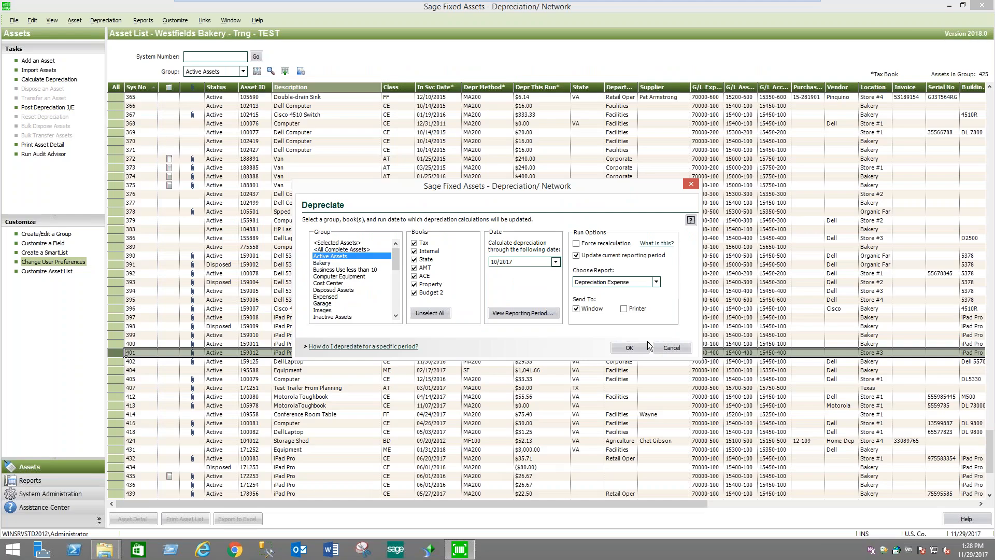
click(672, 348)
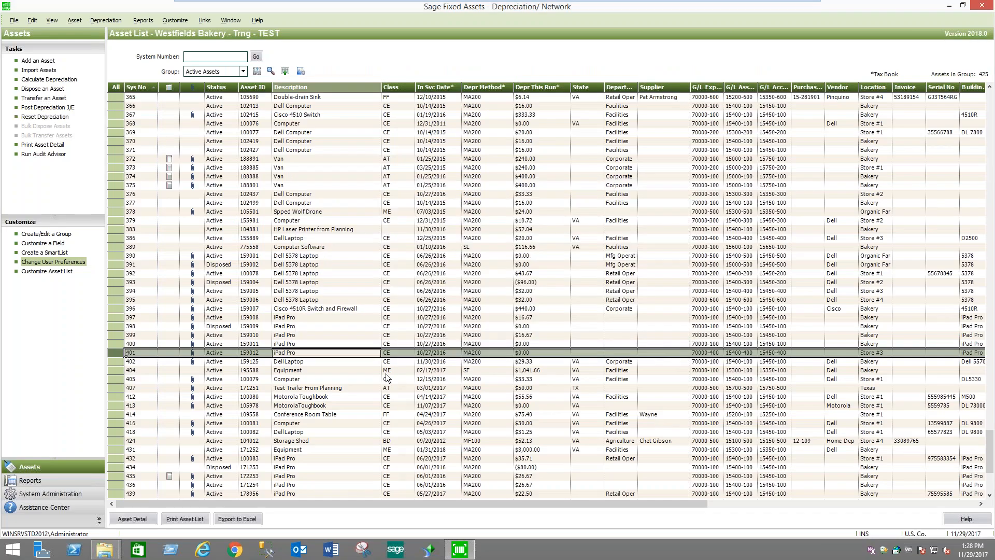
Go to the Reports area and open the Depreciation Expense report for running or editing
click(38, 483)
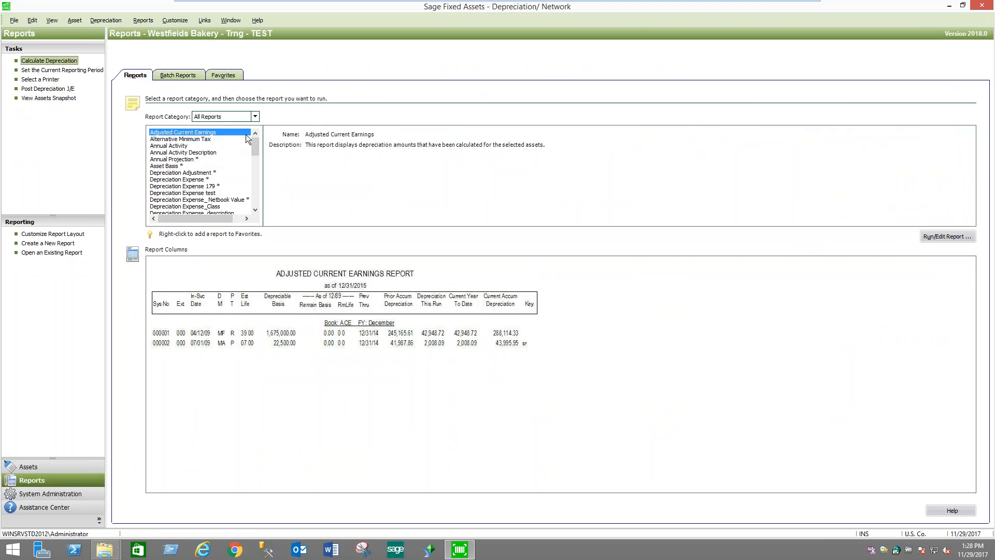
mouse_move(256, 142)
mouse_down()
mouse_move(257, 158)
mouse_move(259, 147)
mouse_up()
click(193, 181)
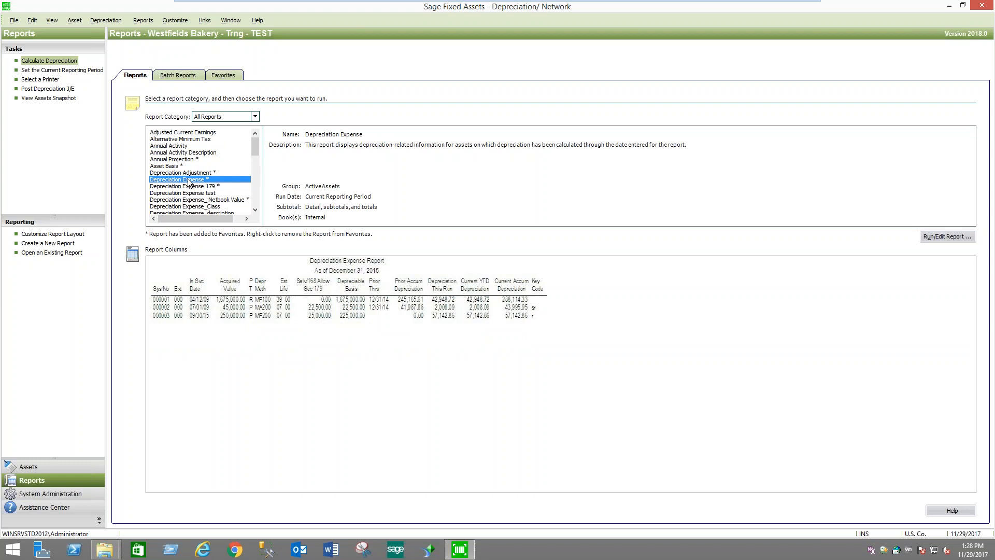
click(941, 241)
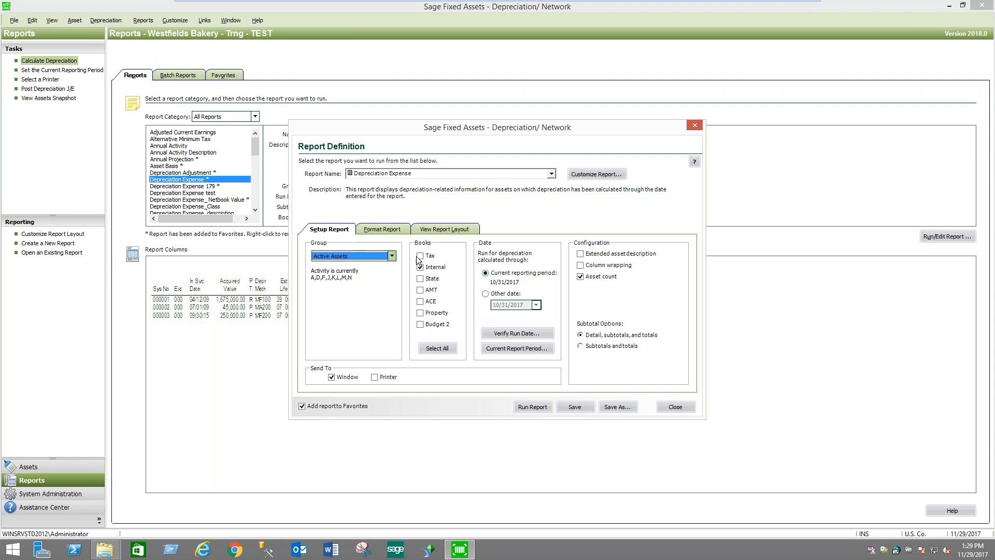
Override the group's sort in the report format and set the first sort to Location with Subtotals
click(389, 228)
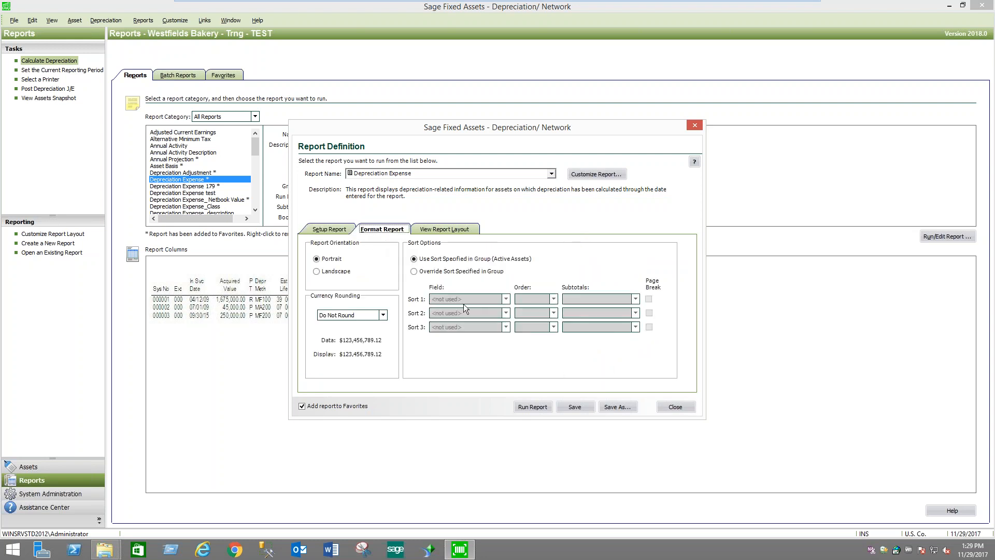
click(414, 271)
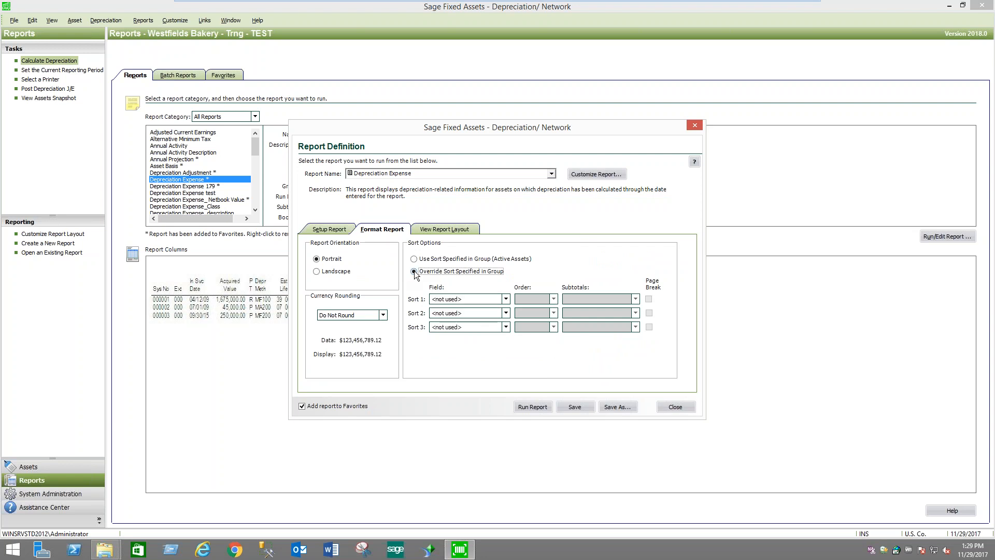
click(506, 299)
drag(509, 322, 509, 345)
click(495, 317)
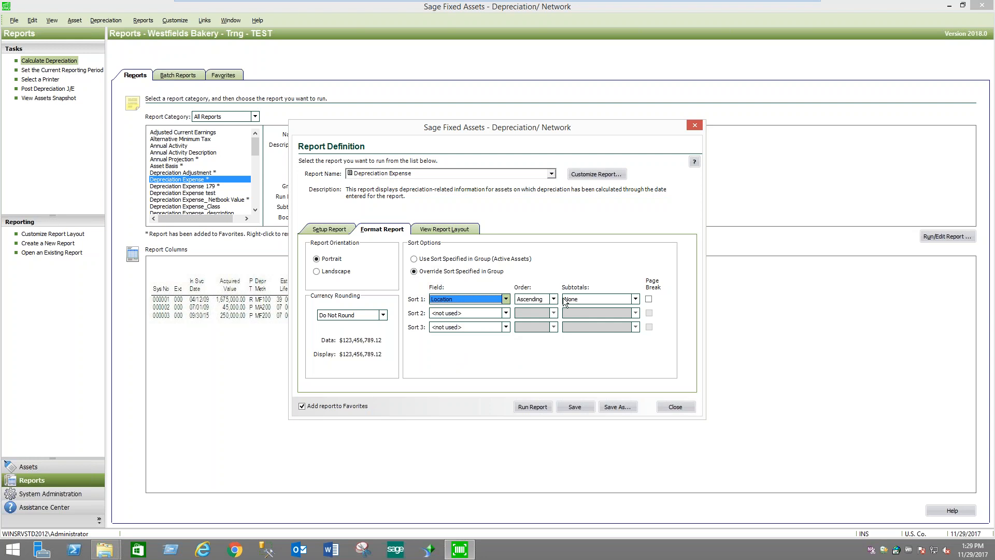
click(636, 299)
click(602, 318)
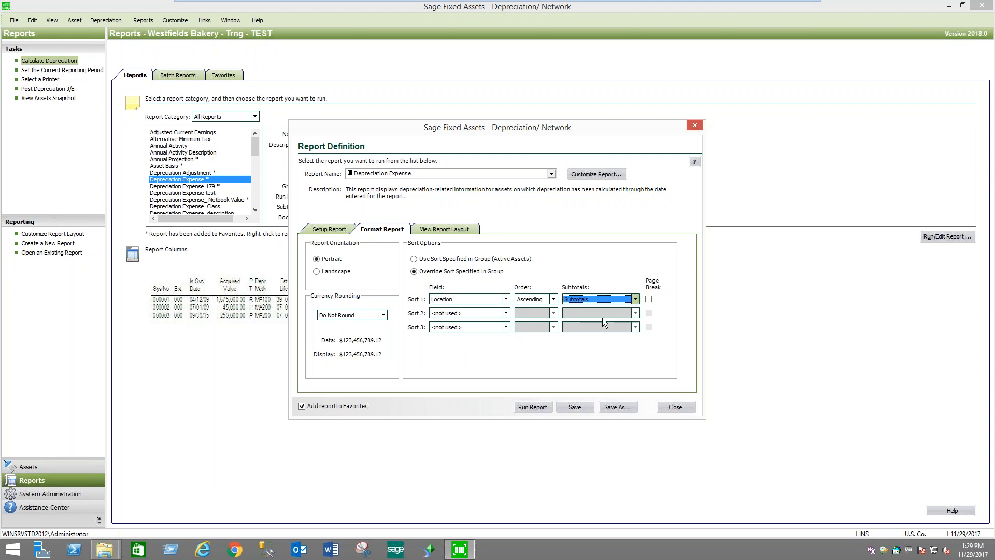
Set the second sort to G/L Asset Acct with Subtotals and run the Depreciation Expense report
click(506, 313)
drag(507, 335, 506, 357)
click(472, 333)
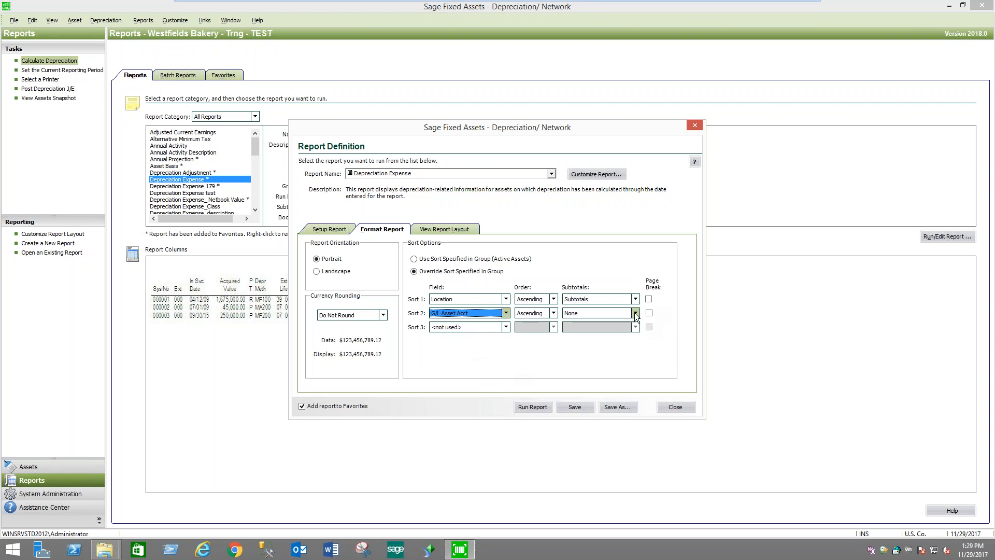
click(635, 314)
click(604, 331)
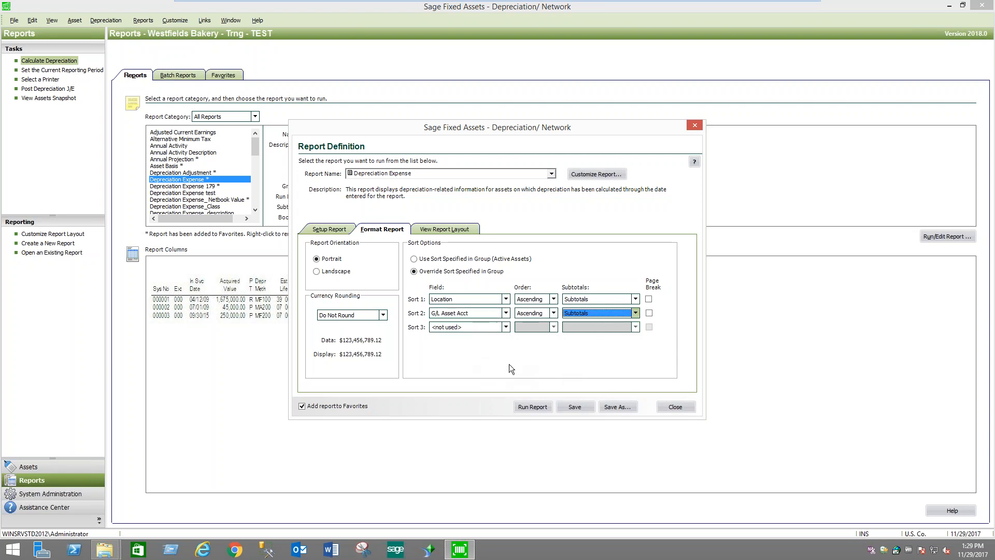
click(526, 406)
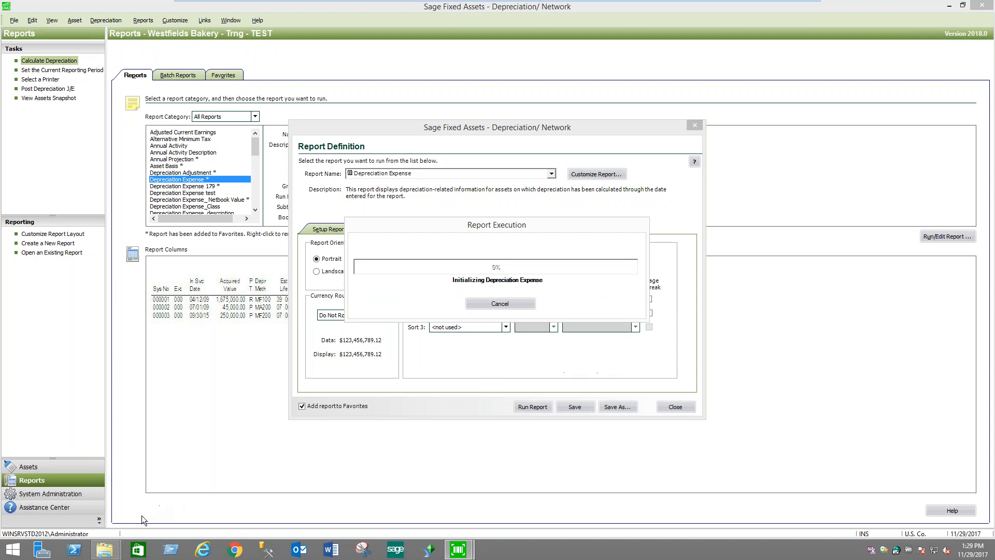
mouse_move(113, 548)
click(176, 456)
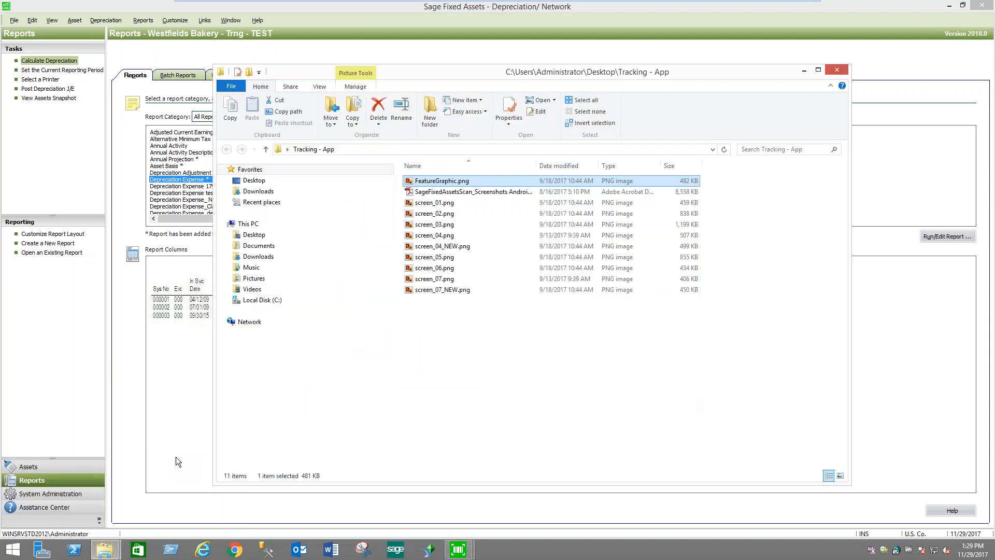
click(836, 71)
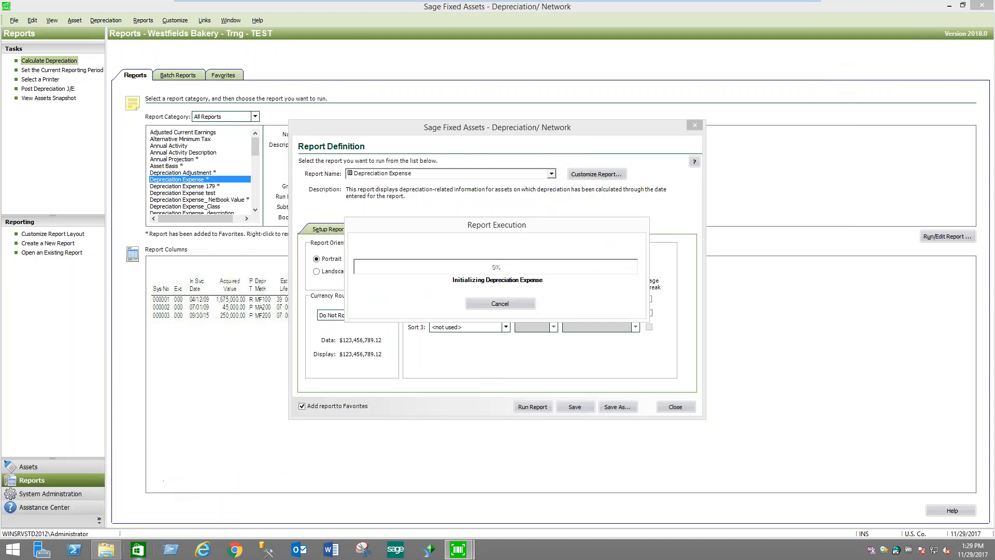
Switch to the Batch folder in File Explorer and open Sample U.S. Company_FAS_79XVO_DeprExpense.rpt in Crystal Reports
click(108, 550)
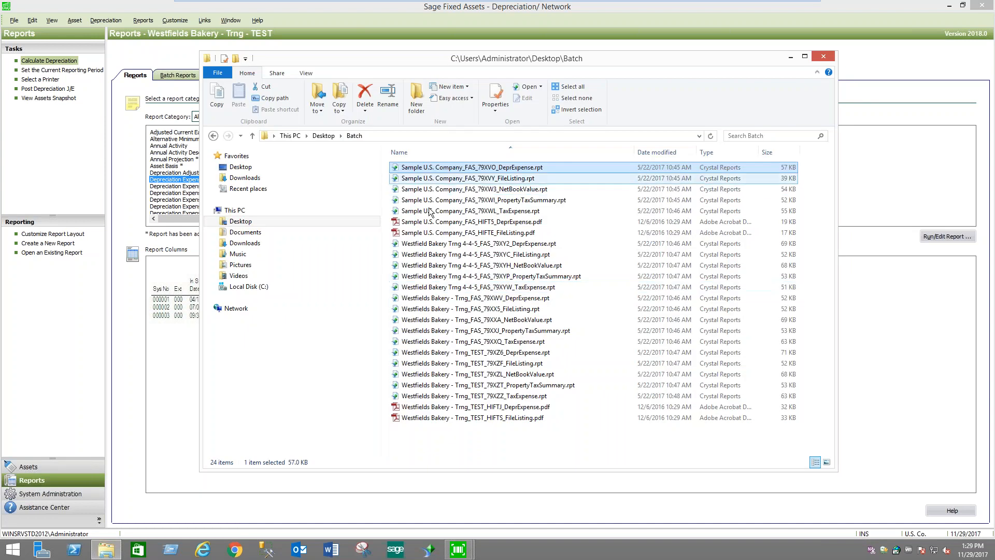
click(505, 167)
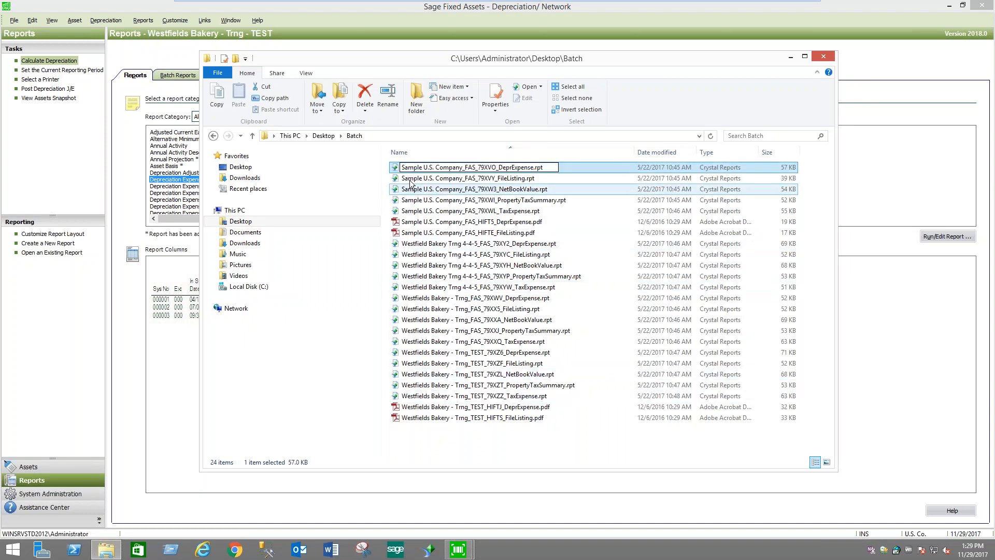
key(Escape)
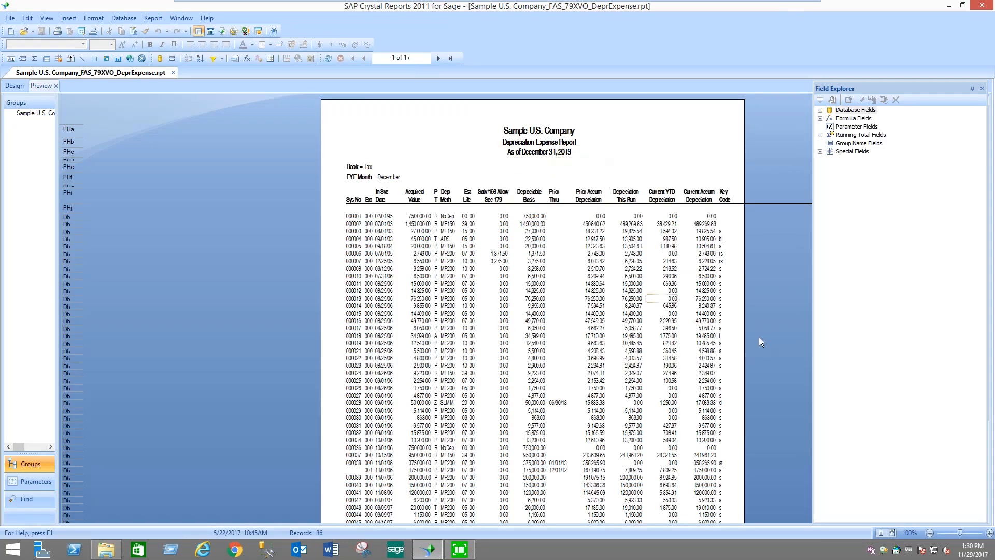
Examine the report's SQLCommand database fields and running total fields, and return to Sage Fixed Assets with the Batch folder minimized
click(820, 110)
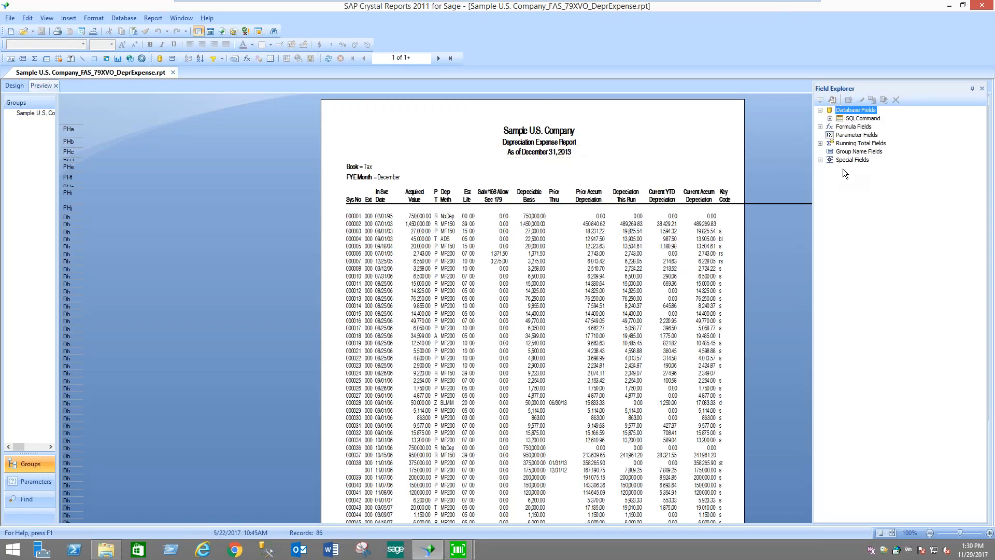
click(830, 118)
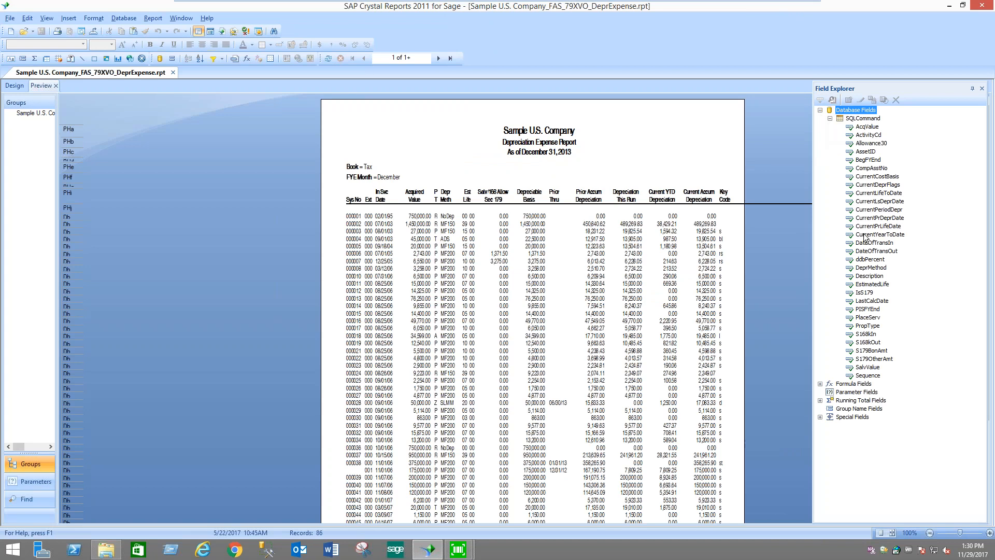
click(821, 400)
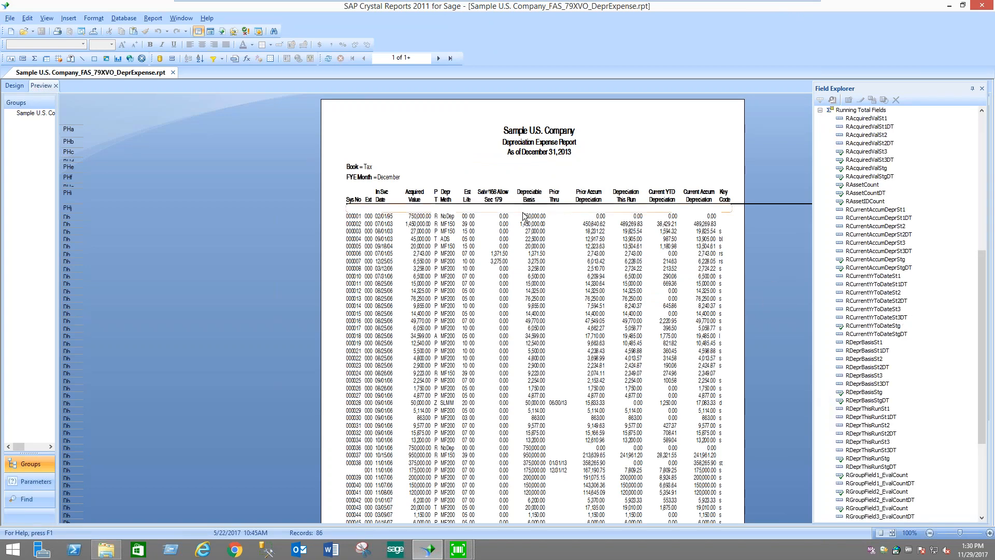
click(982, 5)
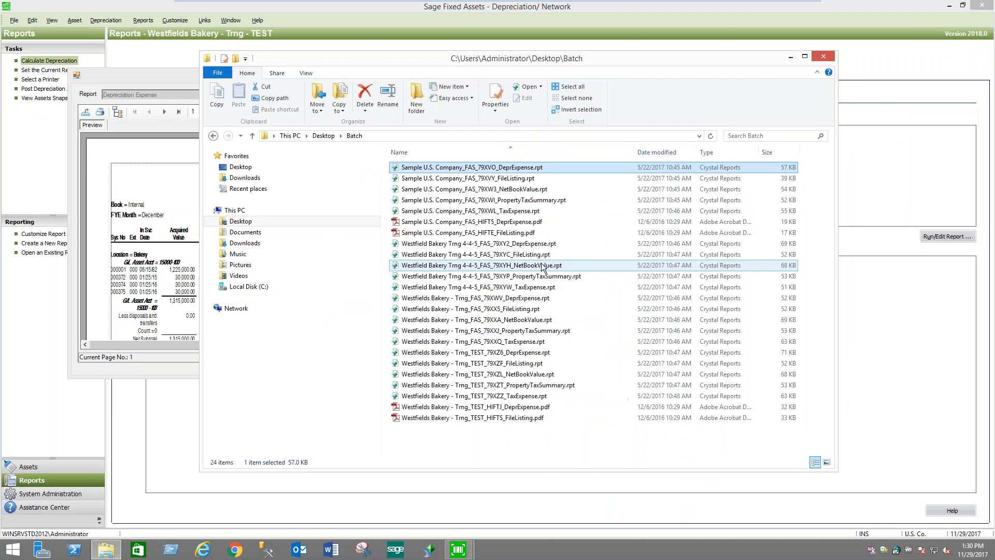
click(791, 56)
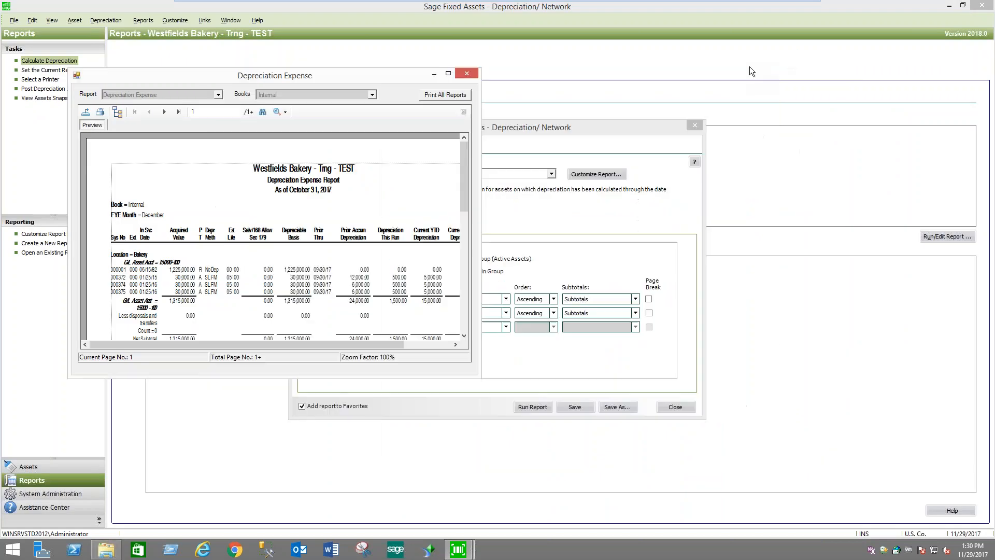
Maximize the Internal book Depreciation Expense report, enlarge it to 150% and examine the G/L asset account subtotals for the Bakery location
click(449, 73)
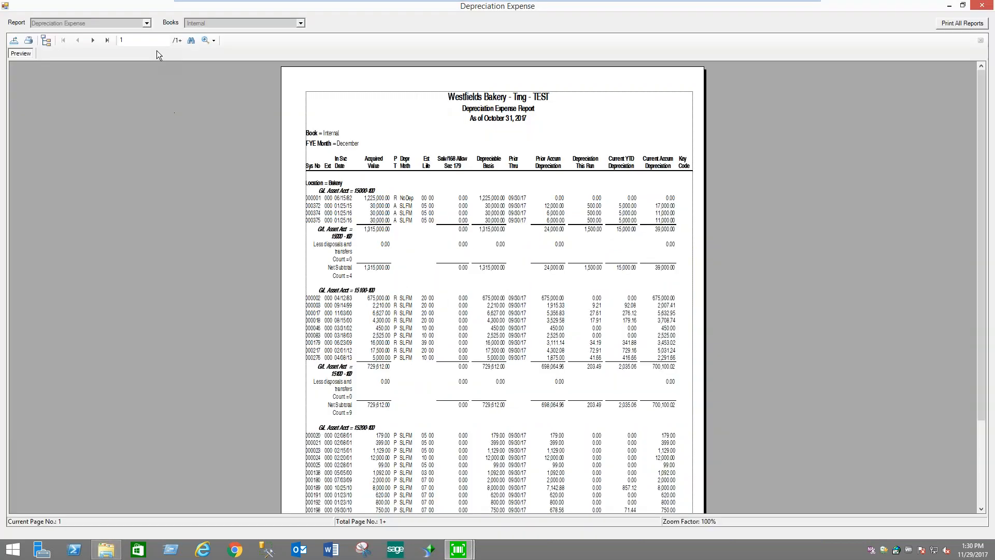
click(210, 40)
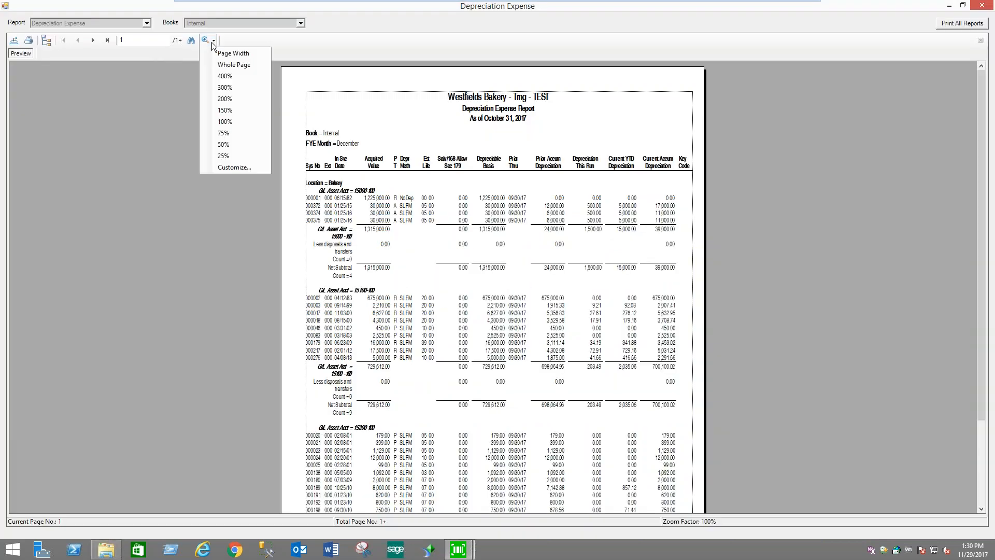
click(230, 110)
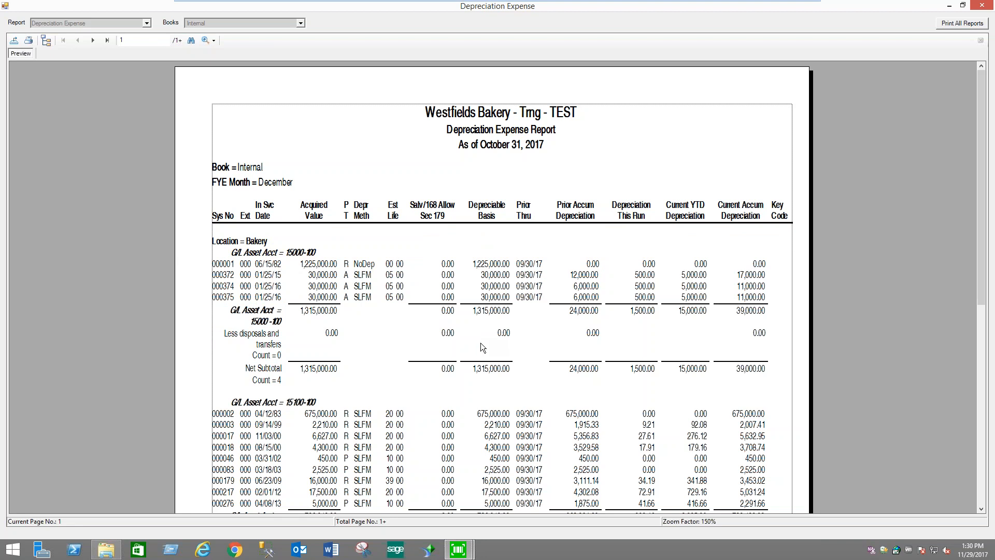
scroll(480, 343, down, 2)
scroll(487, 341, down, 2)
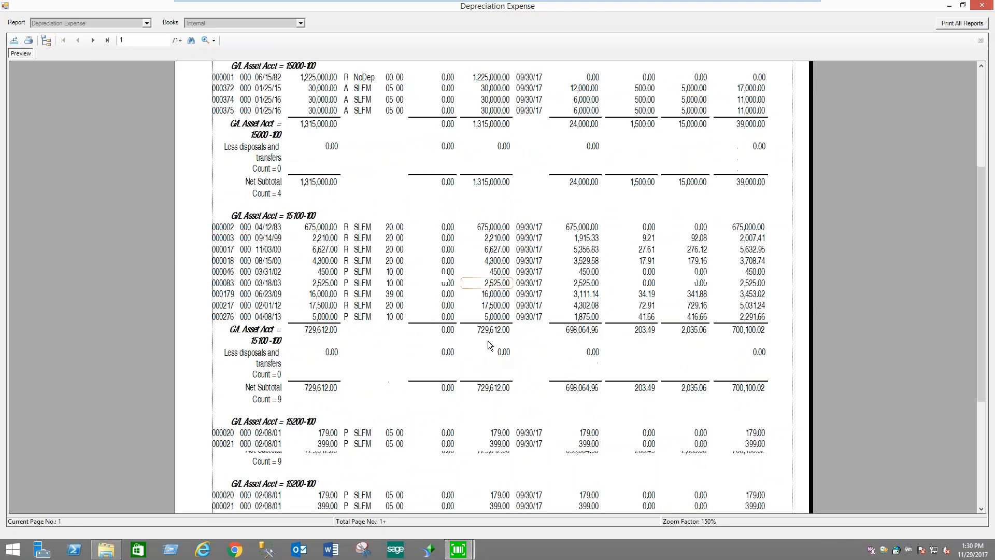
scroll(488, 340, down, 2)
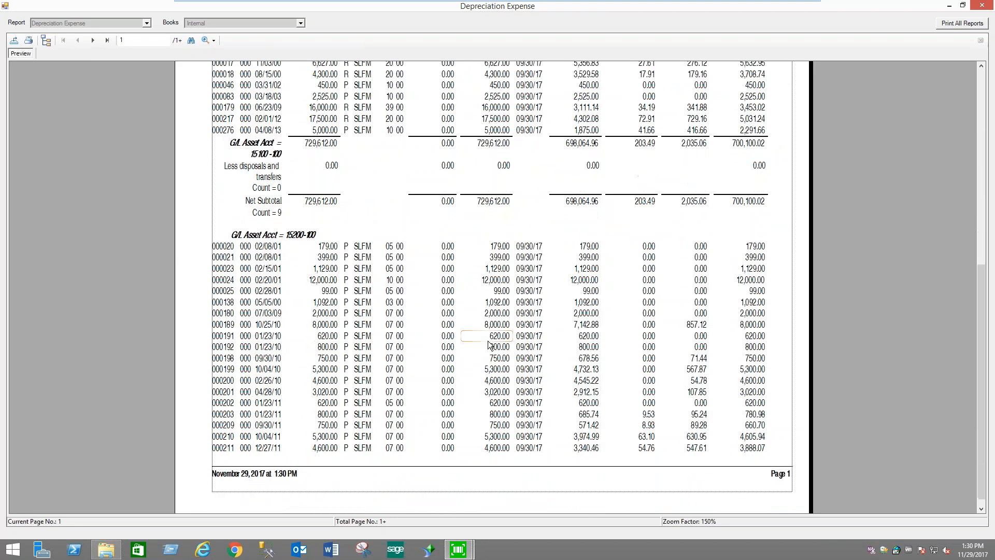
View the second page of the Depreciation Expense report, close the report, and look through the available report names
click(93, 39)
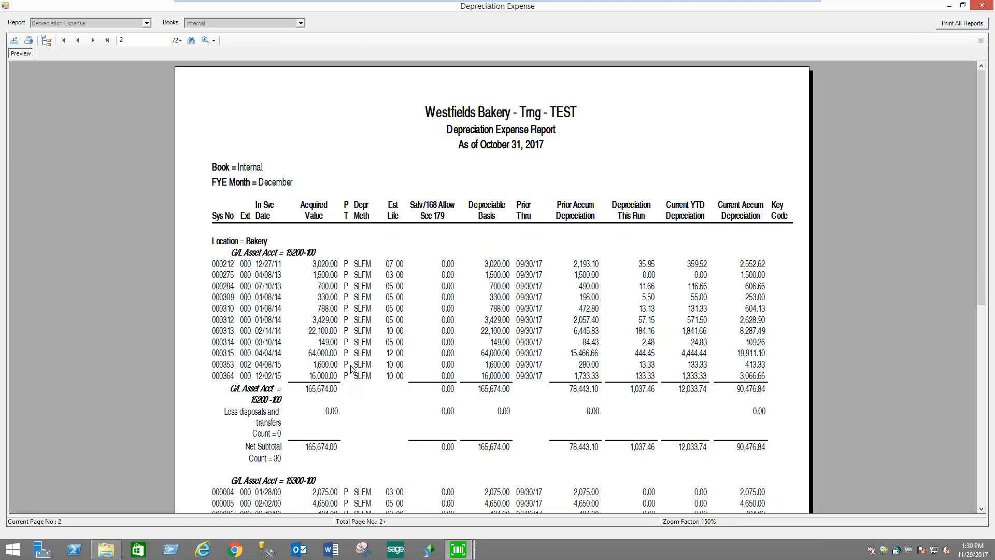
click(981, 6)
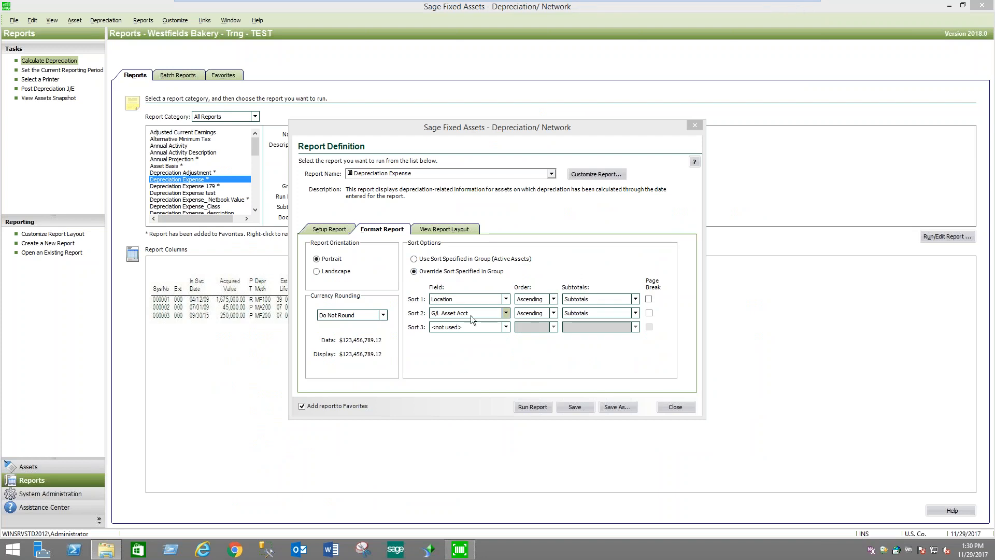
click(552, 175)
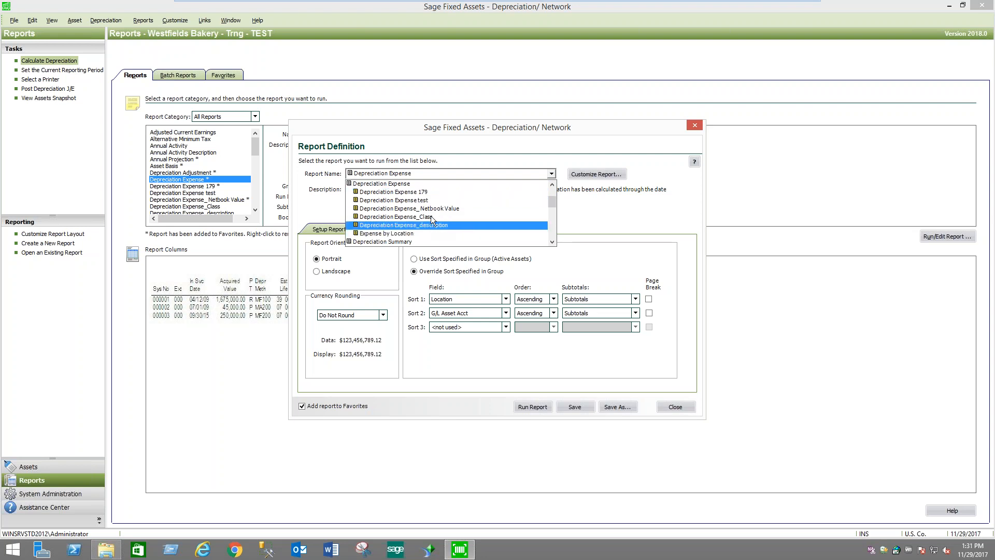
click(605, 211)
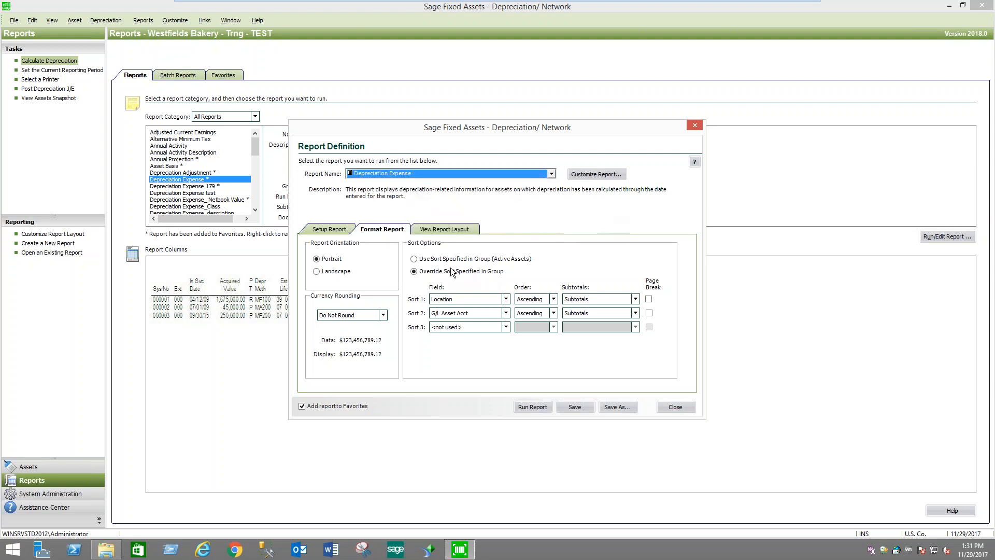
Select Use Sort Specified in Group (Active Assets), review the report's customizable columns, and close the customization and report definition without saving
click(415, 259)
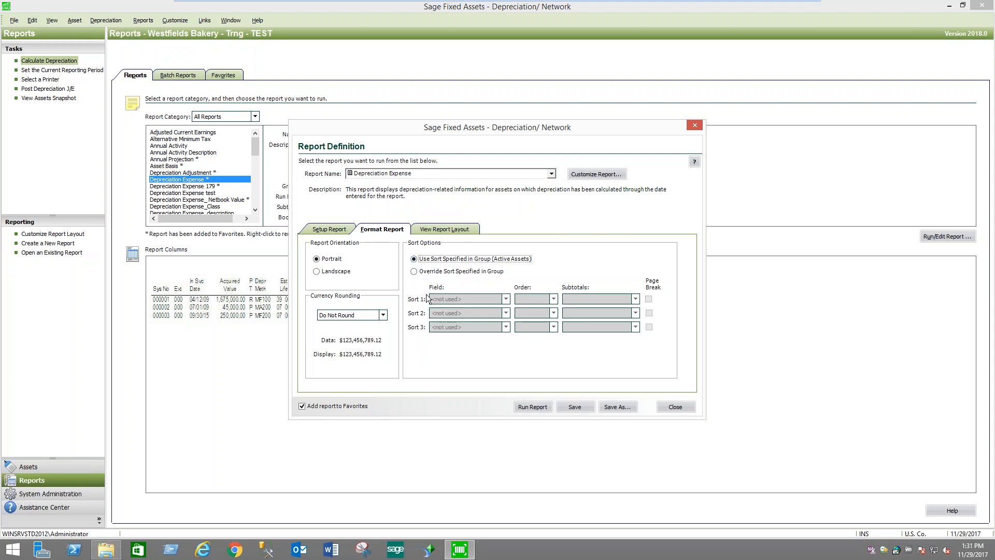
click(596, 174)
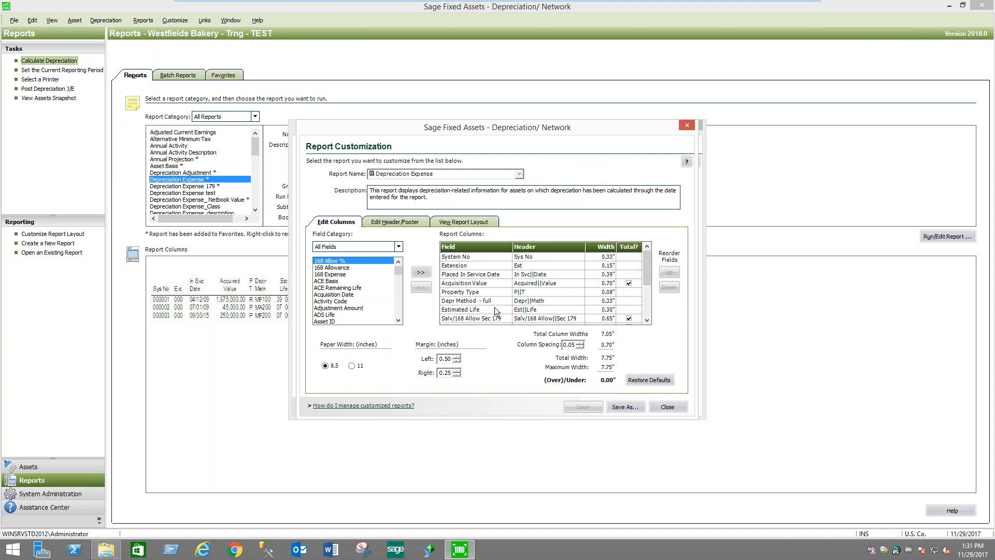
drag(646, 266, 647, 286)
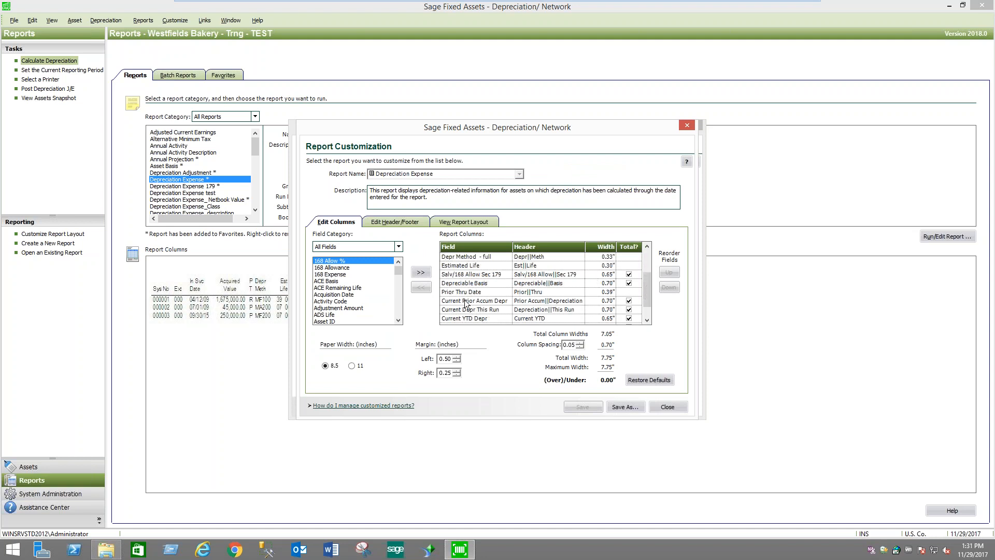
click(678, 405)
click(686, 407)
Run Form 4562 - Depreciation and Amortization for the Active Assets group, Tax book, with the fiscal year beginning 01/2016
drag(254, 152, 254, 172)
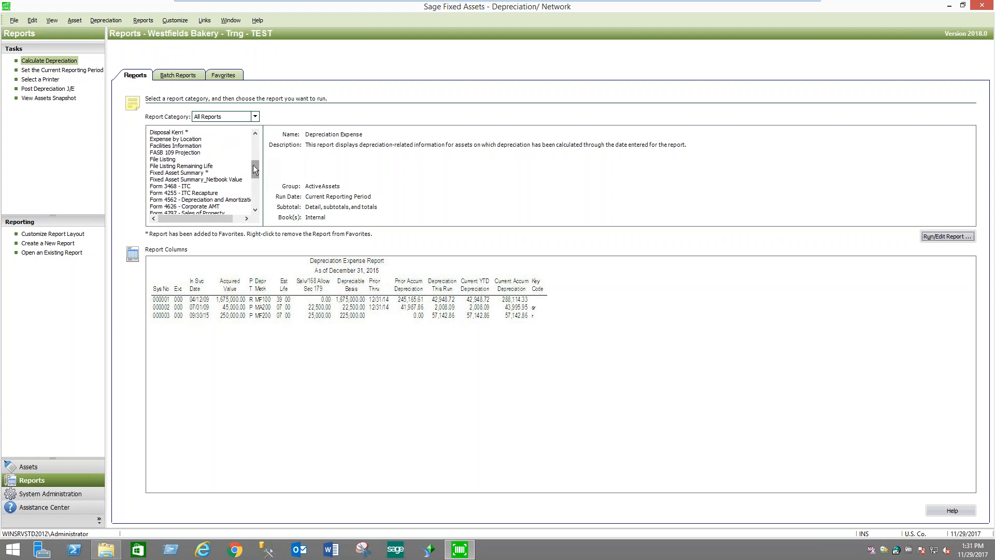
drag(256, 168, 255, 176)
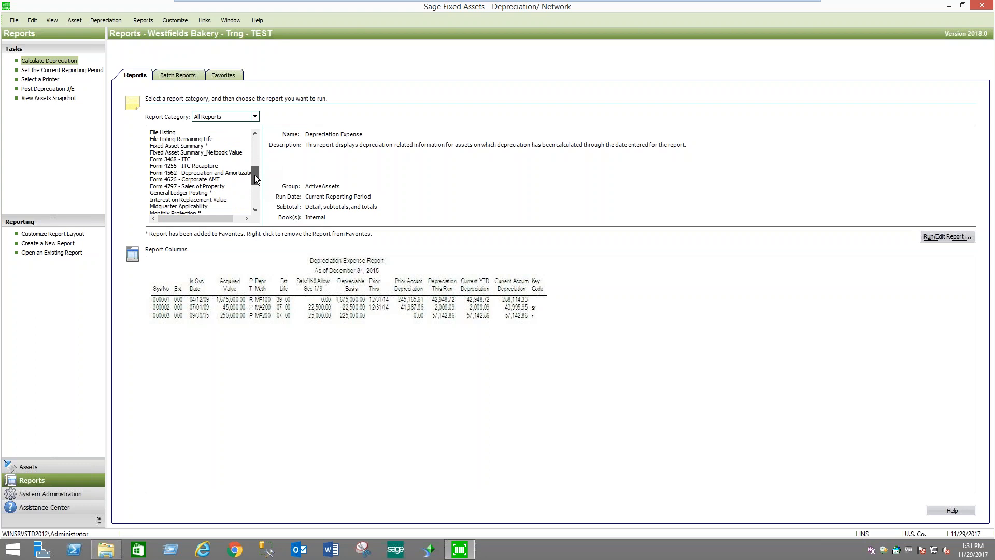
click(203, 174)
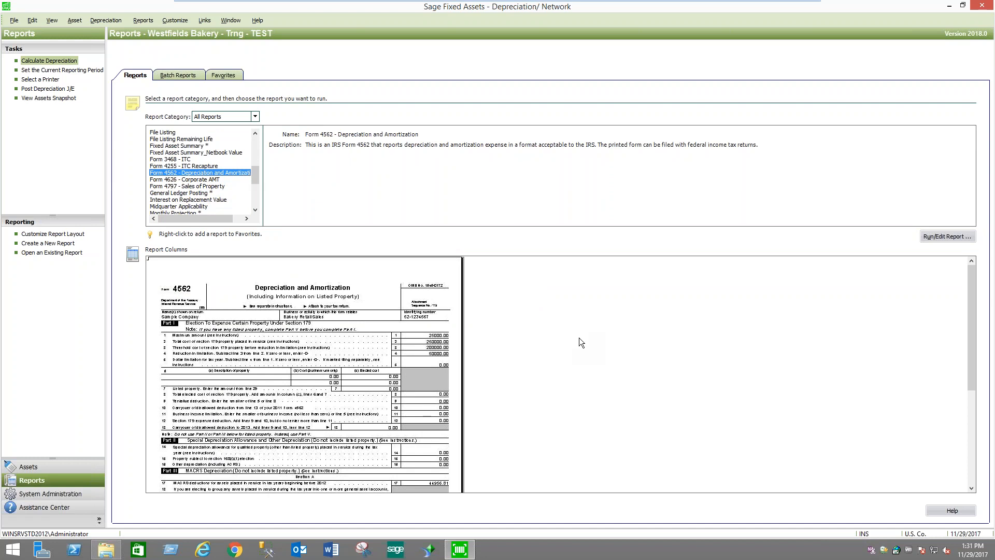
click(950, 238)
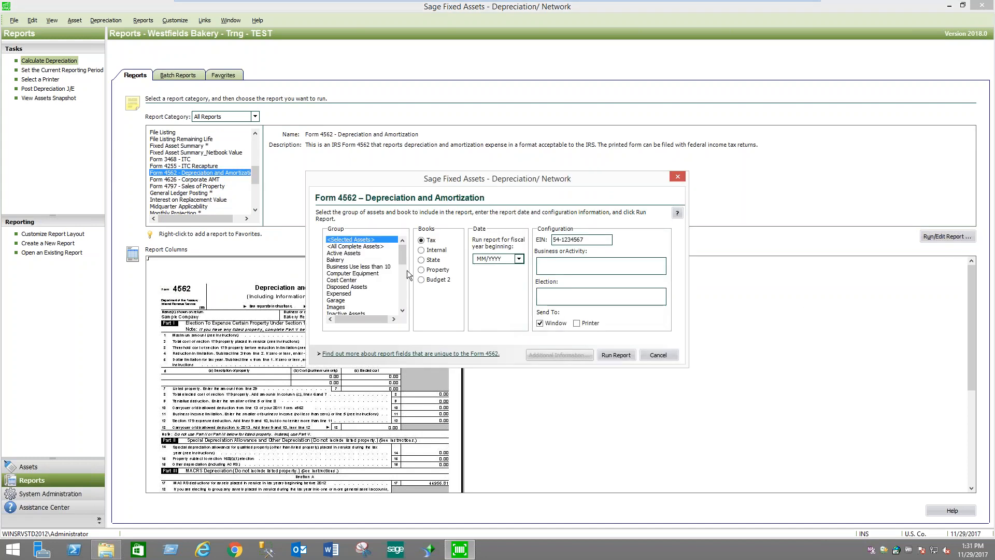
click(347, 254)
click(481, 259)
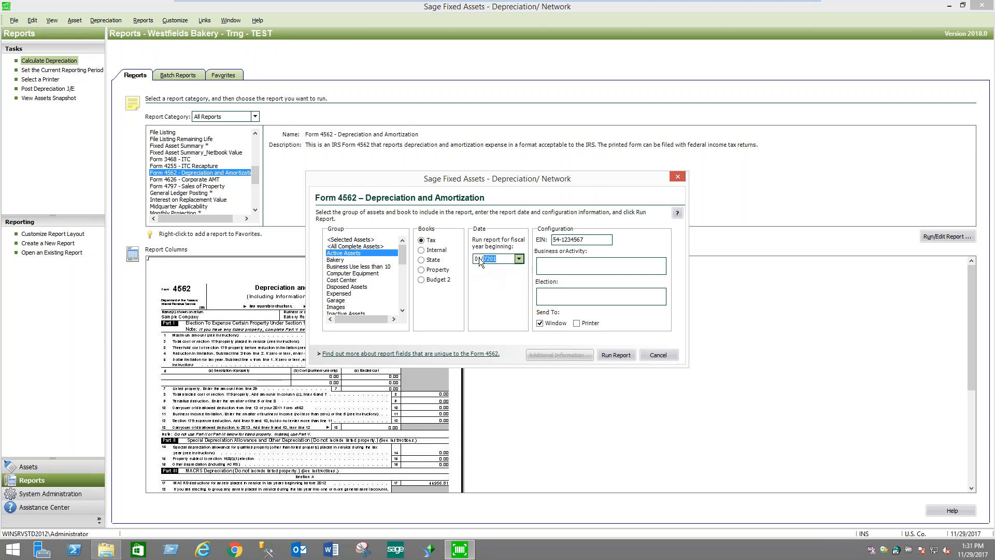
click(616, 355)
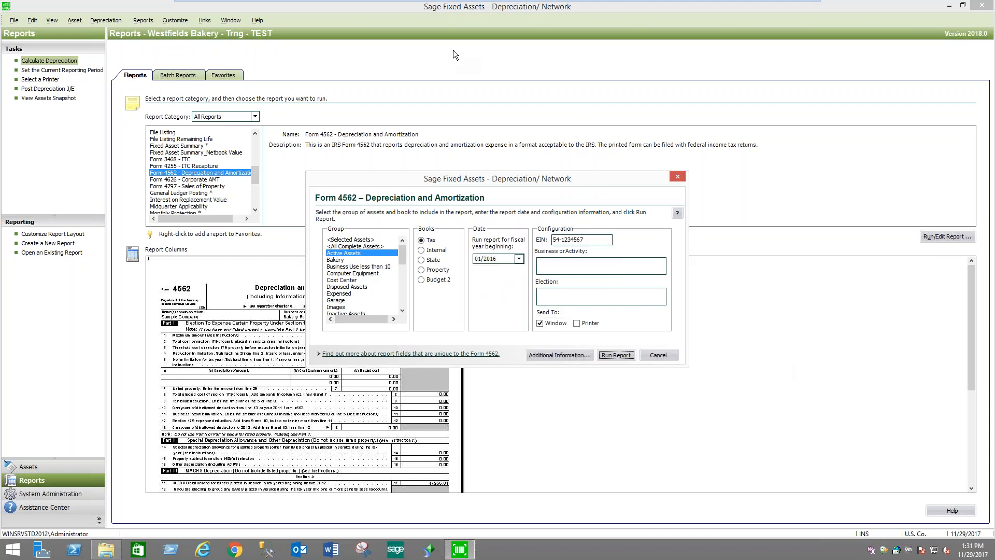
Maximize the Form 4562 report, enlarge it to 150%, and examine the expense sections and the Listed Property section on page 2
click(500, 127)
click(214, 42)
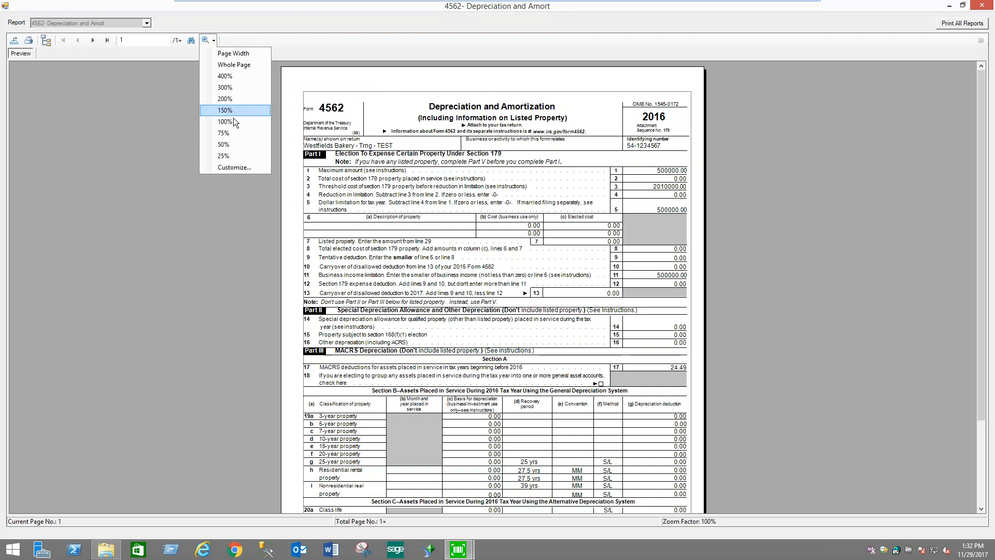
click(238, 113)
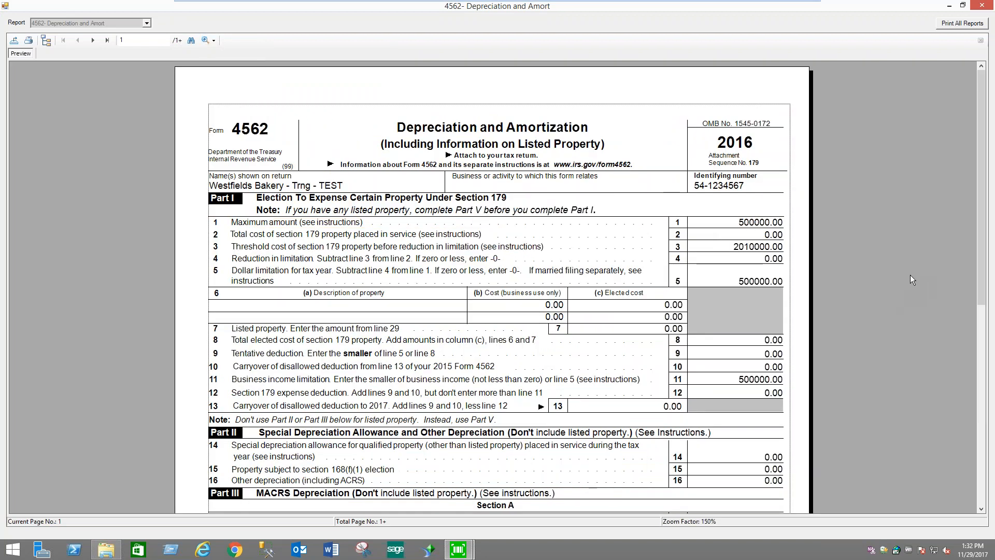
click(93, 41)
scroll(890, 310, down, 1)
scroll(891, 310, down, 5)
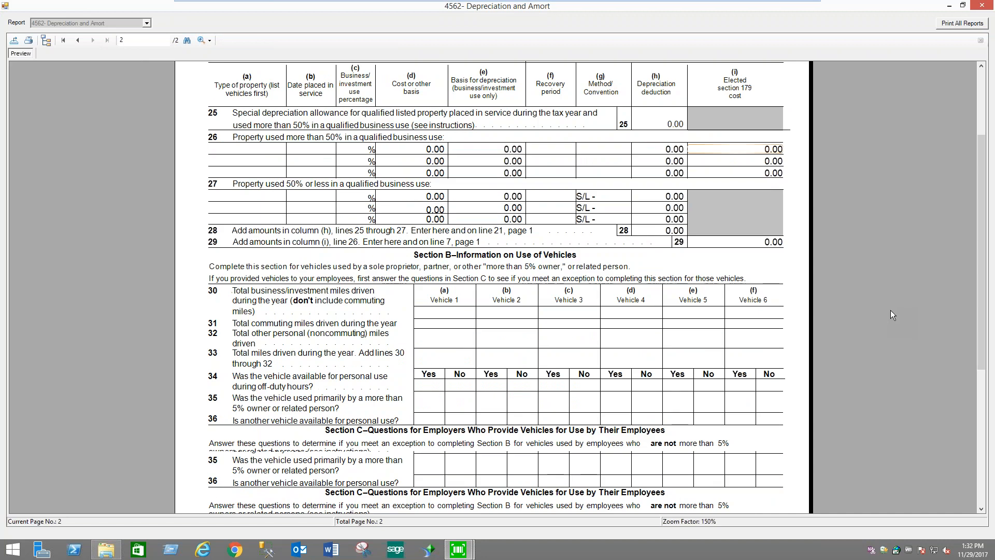
scroll(890, 310, up, 5)
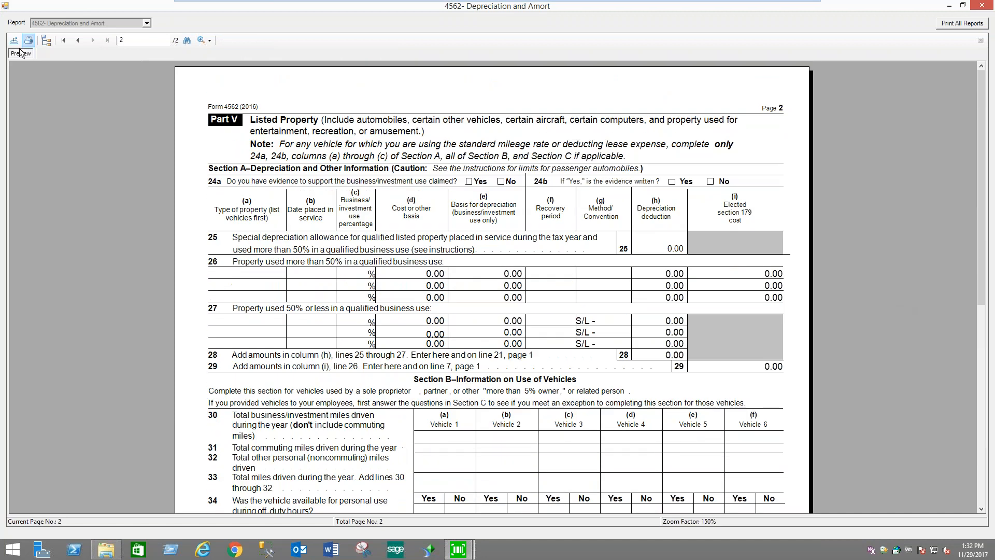
Check the export file types offered for the Form 4562 report, cancel the export, and close the report and its setup
click(14, 40)
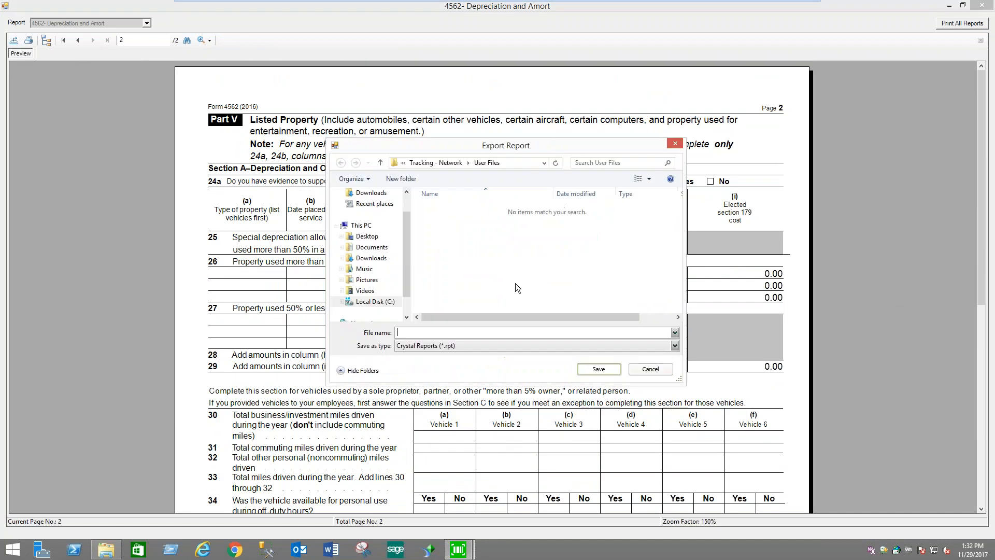
click(675, 347)
click(676, 349)
click(663, 369)
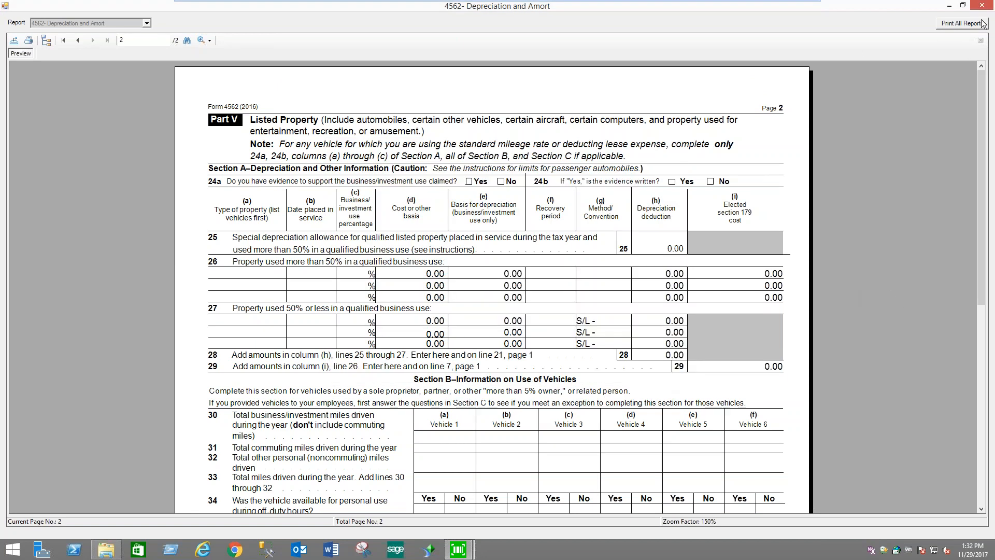
click(982, 6)
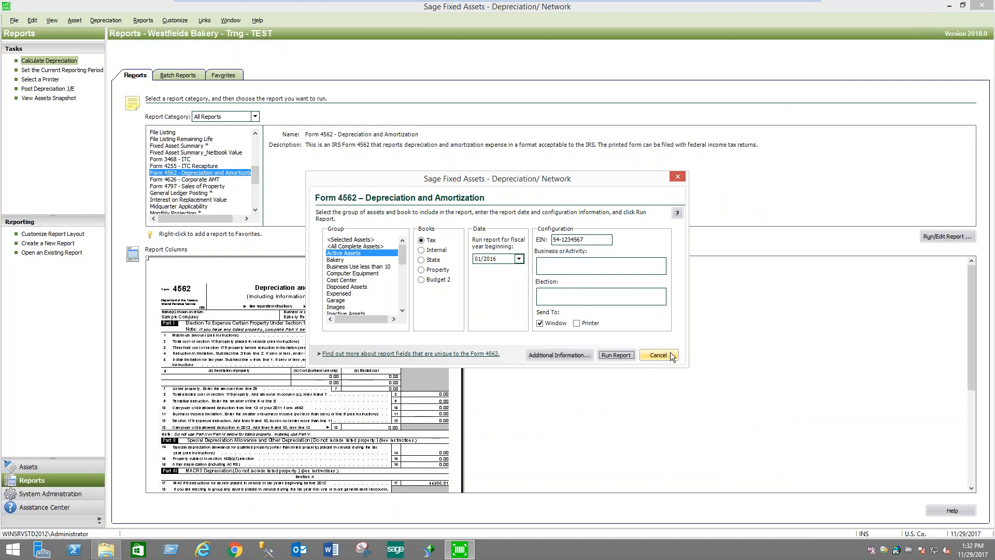
click(614, 355)
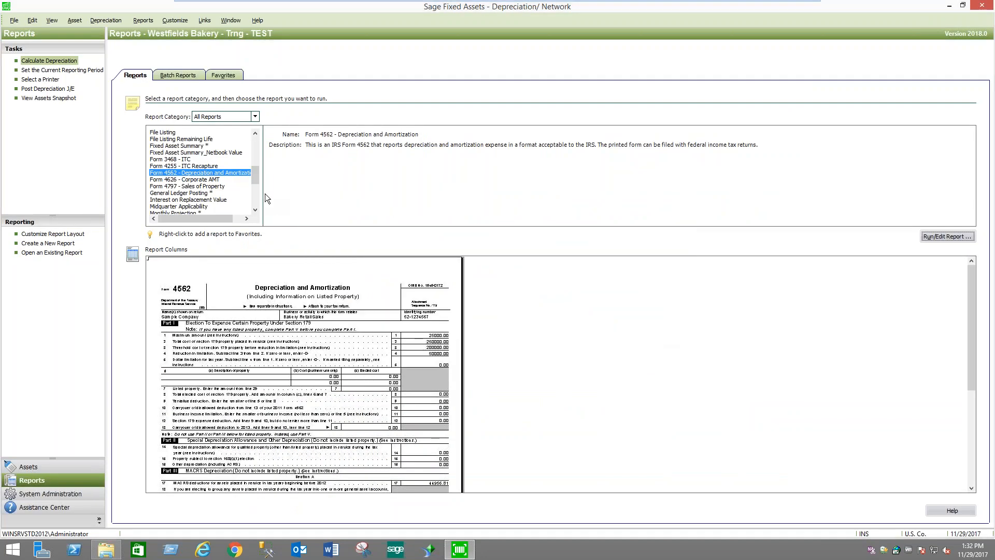
Run the Form 4797 - Sales of Property worksheet for the Active Assets group, Tax book, with the fiscal year beginning 01/2015
click(199, 187)
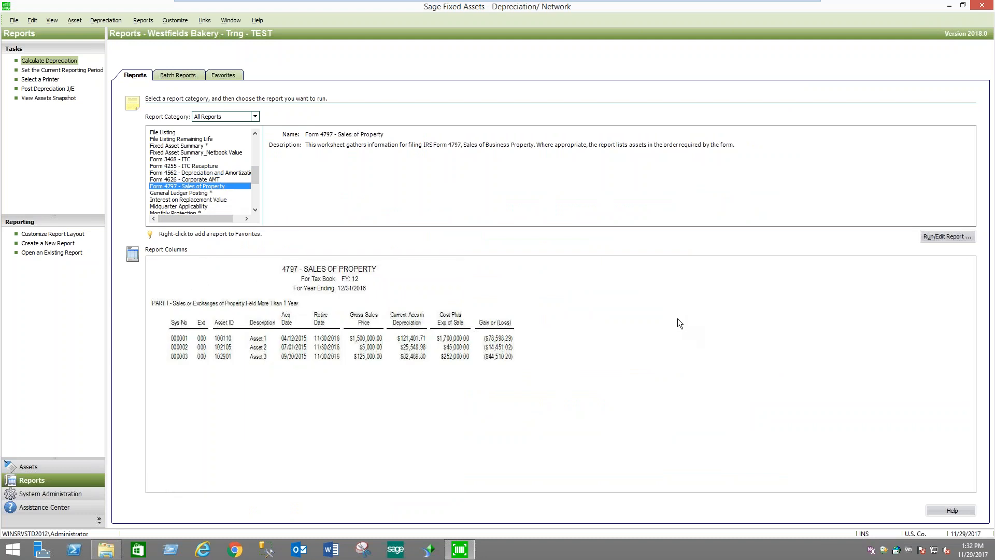
click(947, 237)
click(343, 260)
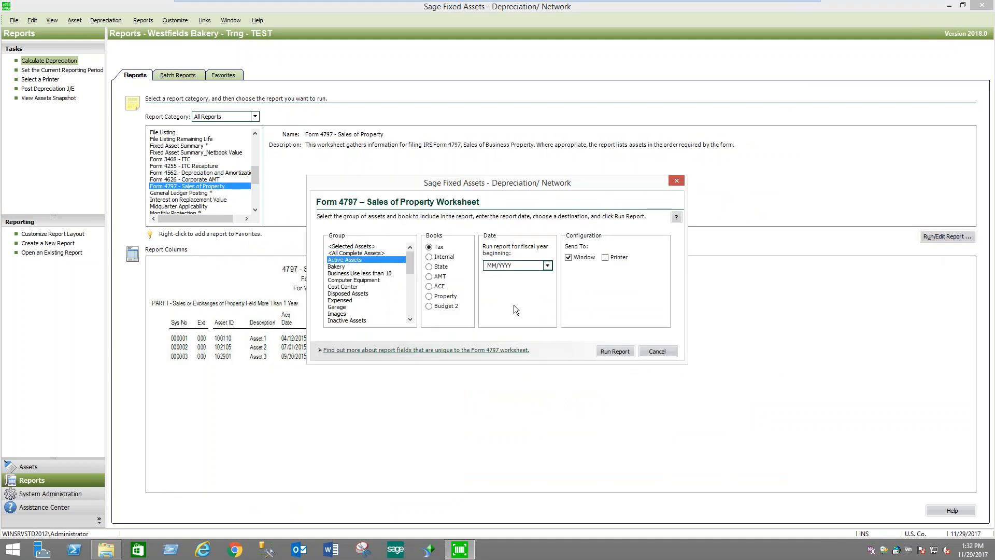
click(489, 265)
click(620, 351)
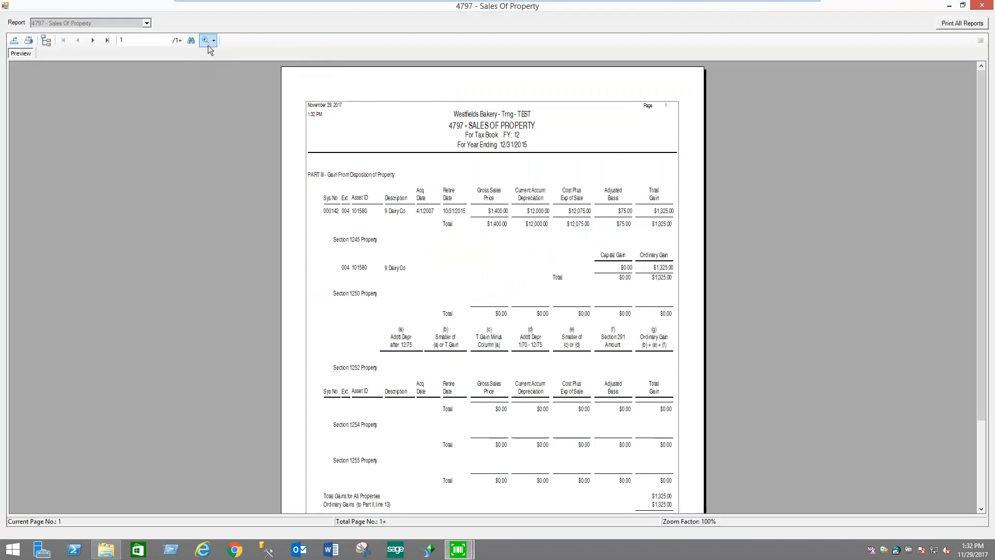
Enlarge the Form 4797 report to 150%, examine the gains and losses on both pages, and close the report and its setup
click(213, 40)
click(237, 118)
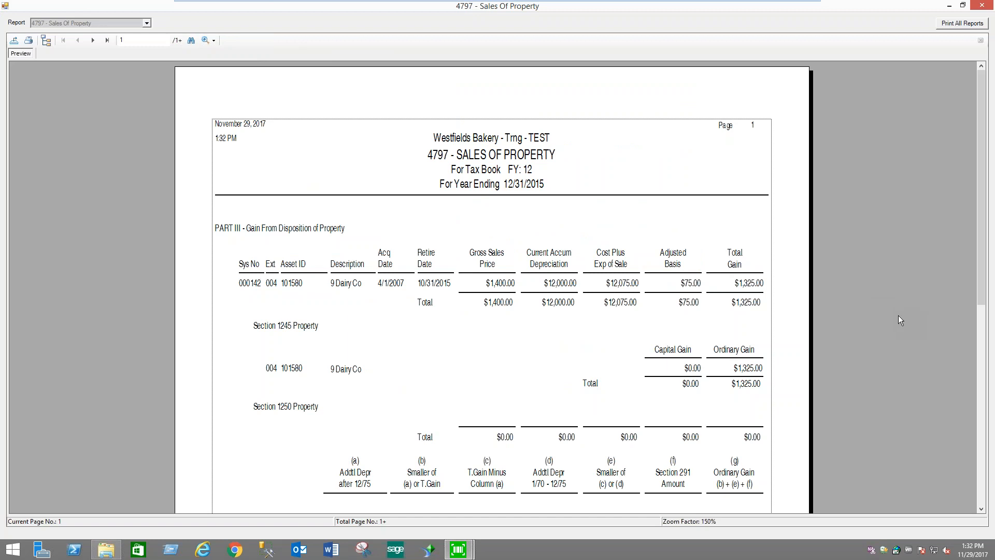
scroll(899, 315, down, 1)
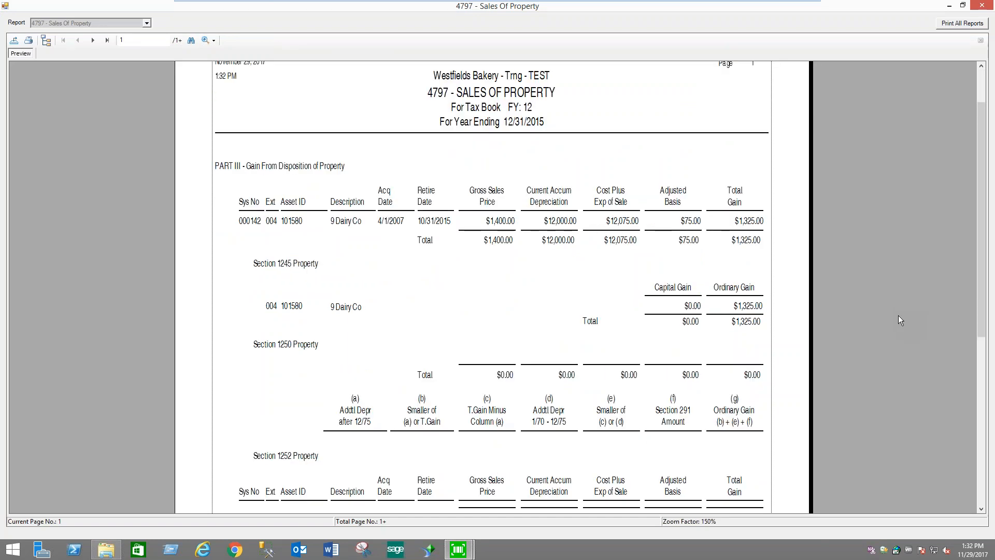
scroll(897, 316, down, 5)
click(93, 40)
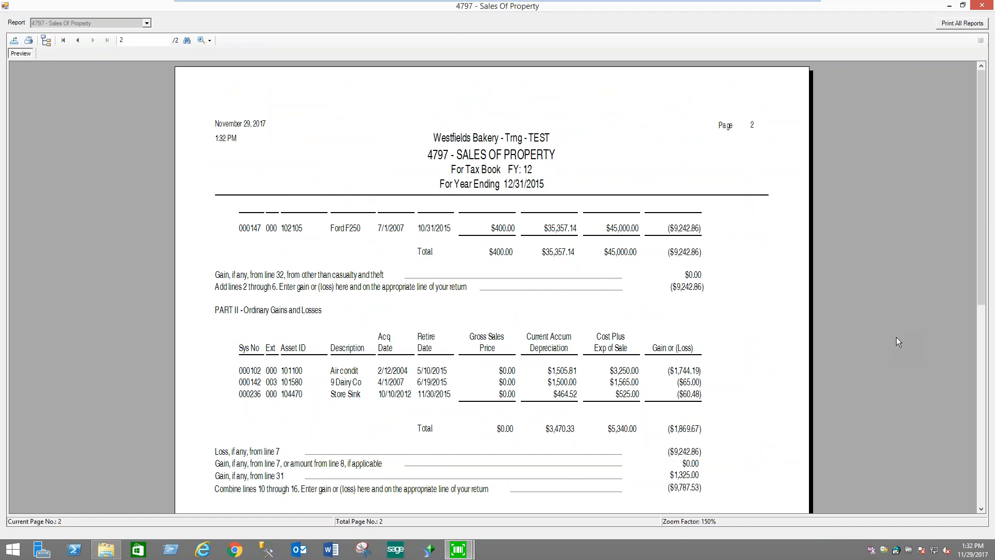
click(982, 5)
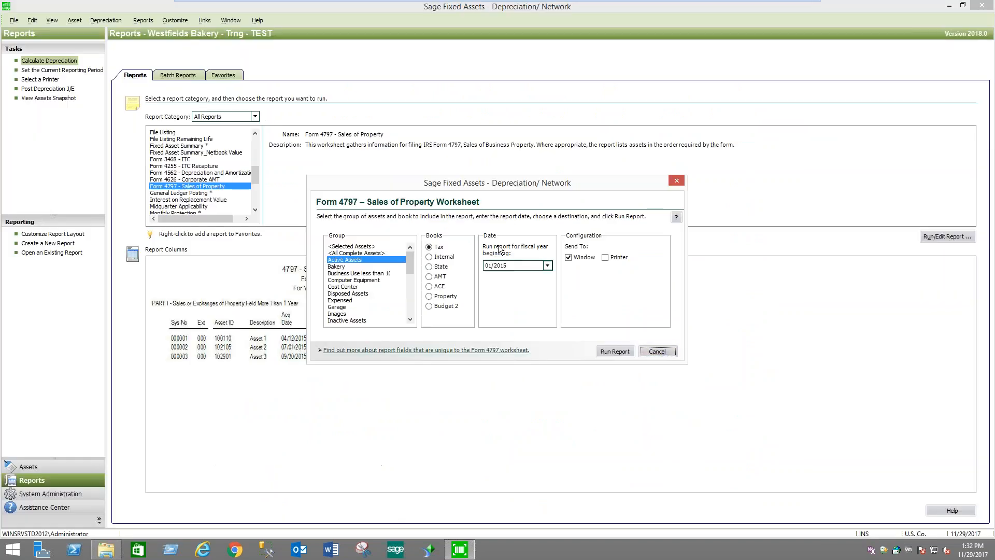
click(657, 351)
Browse to the end of the report list and preview the Transfer and Tax Expense reports
drag(256, 179, 255, 205)
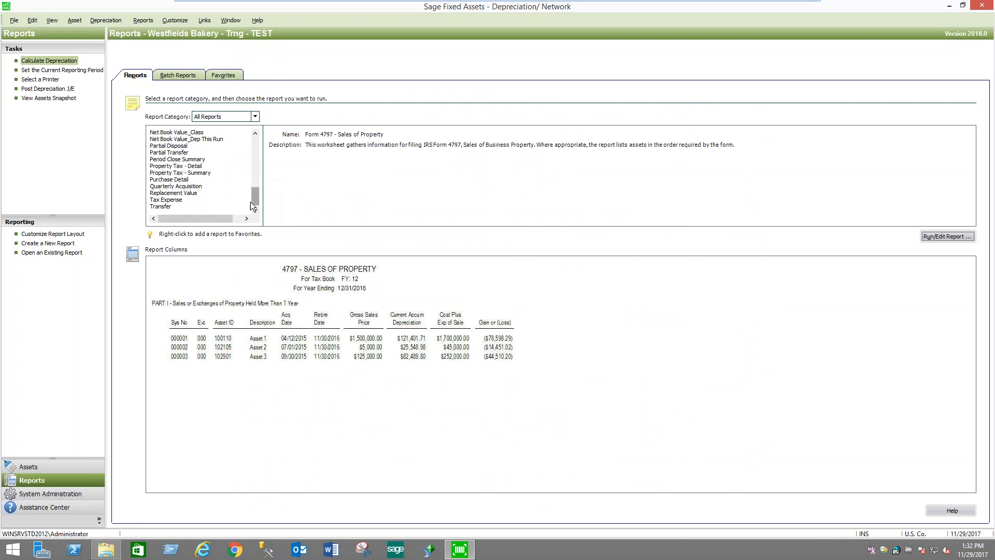
click(174, 207)
click(180, 200)
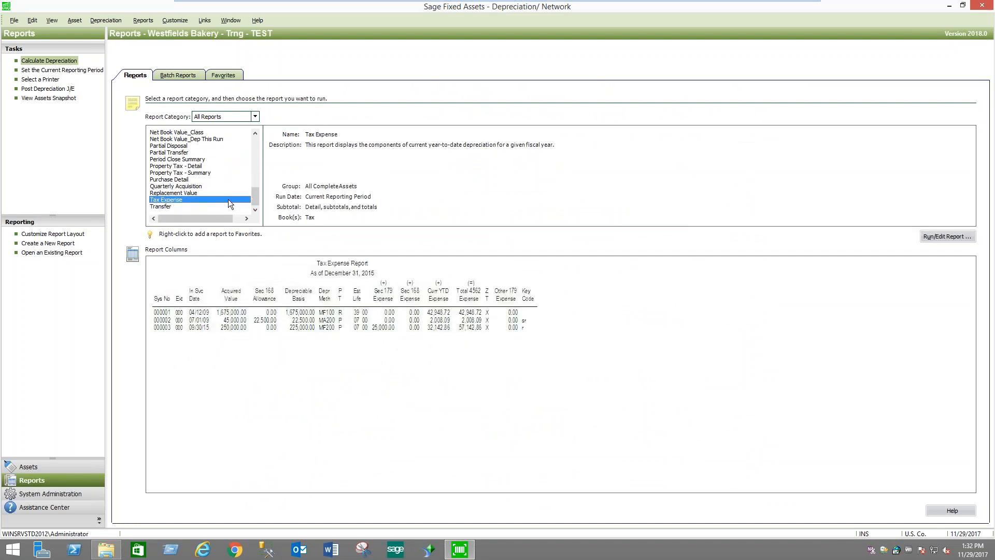
Run the Disposal report on the Tax book for all complete assets disposed from 01/01/2015 to 12/31/2017
drag(252, 196, 261, 141)
scroll(259, 151, down, 5)
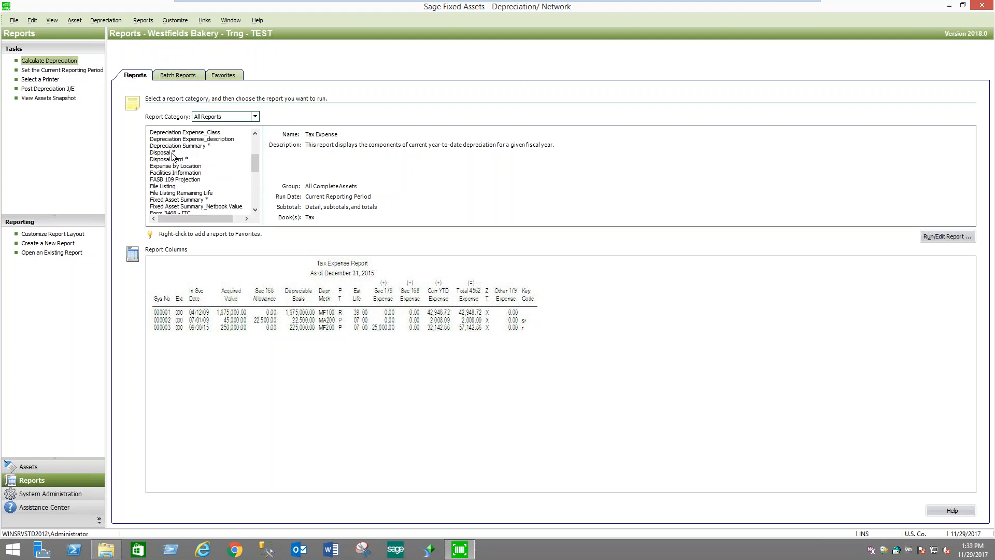
click(172, 153)
click(945, 237)
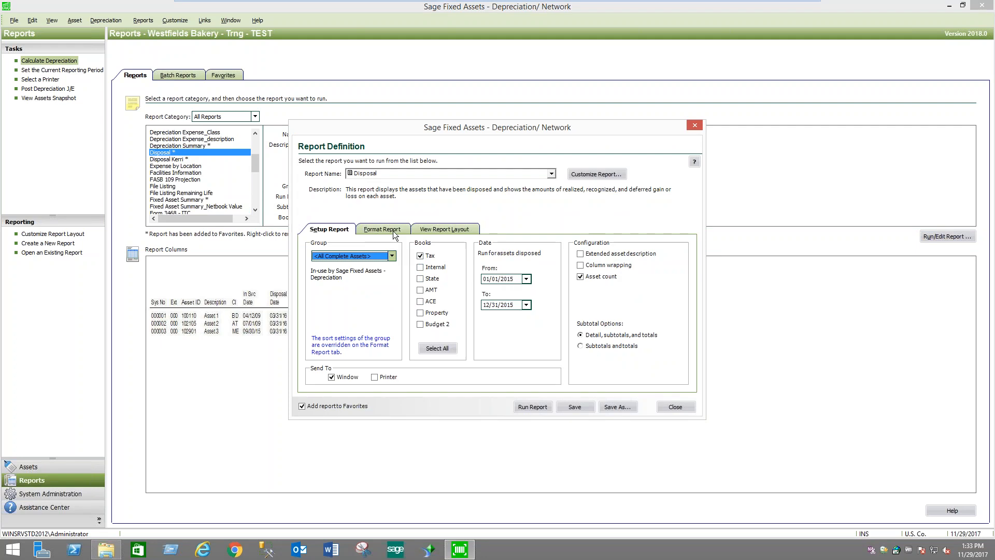
click(506, 280)
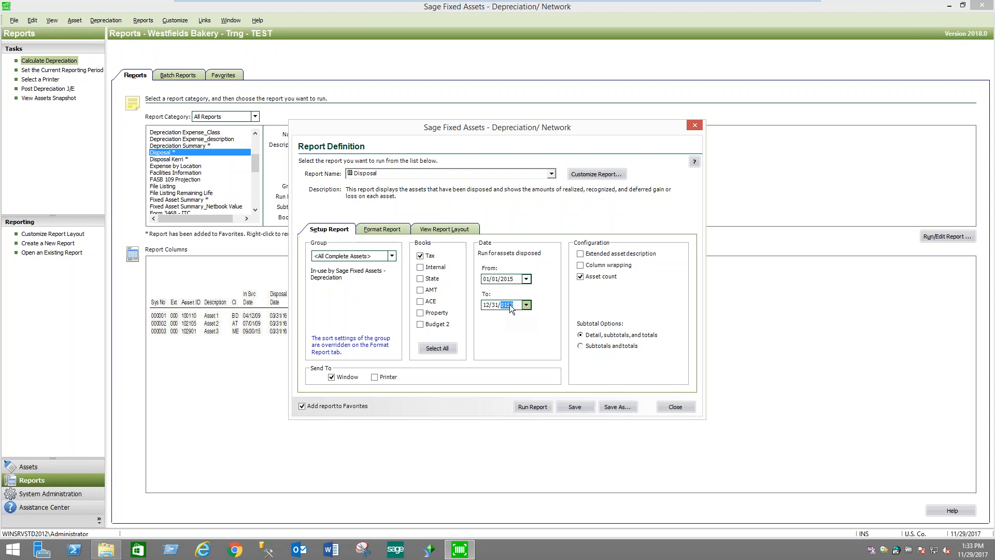
click(528, 409)
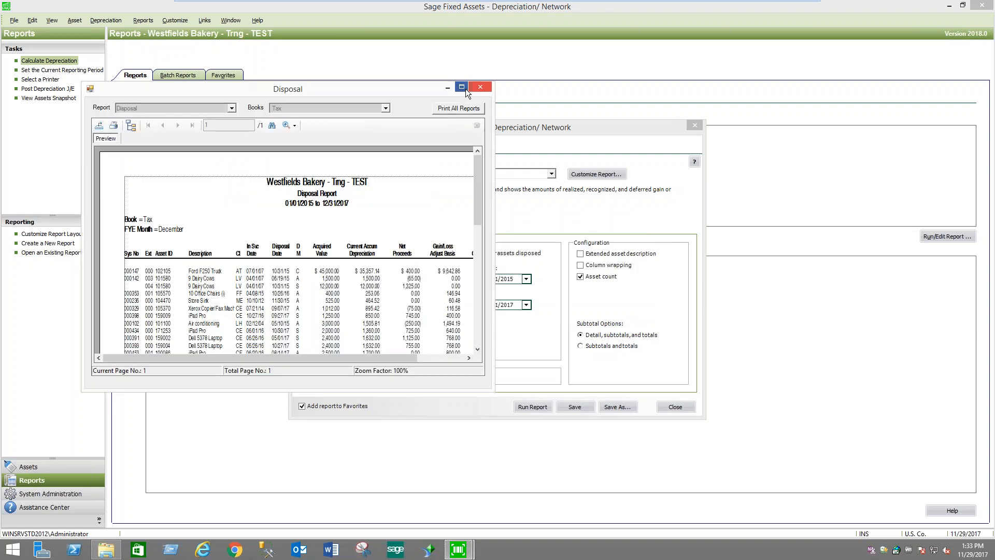
Enlarge the Disposal report to 150%, examine its proceeds, gain/loss columns and totals, and close the report and its setup
double_click(466, 89)
click(211, 42)
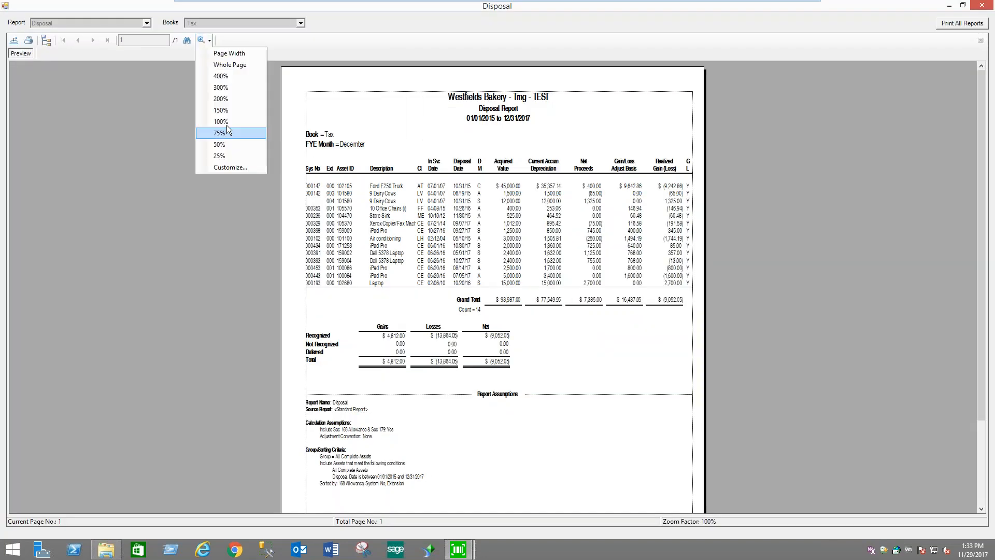
click(232, 110)
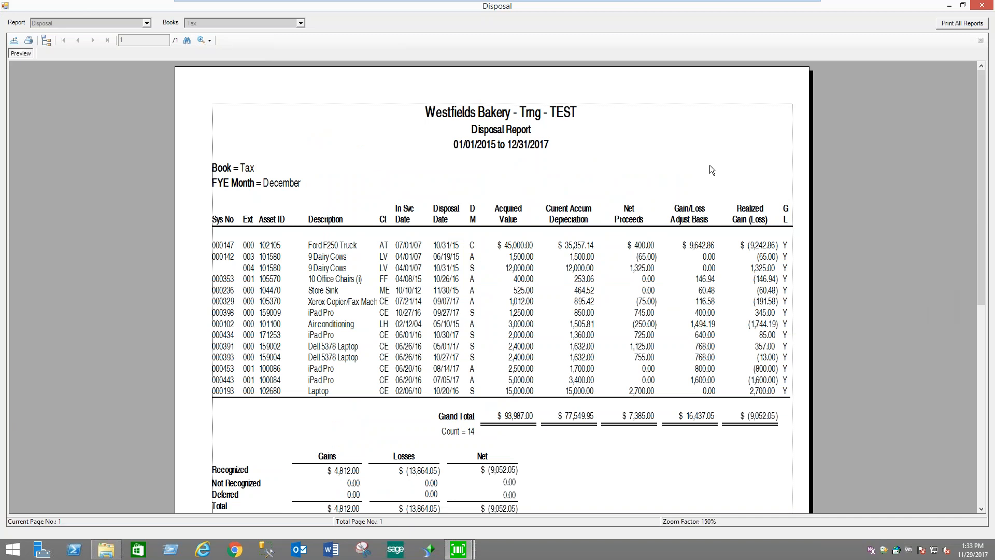
click(619, 218)
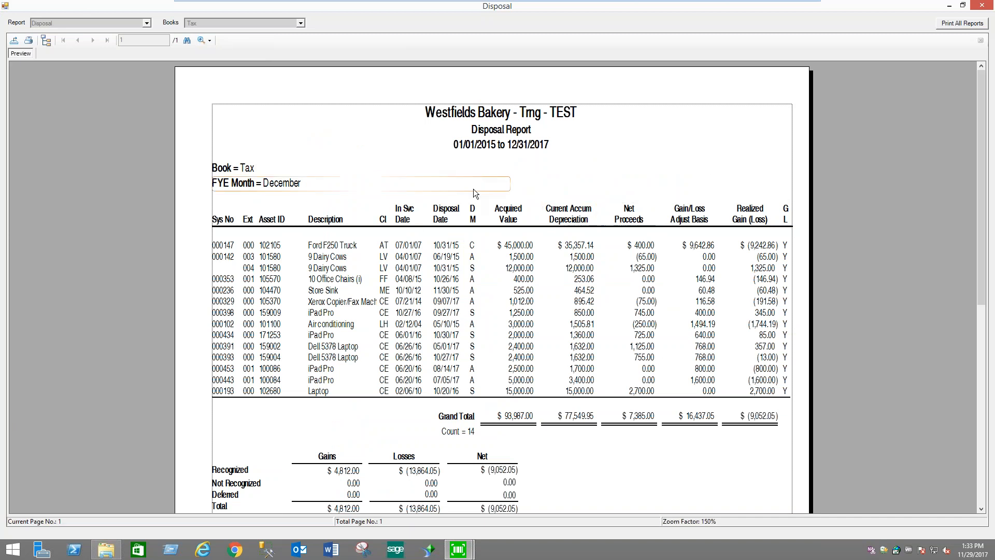
click(592, 217)
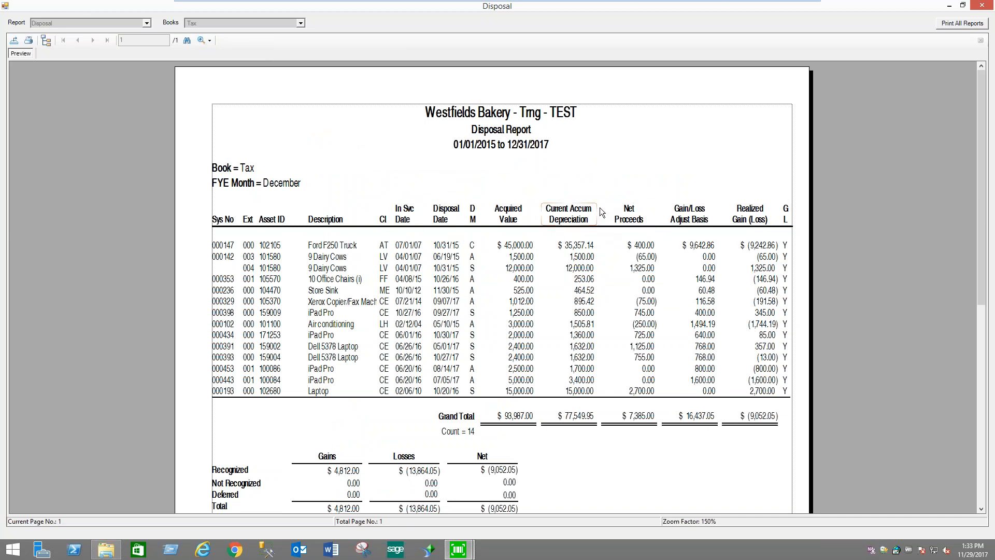
click(760, 222)
scroll(847, 378, down, 2)
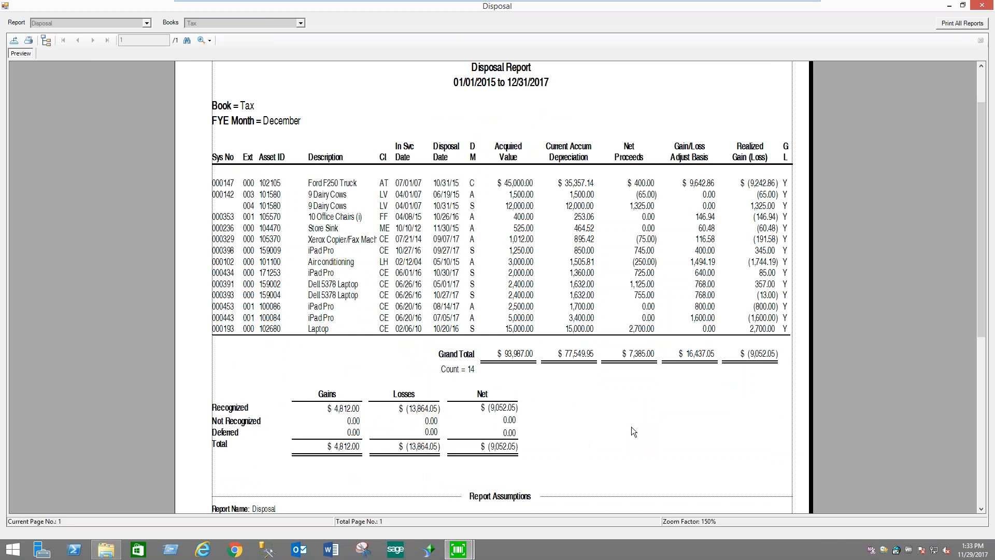
scroll(633, 430, up, 2)
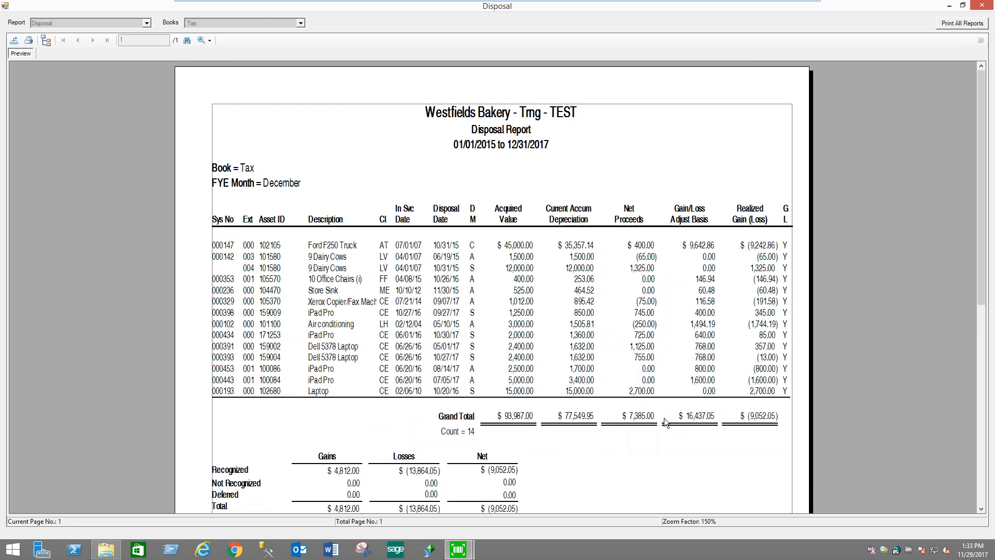
click(982, 5)
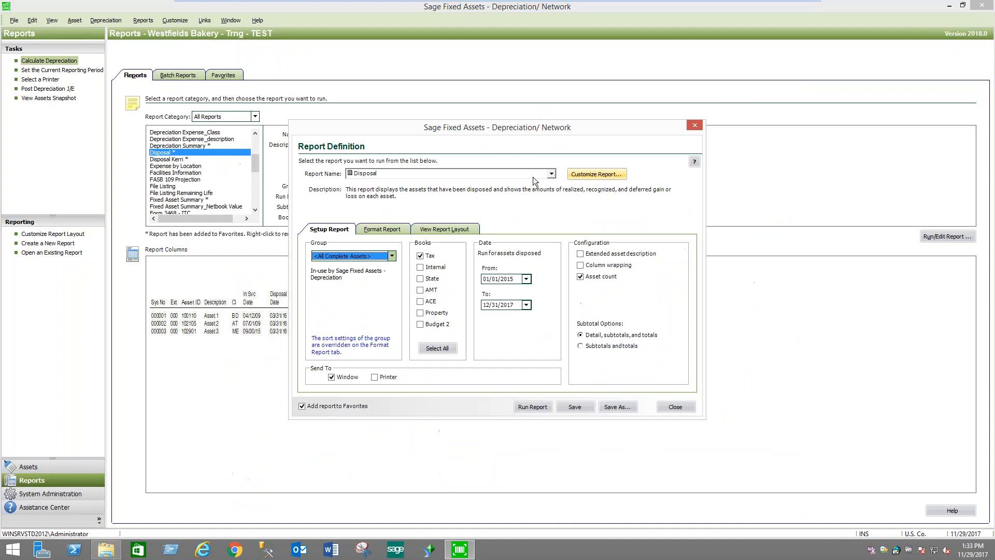
click(683, 409)
Run the Annual Activity report on the Tax book for the Active Assets group, using the current reporting period
scroll(256, 148, up, 1)
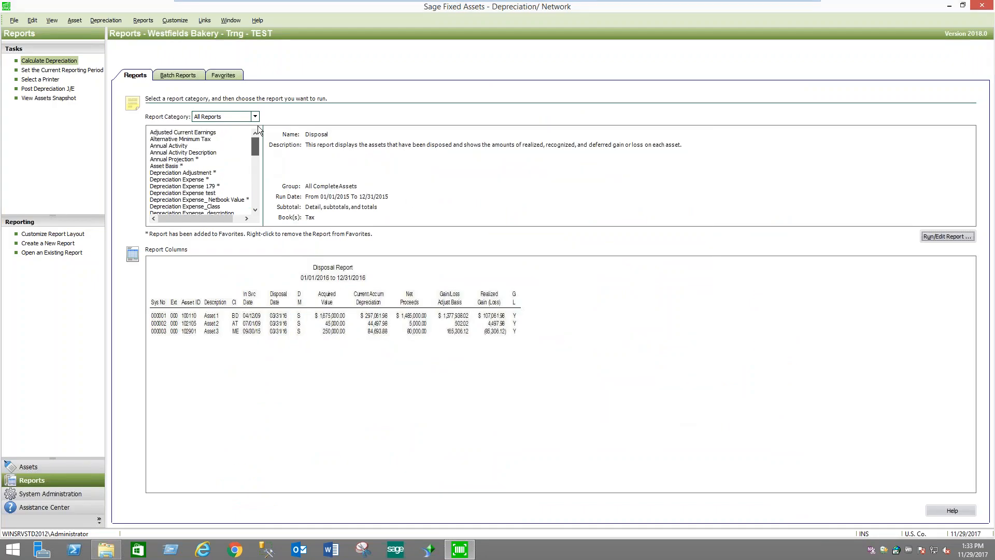
click(188, 145)
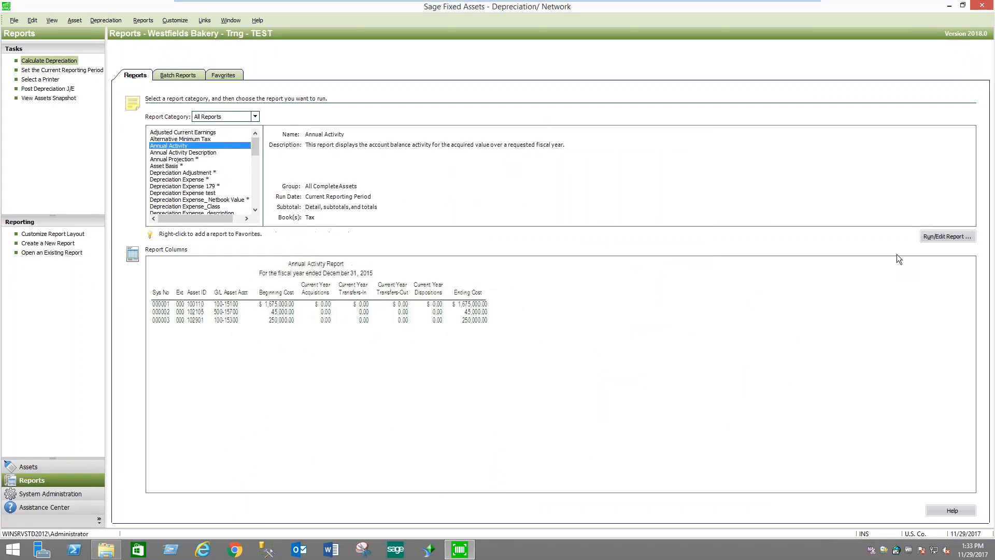
click(949, 237)
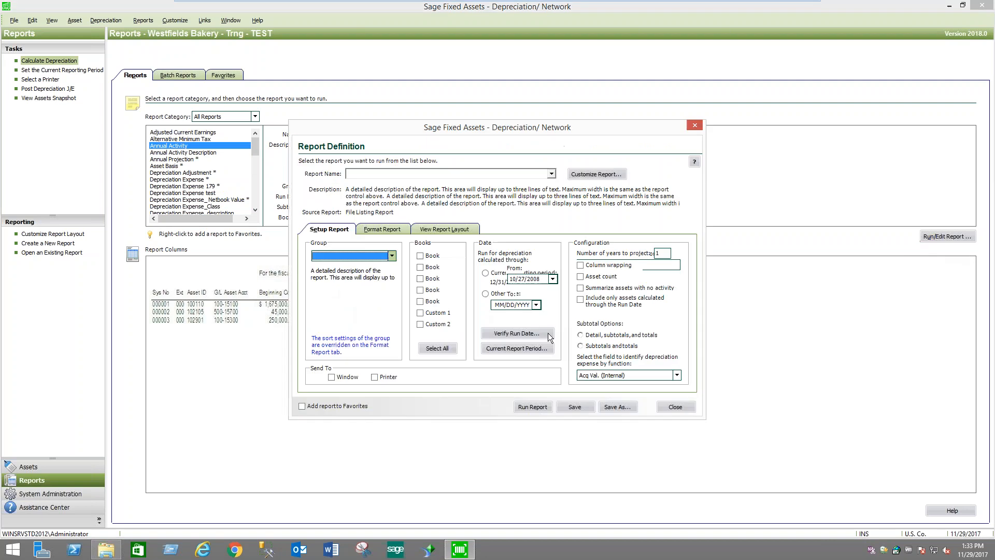
click(391, 256)
click(384, 290)
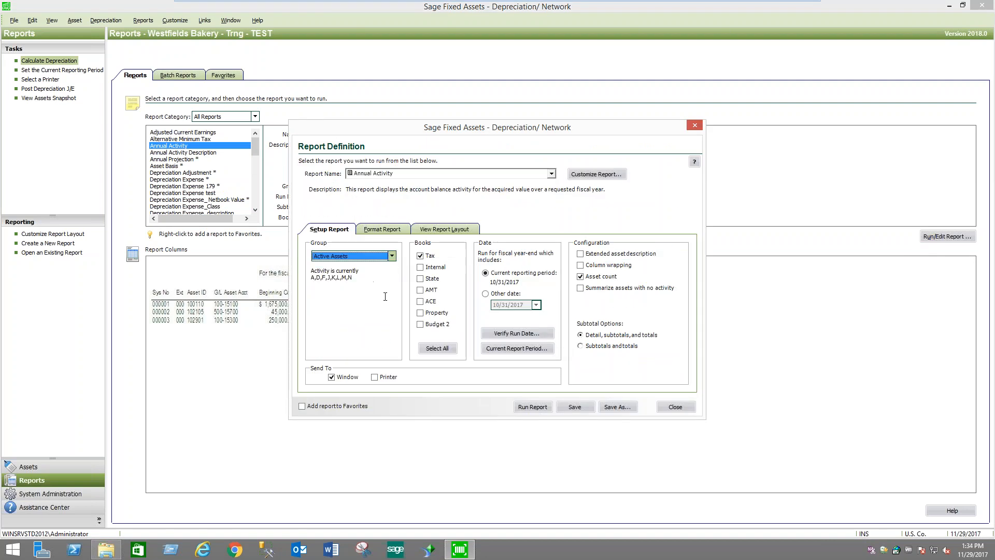
click(535, 406)
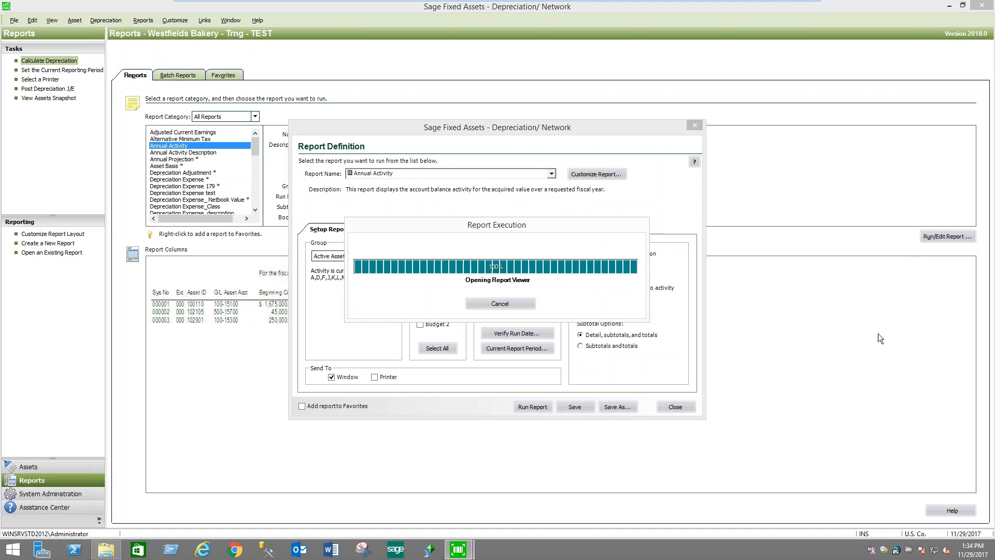
Enlarge the Annual Activity report to 150%, examine the activity columns and the grand totals on page 8, and close the report and its setup
click(505, 127)
click(214, 41)
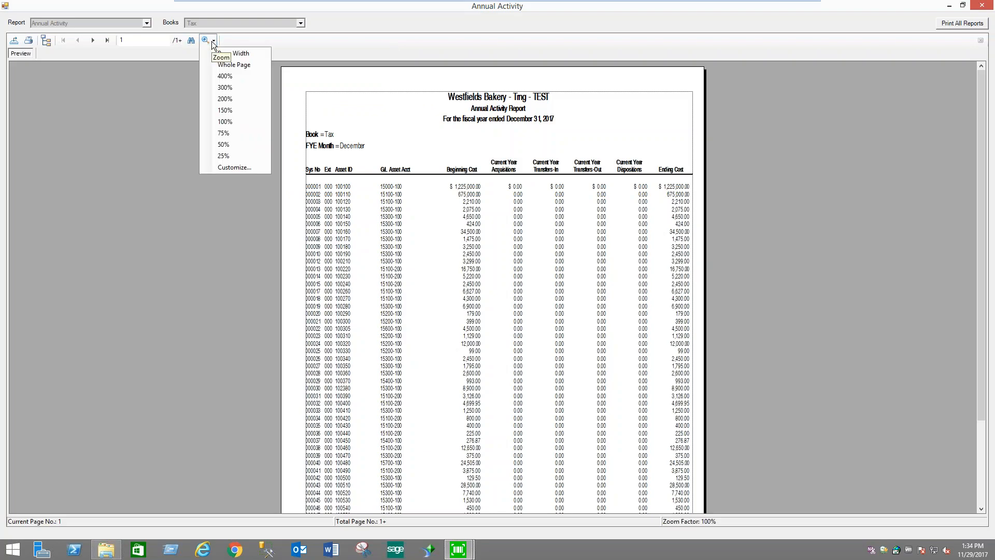
click(238, 116)
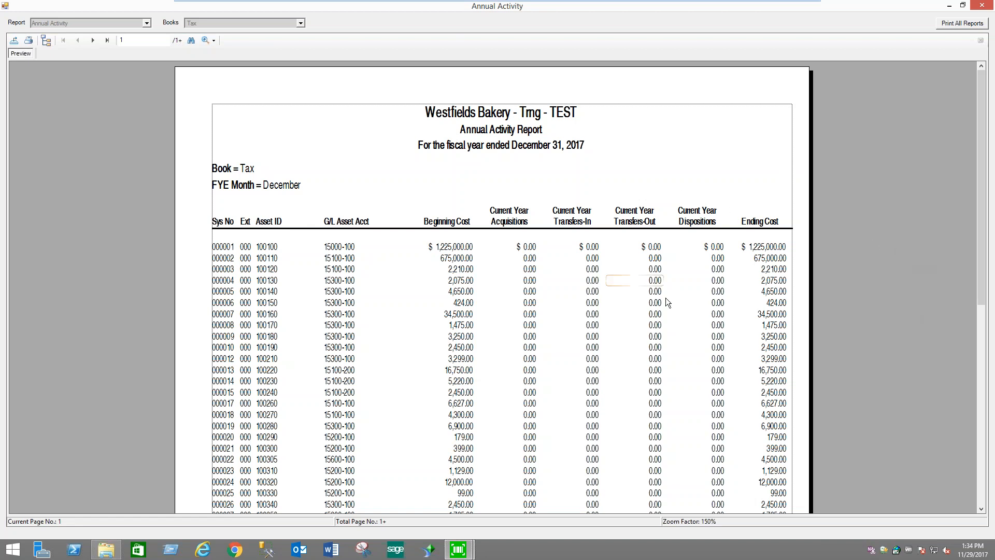
click(528, 143)
click(106, 40)
click(78, 40)
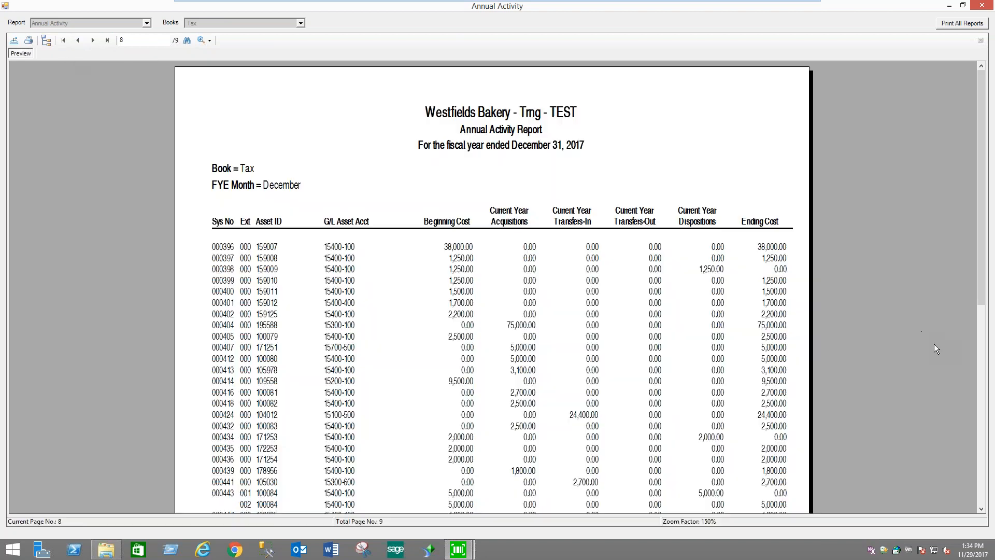
scroll(931, 346, down, 5)
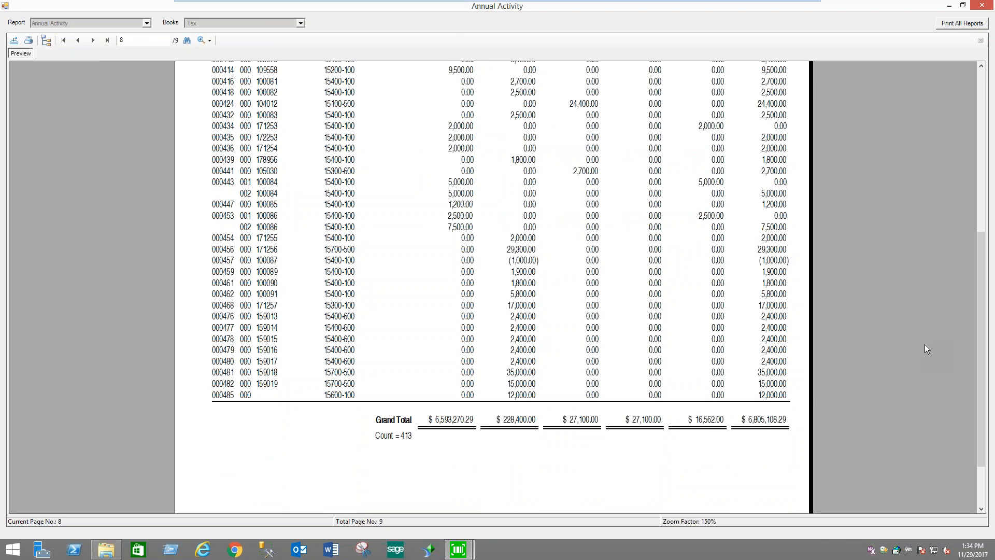
scroll(925, 344, up, 5)
click(983, 5)
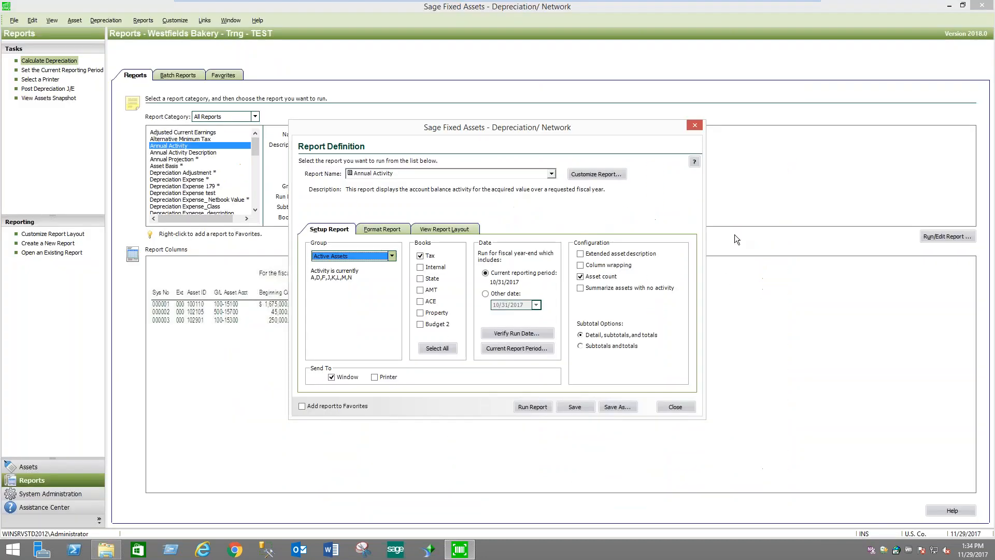
click(680, 407)
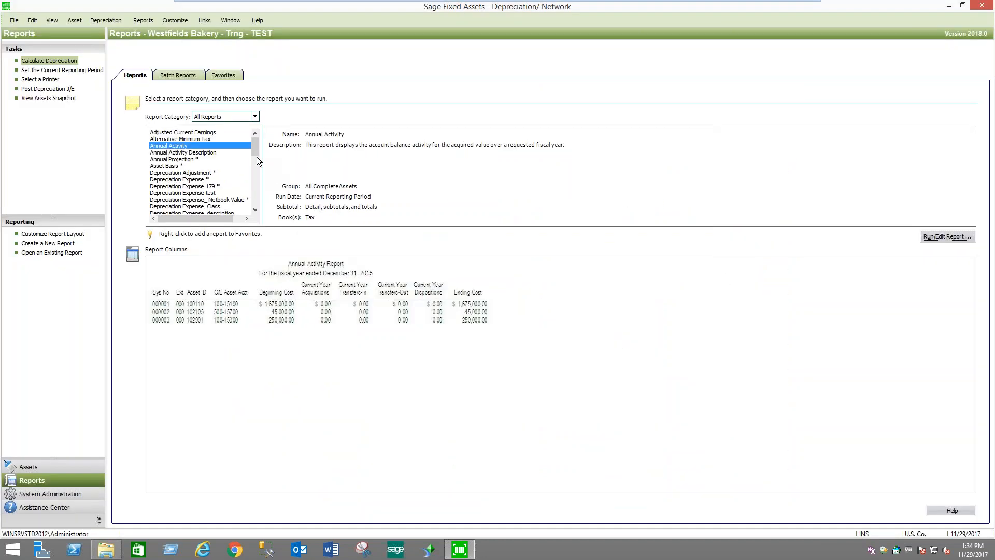
Run the General Ledger Posting report for all complete assets on the Internal book only, through the current reporting period
drag(258, 147, 255, 175)
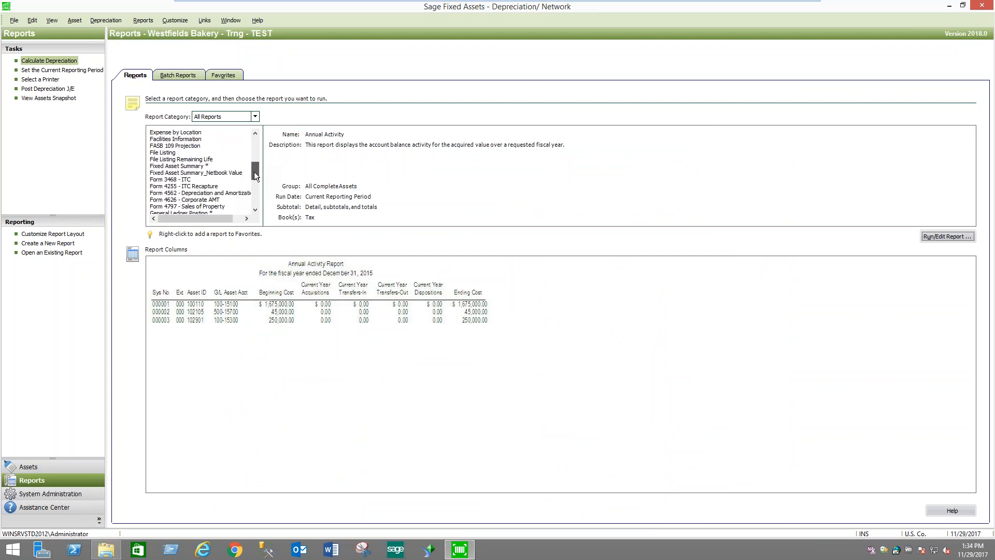
mouse_move(254, 172)
mouse_down()
mouse_move(256, 200)
mouse_move(262, 140)
mouse_move(261, 189)
mouse_up()
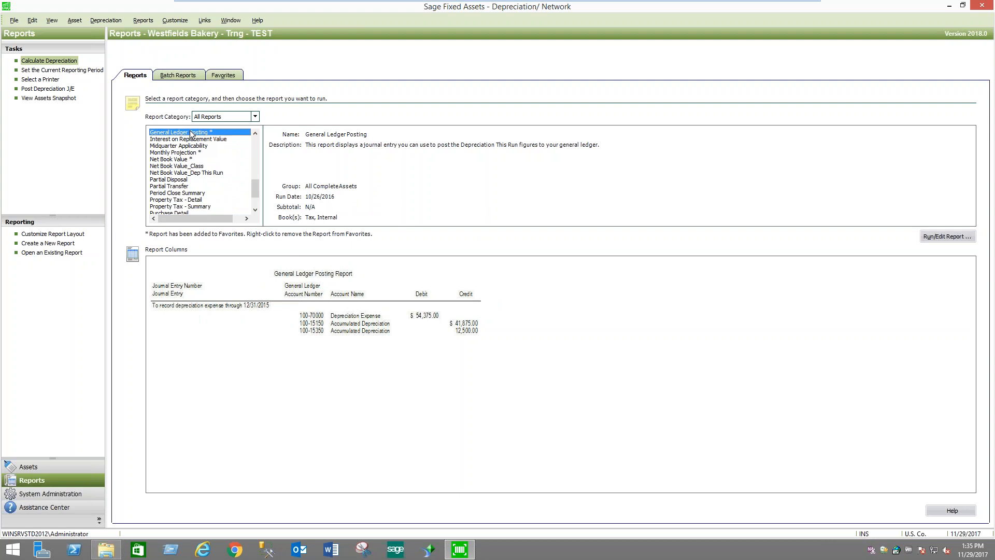
click(943, 237)
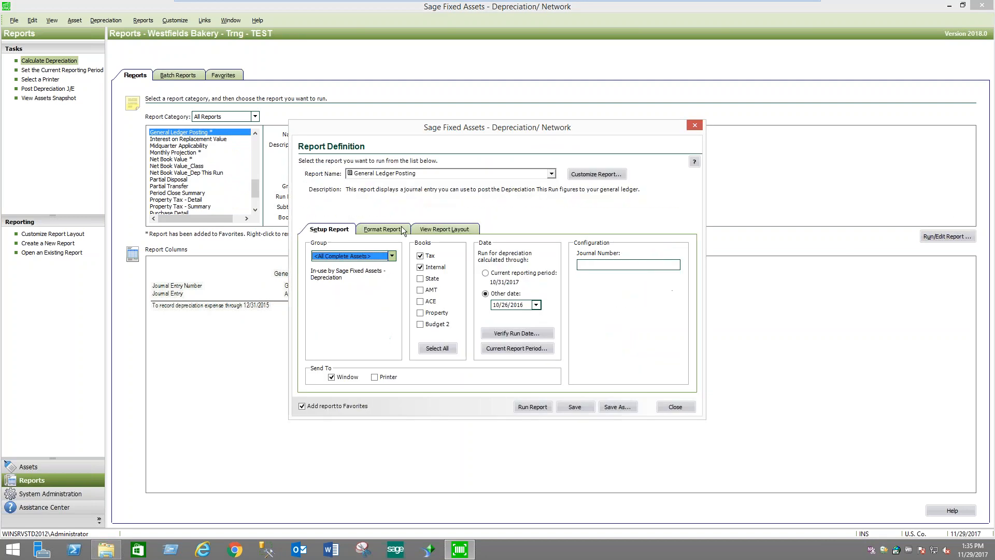
click(424, 256)
click(486, 272)
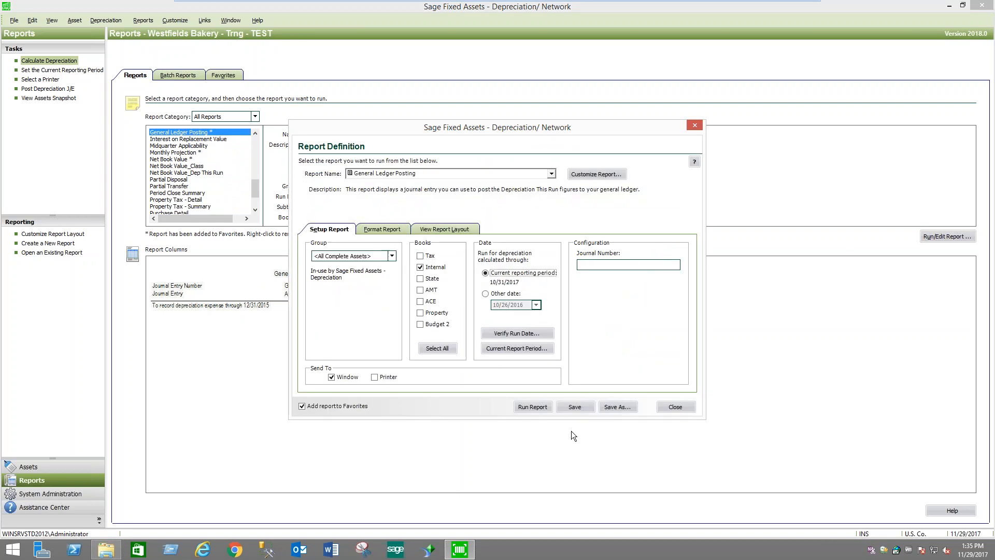
click(532, 407)
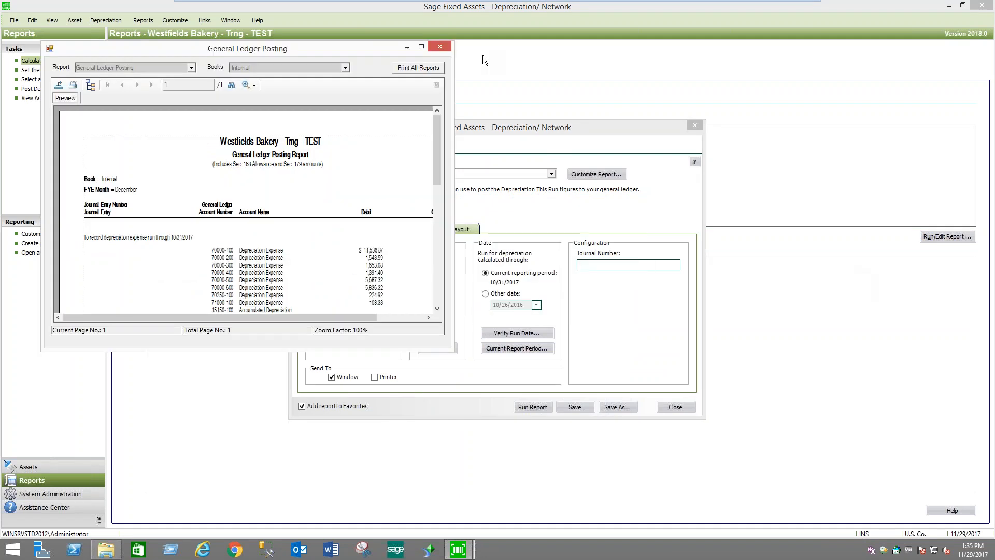
Enlarge the General Ledger Posting report to 150%, drill down into depreciation expense account 70000-500, and return to the main preview
click(422, 45)
click(209, 40)
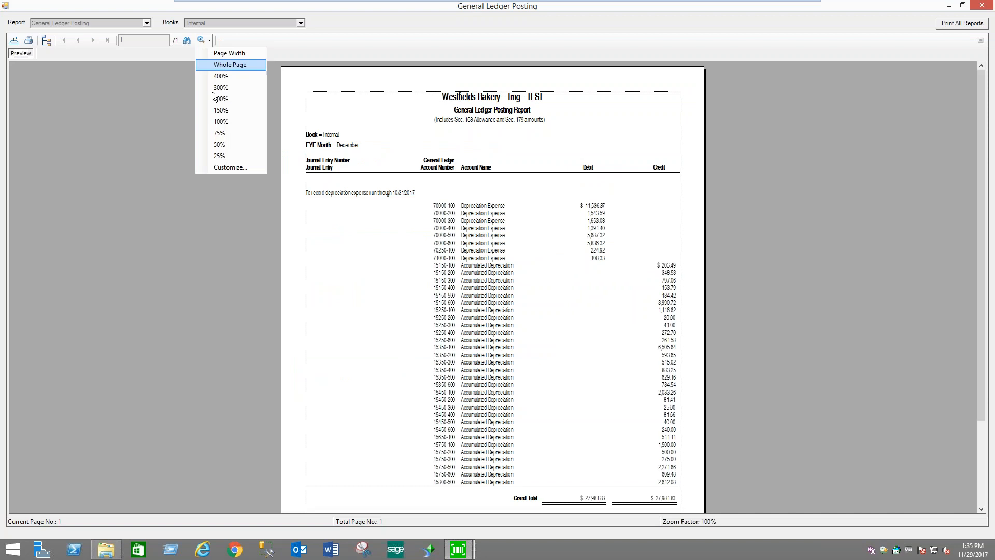
click(228, 109)
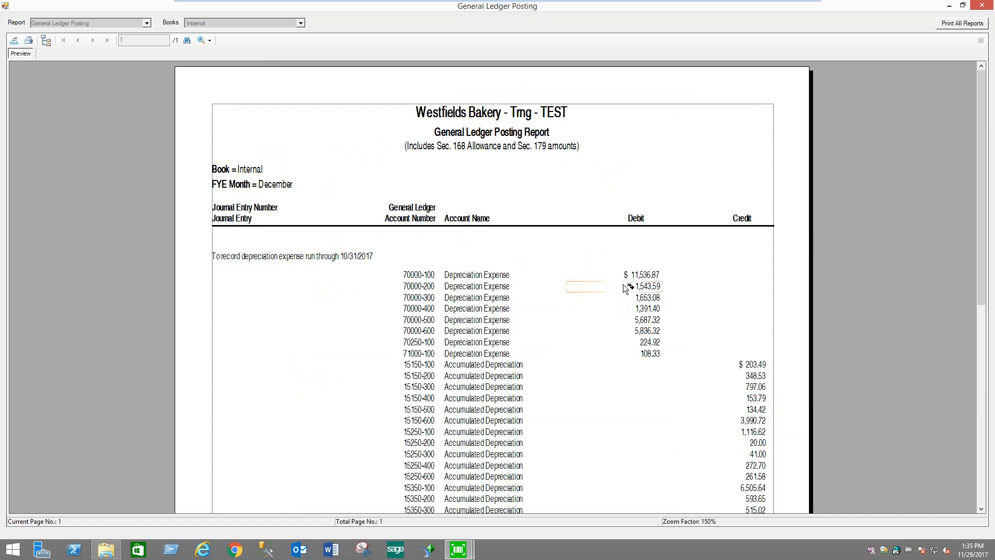
click(506, 321)
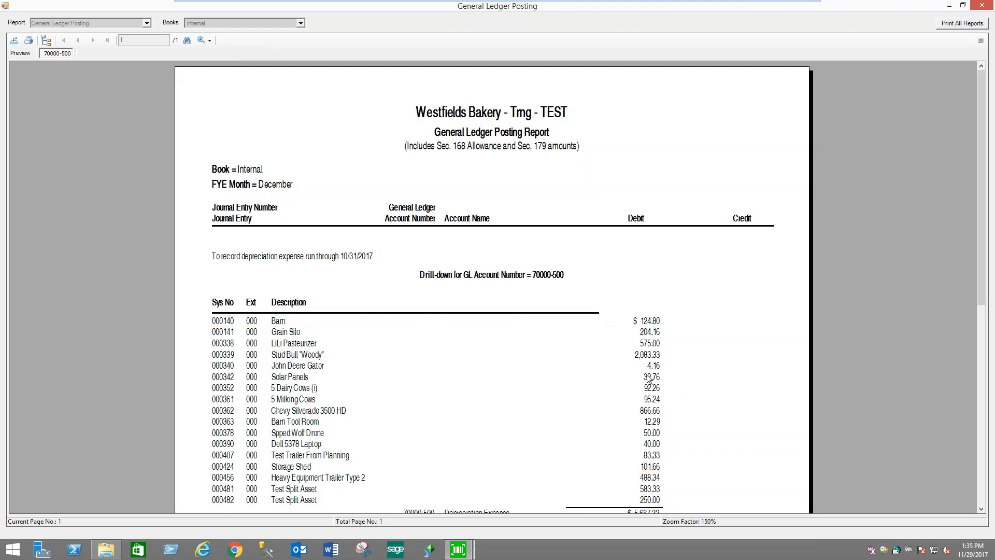
scroll(718, 380, down, 2)
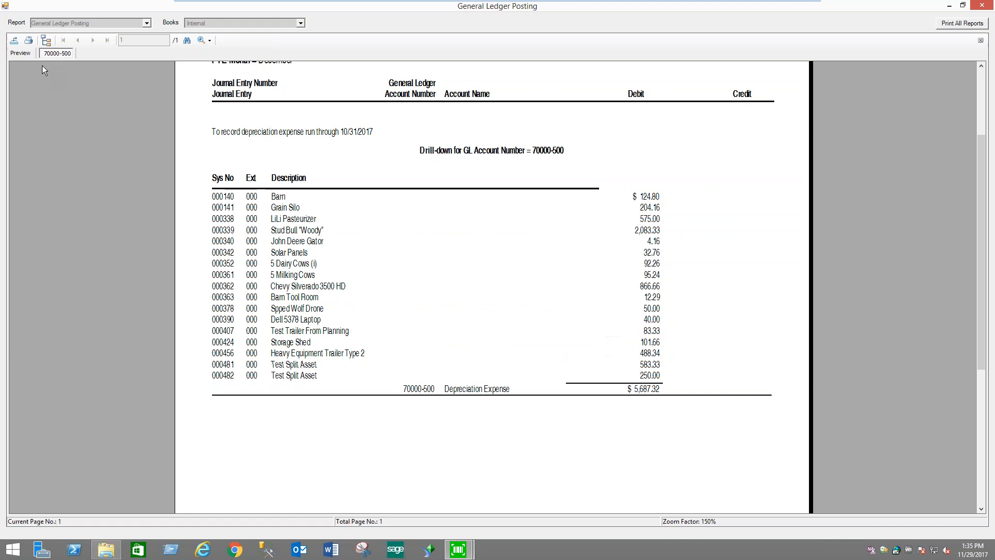
click(14, 51)
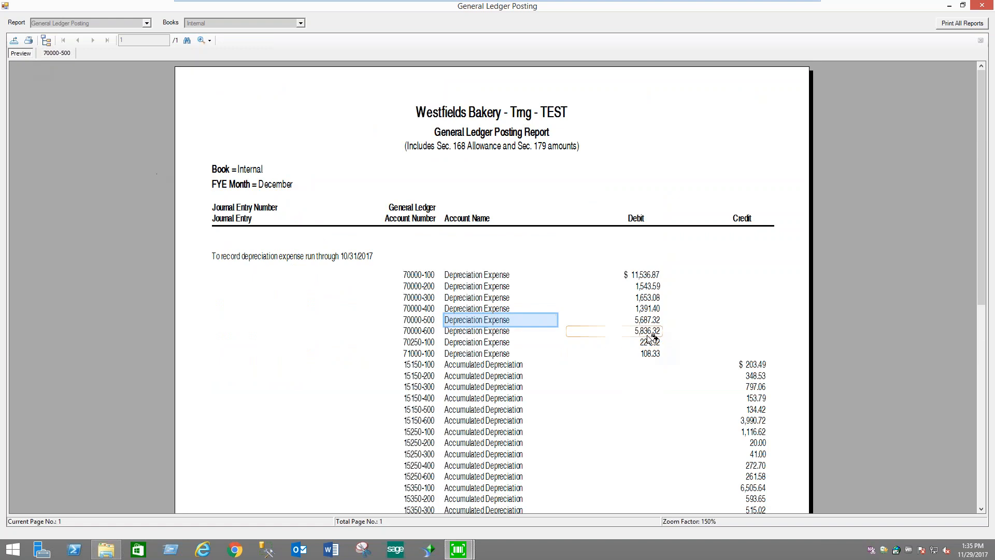
Check the file formats available for exporting the General Ledger Posting report, cancel the export, and close the report and its setup
click(14, 40)
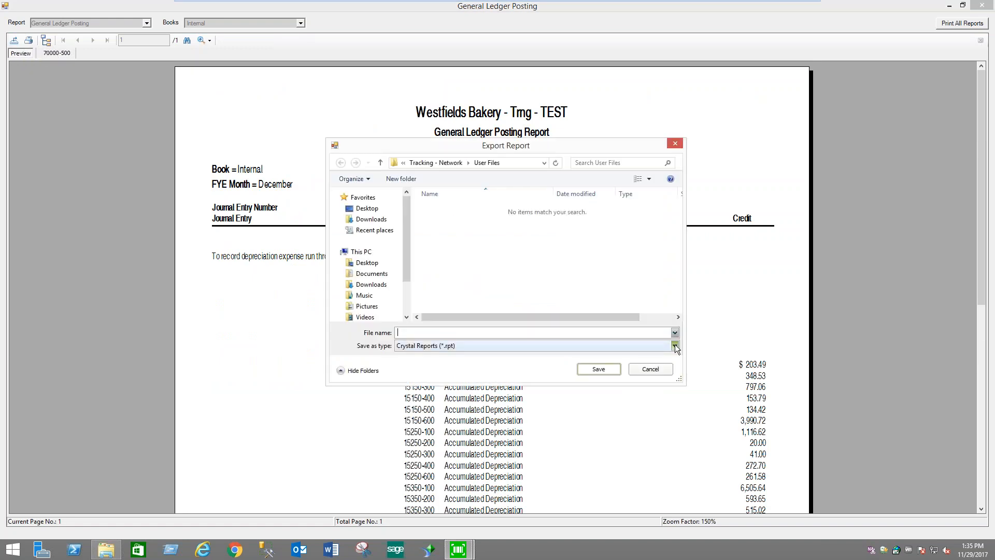
click(675, 346)
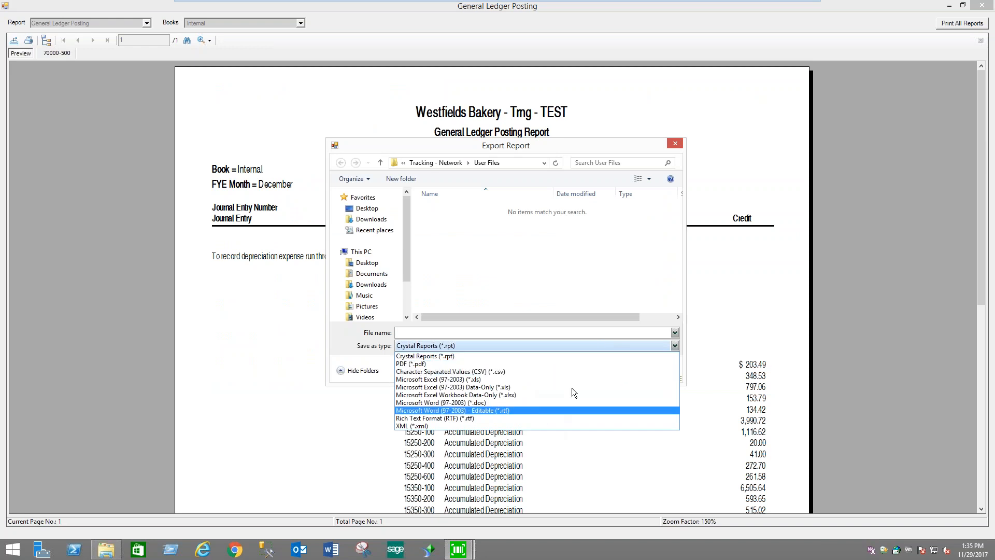
click(542, 357)
click(650, 369)
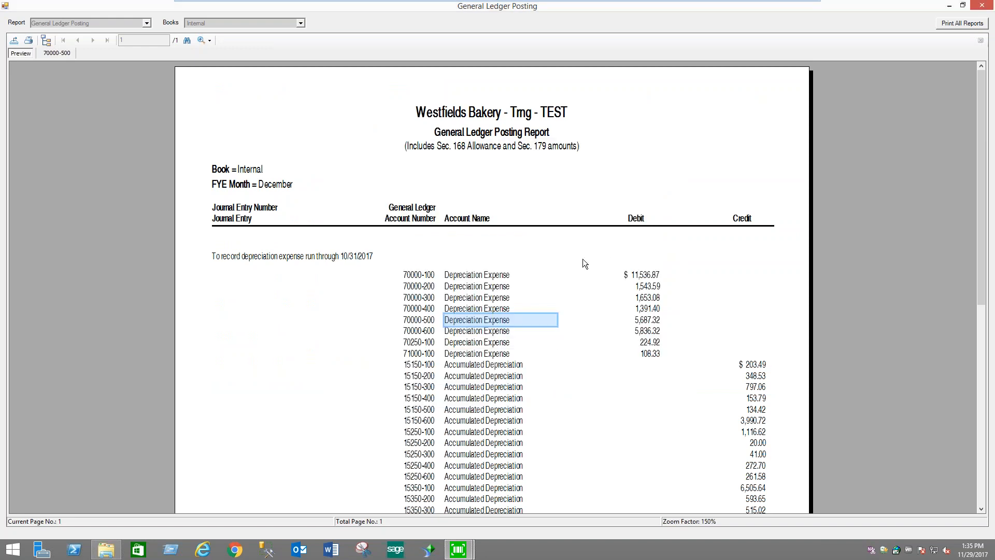
click(983, 5)
click(676, 407)
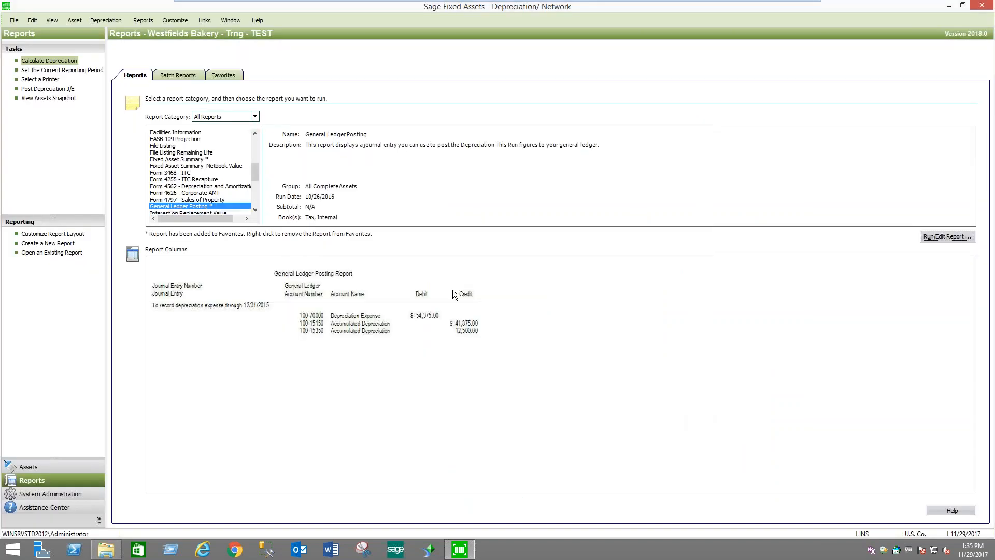
Read the Sage 100 Premium link information on posting depreciation journal entries and dismiss it
click(204, 21)
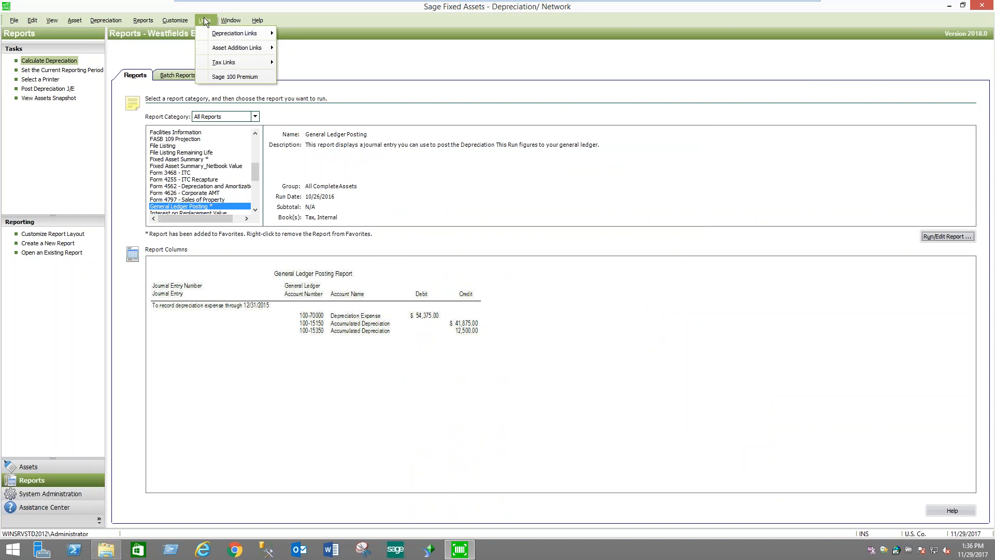
click(242, 77)
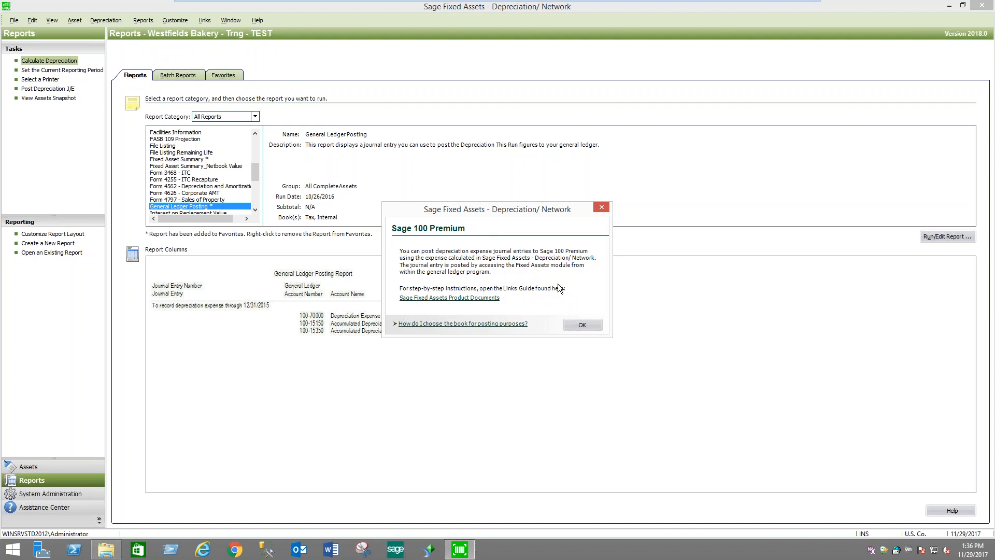
click(597, 326)
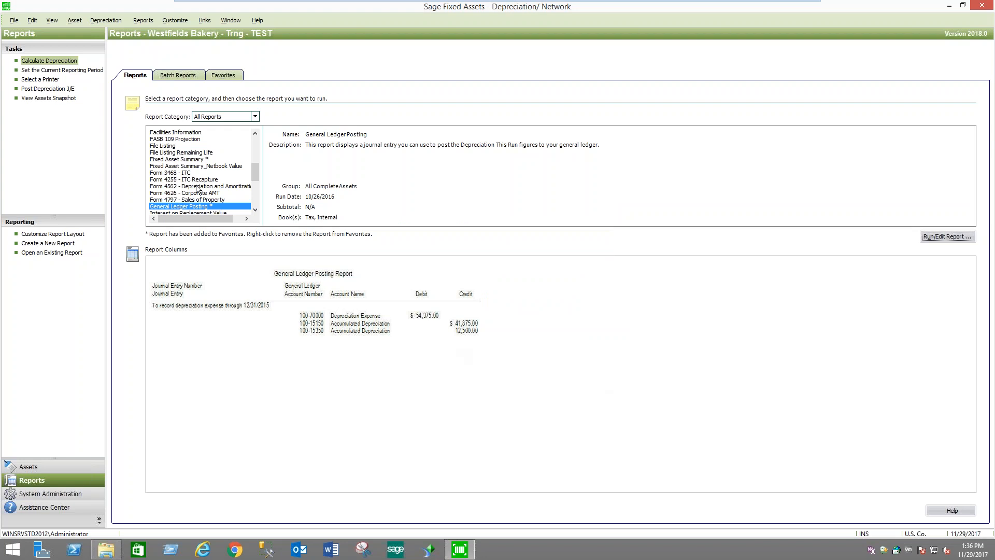
Open the Sage 300 Construction depreciation link, allowing the current company to close, review its journal entry posting options, and close it
click(204, 20)
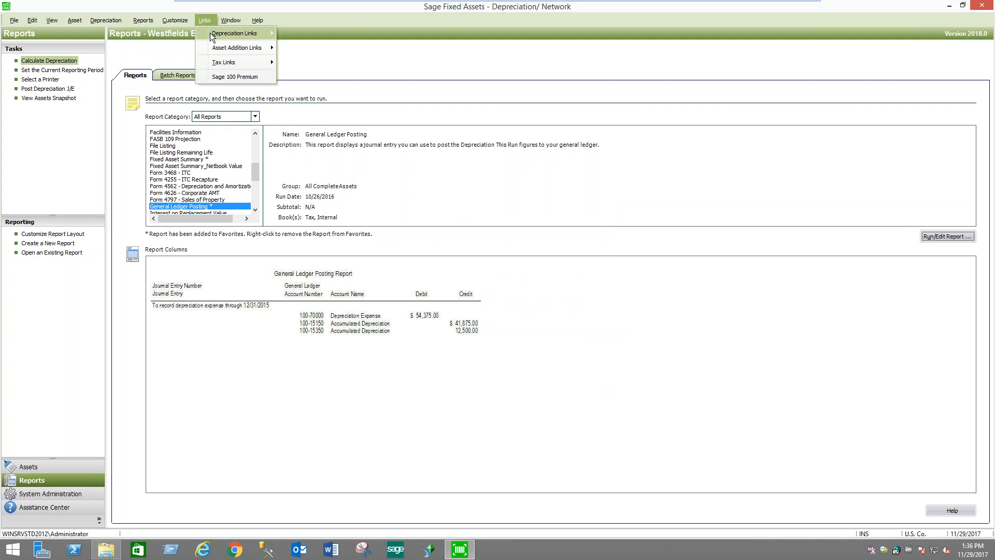
mouse_move(211, 35)
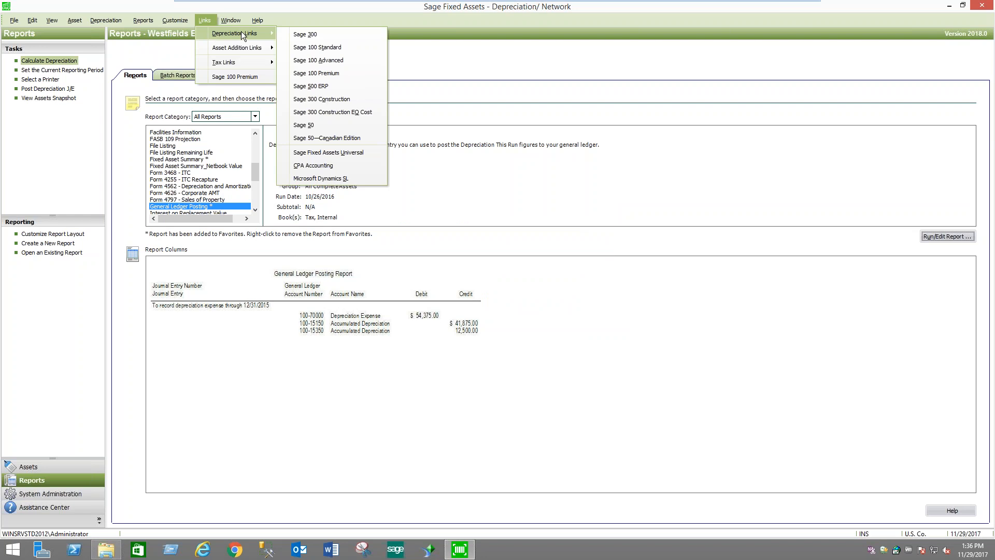
click(341, 100)
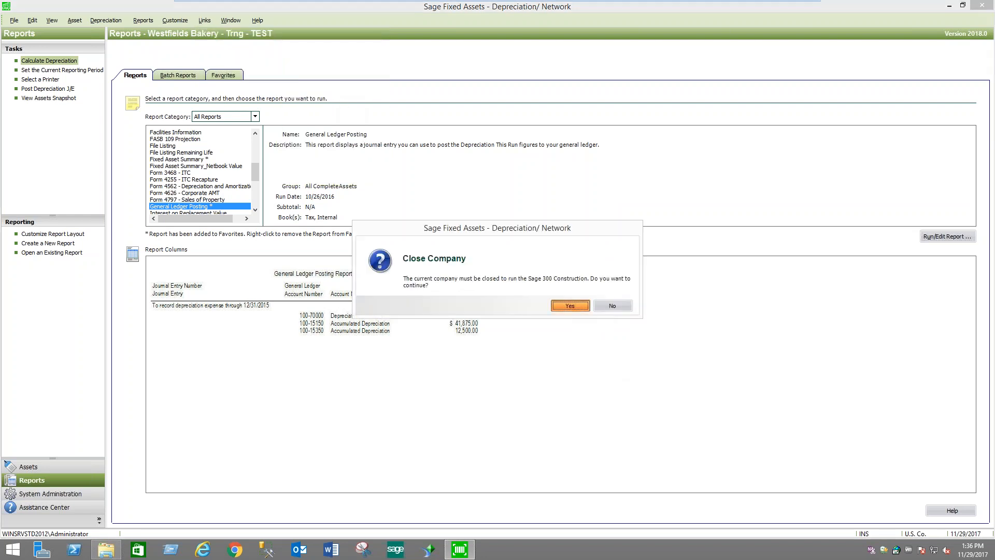
click(570, 305)
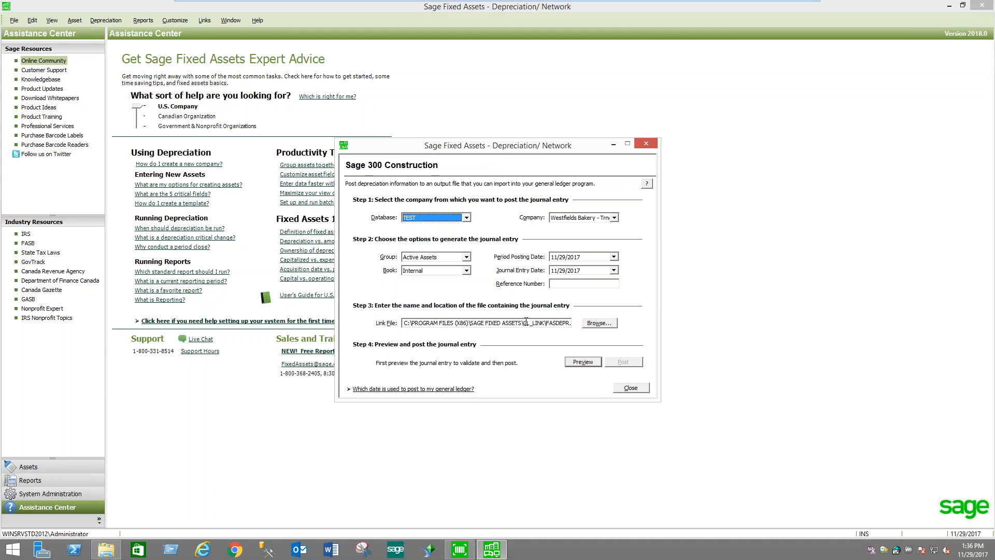
click(642, 390)
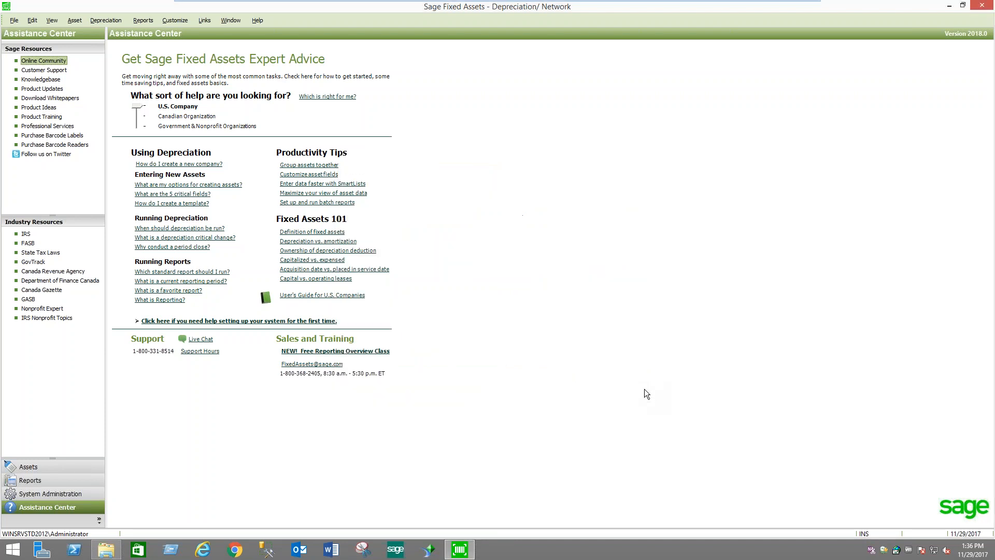
Reopen the Westfields Bakery - Trng company, review its Assets Snapshot, and close the snapshot
click(14, 20)
click(40, 47)
click(475, 246)
click(523, 378)
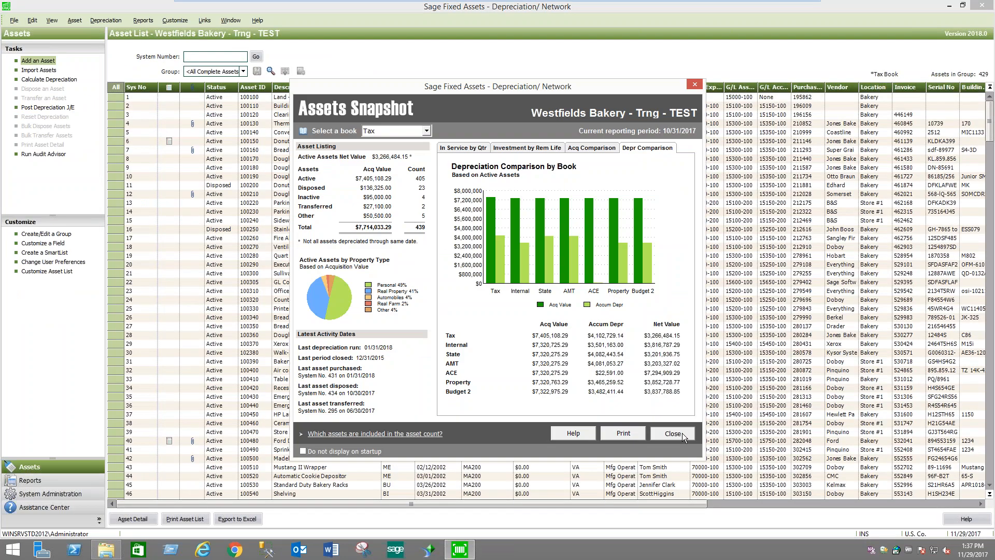
click(673, 435)
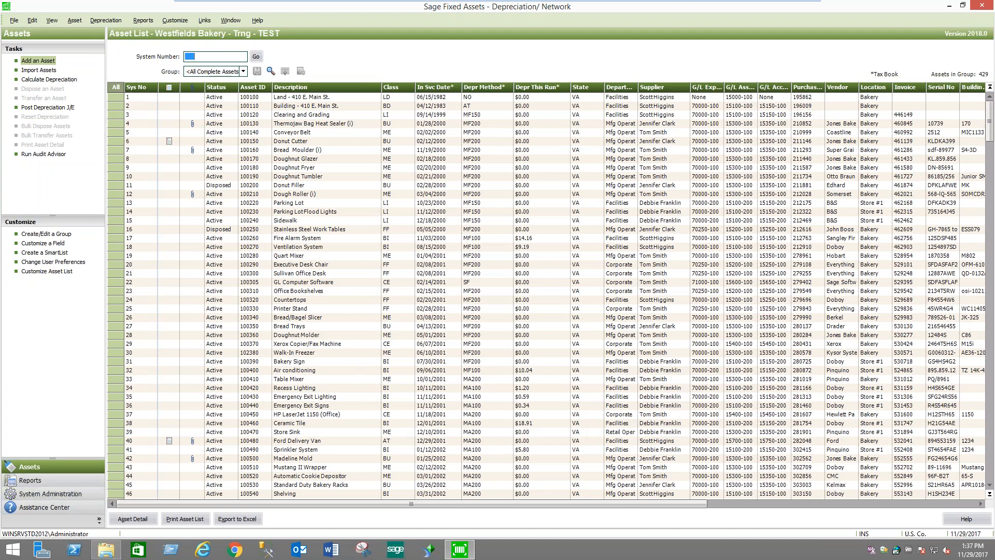
Review the System Administration tasks for companies, security, history and data, and return to the asset list
click(56, 496)
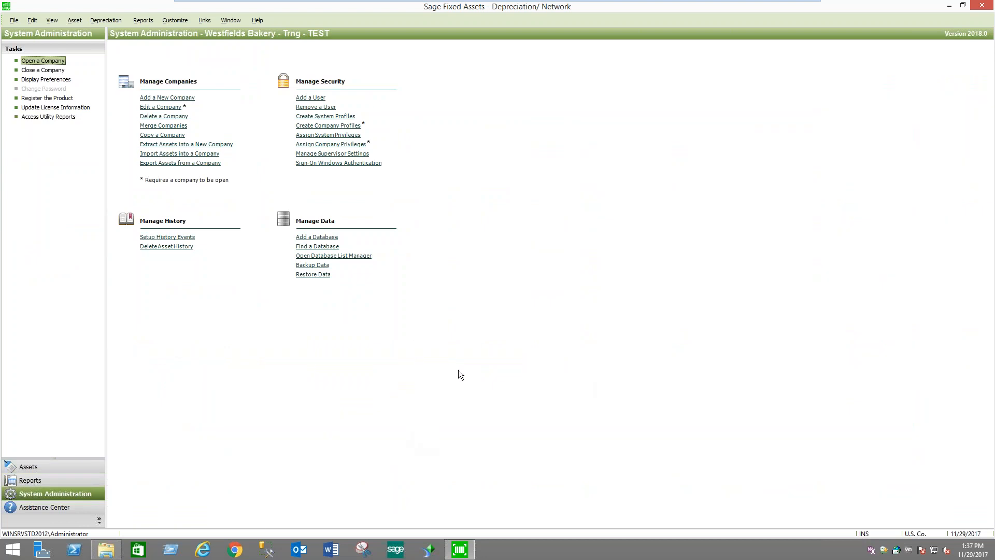
click(43, 469)
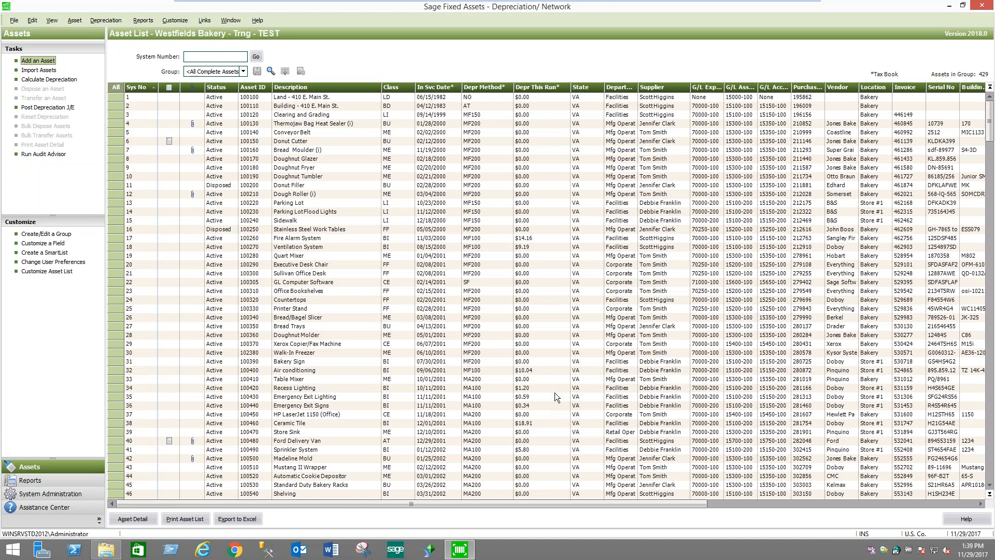
Minimize the Sage demo virtual machine and view the Vrakas/Blum home page in the browser
mouse_move(797, 4)
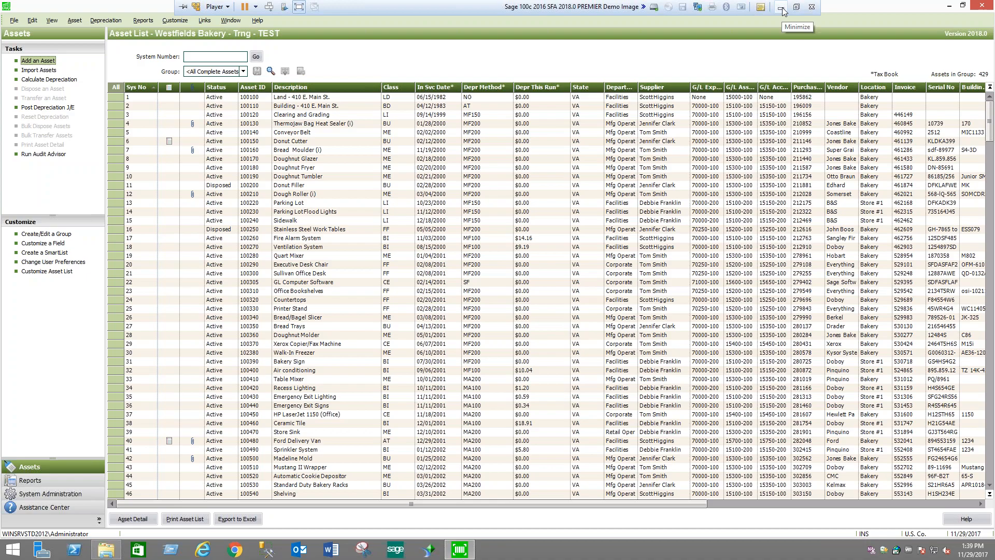
click(781, 7)
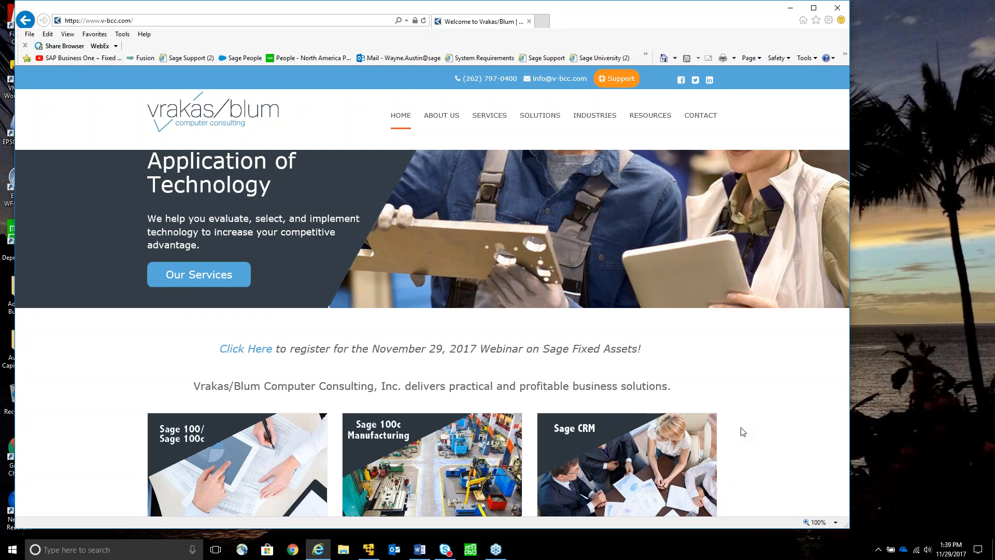
scroll(751, 432, down, 1)
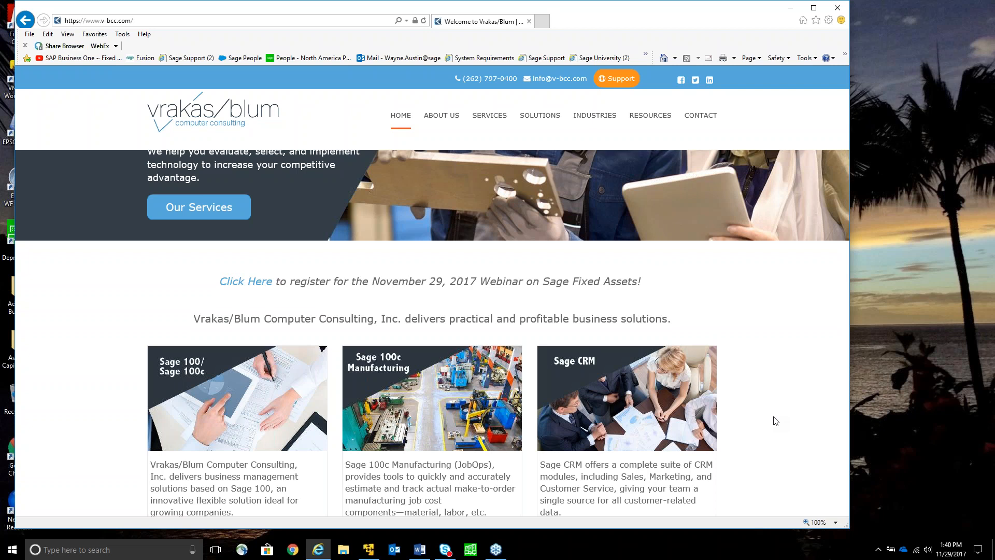
Switch back to Sage Fixed Assets and open the details of asset 447, iPad pro, near the end of the asset list
click(371, 552)
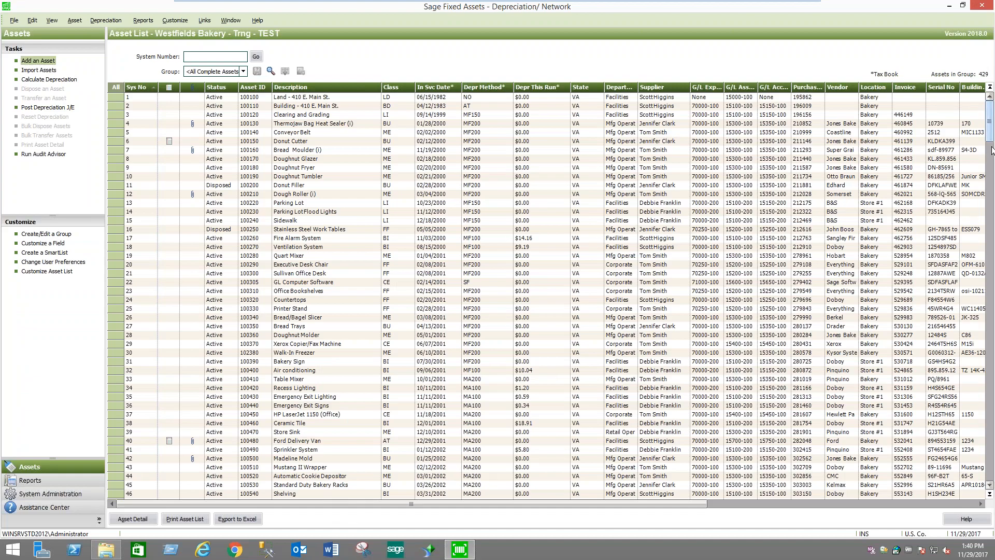
drag(990, 134, 990, 480)
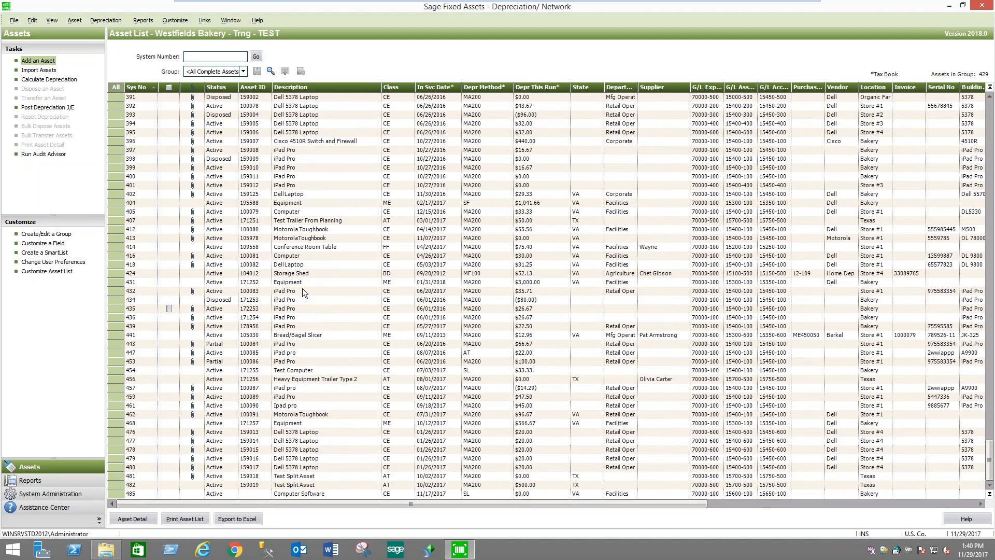
double_click(305, 354)
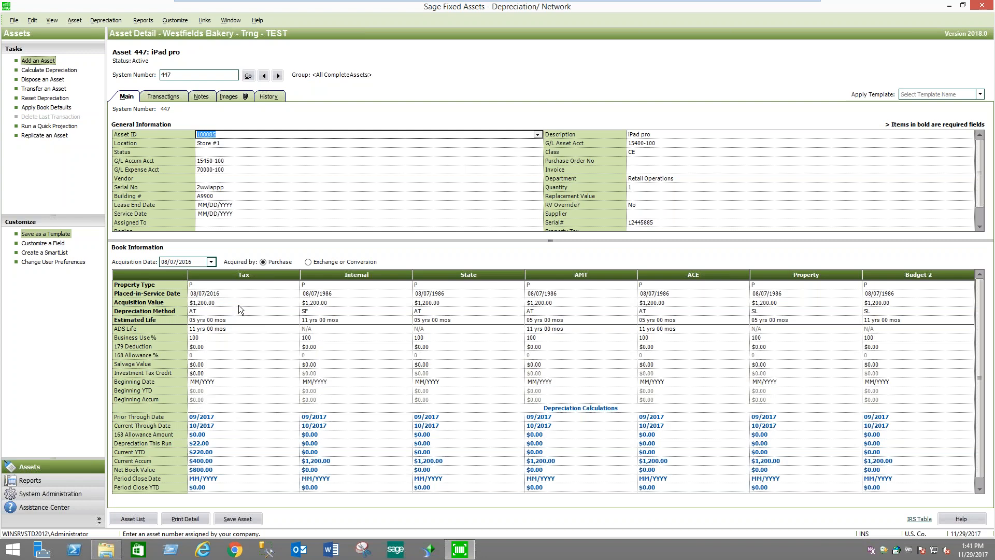
Review the available depreciation commands for the open iPad pro asset and minimize the demo virtual machine to return to the Vrakas/Blum website
click(106, 20)
mouse_move(123, 49)
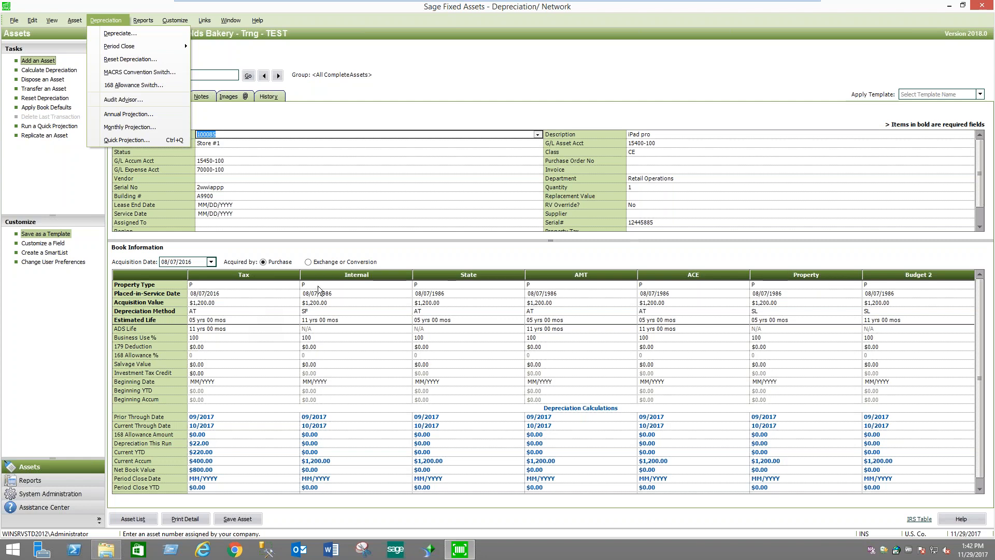
click(788, 8)
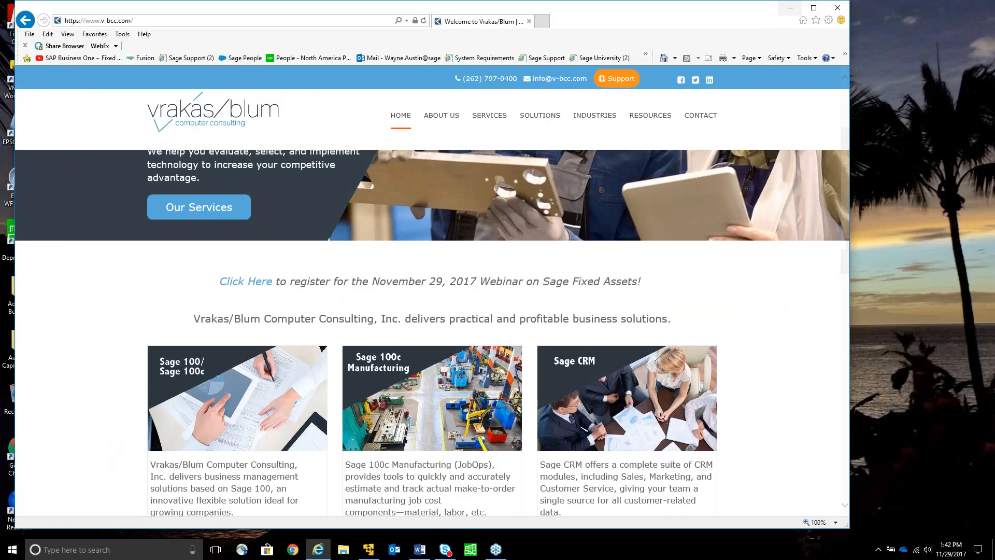